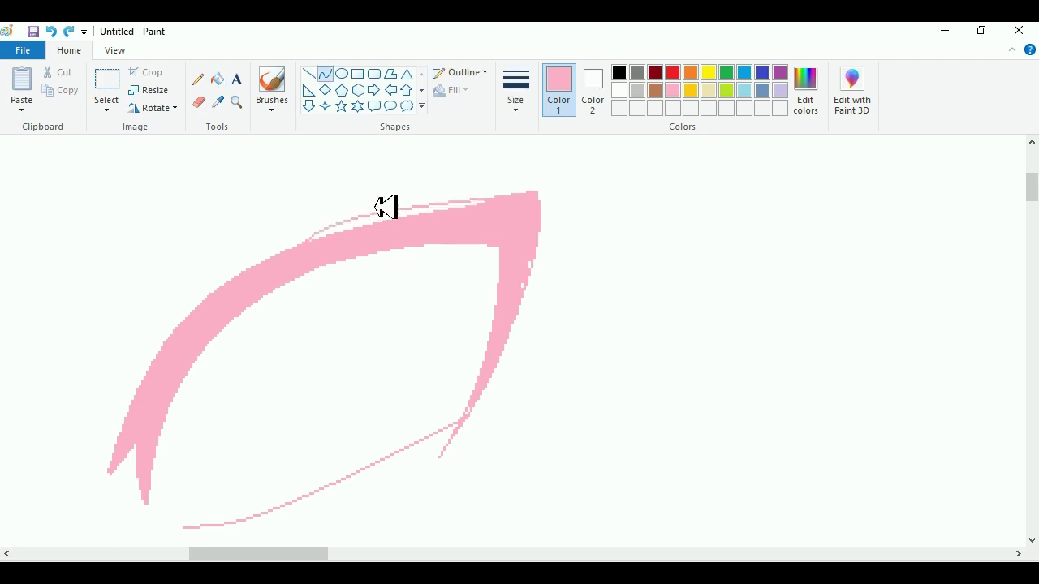
Thicken the large eye's upper lash at the outer corner and draw the curved iris outline inside it.
{"action": "scroll", "coordinate": [522, 219], "scroll_direction": "left", "scroll_amount": 5}
{"action": "left_click_drag", "start_coordinate": [508, 221], "coordinate": [536, 351]}
{"action": "left_click_drag", "start_coordinate": [520, 285], "coordinate": [476, 302]}
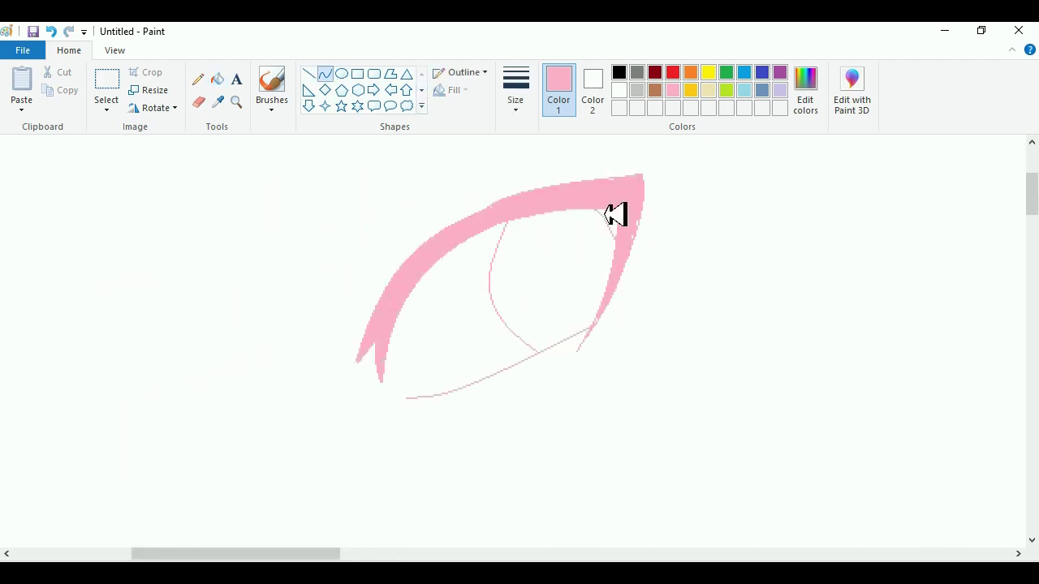
Draw a long curved forehead line sweeping over the large eye and down to the far side of the face.
{"action": "scroll", "coordinate": [979, 273], "scroll_direction": "up", "scroll_amount": 3}
{"action": "scroll", "coordinate": [978, 274], "scroll_direction": "down", "scroll_amount": 6}
{"action": "left_click_drag", "start_coordinate": [294, 377], "coordinate": [720, 235]}
{"action": "mouse_move", "coordinate": [503, 307]}
{"action": "left_mouse_down"}
{"action": "mouse_move", "coordinate": [505, 235]}
{"action": "mouse_move", "coordinate": [420, 285]}
{"action": "left_mouse_up"}
Sketch the slanted brow lines between the eyes and the first segment of the far face contour.
{"action": "scroll", "coordinate": [473, 480], "scroll_direction": "up", "scroll_amount": 2}
{"action": "scroll", "coordinate": [283, 382], "scroll_direction": "left", "scroll_amount": 5}
{"action": "scroll", "coordinate": [283, 382], "scroll_direction": "down", "scroll_amount": 1}
{"action": "left_click_drag", "start_coordinate": [284, 382], "coordinate": [297, 418]}
{"action": "scroll", "coordinate": [297, 419], "scroll_direction": "down", "scroll_amount": 1}
{"action": "scroll", "coordinate": [297, 419], "scroll_direction": "up", "scroll_amount": 3}
{"action": "scroll", "coordinate": [489, 487], "scroll_direction": "down", "scroll_amount": 1}
{"action": "scroll", "coordinate": [489, 487], "scroll_direction": "down", "scroll_amount": 1}
{"action": "mouse_move", "coordinate": [490, 370]}
{"action": "left_mouse_down"}
{"action": "mouse_move", "coordinate": [629, 200]}
{"action": "mouse_move", "coordinate": [531, 374]}
{"action": "mouse_move", "coordinate": [529, 364]}
{"action": "left_mouse_up"}
{"action": "scroll", "coordinate": [406, 238], "scroll_direction": "down", "scroll_amount": 2}
{"action": "scroll", "coordinate": [406, 238], "scroll_direction": "up", "scroll_amount": 1}
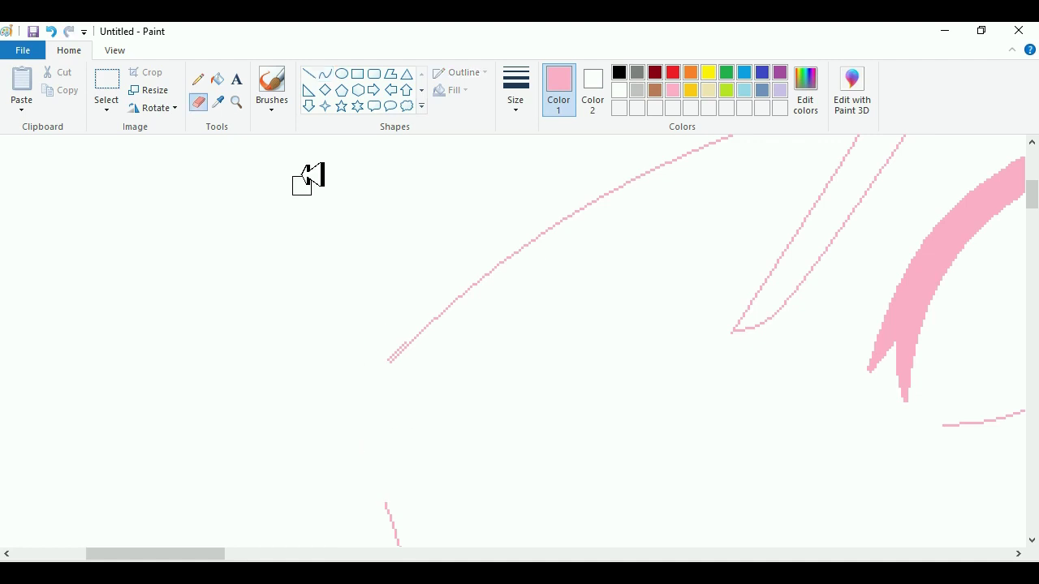
Clean up and join the forehead line's end, and outline the small far eye with its eyelid and brow lines.
{"action": "mouse_move", "coordinate": [393, 423]}
{"action": "left_mouse_down"}
{"action": "mouse_move", "coordinate": [446, 168]}
{"action": "mouse_move", "coordinate": [434, 420]}
{"action": "left_mouse_up"}
{"action": "scroll", "coordinate": [433, 420], "scroll_direction": "down", "scroll_amount": 2}
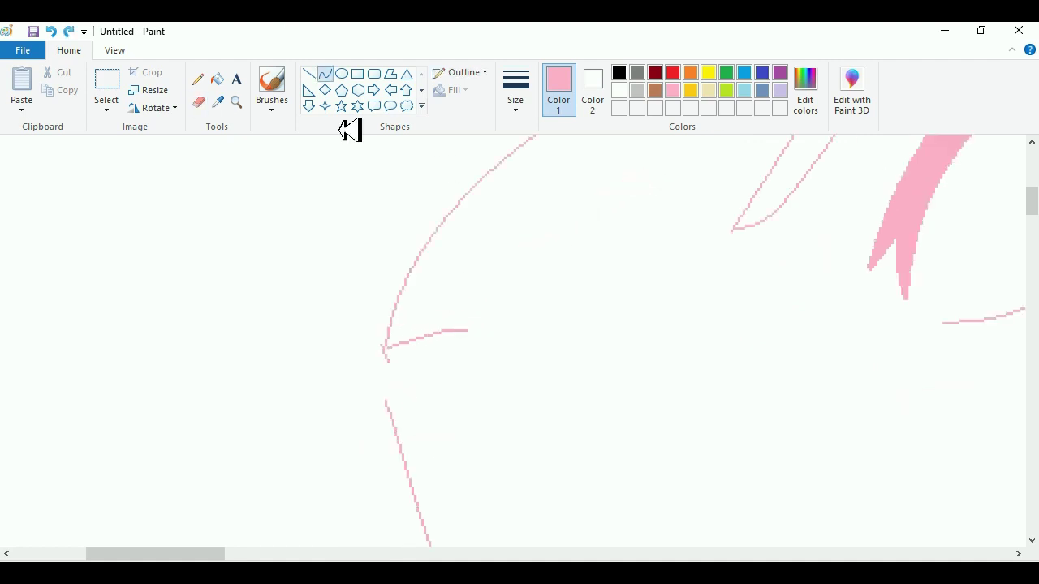
{"action": "scroll", "coordinate": [431, 308], "scroll_direction": "down", "scroll_amount": 2}
{"action": "mouse_move", "coordinate": [477, 341]}
{"action": "left_mouse_down"}
{"action": "mouse_move", "coordinate": [425, 316]}
{"action": "mouse_move", "coordinate": [451, 375]}
{"action": "left_mouse_up"}
{"action": "mouse_move", "coordinate": [439, 325]}
{"action": "left_mouse_down"}
{"action": "mouse_move", "coordinate": [460, 271]}
{"action": "mouse_move", "coordinate": [503, 483]}
{"action": "mouse_move", "coordinate": [469, 376]}
{"action": "left_mouse_up"}
{"action": "scroll", "coordinate": [533, 334], "scroll_direction": "up", "scroll_amount": 2}
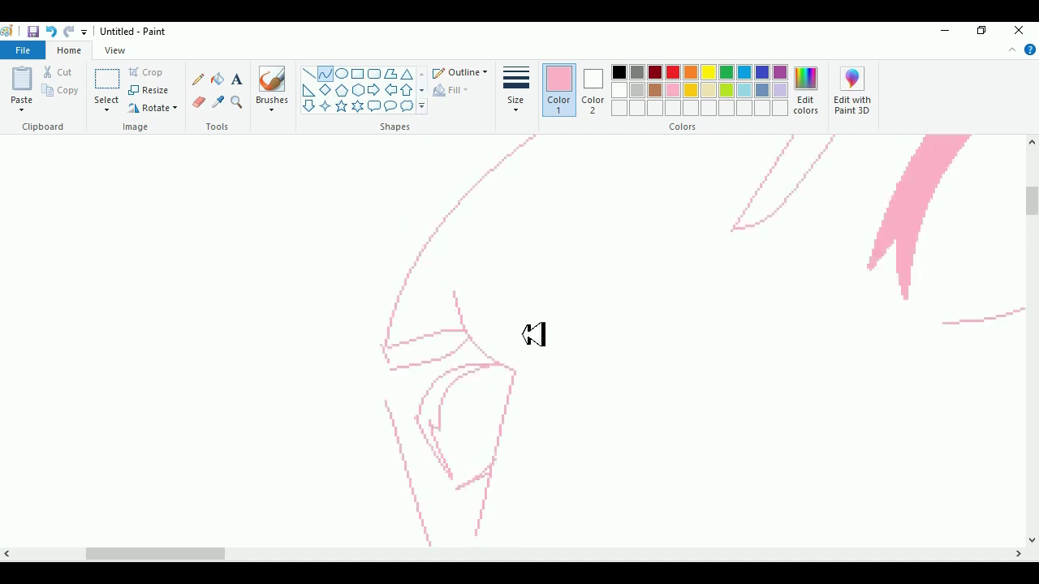
Fill the far eye's lash with pink, draw its iris curve and add the short crease lines below the slanted brow.
{"action": "scroll", "coordinate": [582, 373], "scroll_direction": "down", "scroll_amount": 4}
{"action": "scroll", "coordinate": [706, 392], "scroll_direction": "up", "scroll_amount": 6}
{"action": "scroll", "coordinate": [707, 391], "scroll_direction": "down", "scroll_amount": 2}
{"action": "left_click_drag", "start_coordinate": [690, 386], "coordinate": [690, 347]}
{"action": "left_click_drag", "start_coordinate": [738, 373], "coordinate": [850, 468]}
{"action": "left_click", "coordinate": [555, 253]}
Redraw the large eye's lower lid as one long curve running from the outer corner towards the nose.
{"action": "scroll", "coordinate": [736, 306], "scroll_direction": "down", "scroll_amount": 4}
{"action": "scroll", "coordinate": [656, 436], "scroll_direction": "right", "scroll_amount": 10}
{"action": "scroll", "coordinate": [622, 441], "scroll_direction": "up", "scroll_amount": 4}
{"action": "left_click_drag", "start_coordinate": [738, 258], "coordinate": [422, 406]}
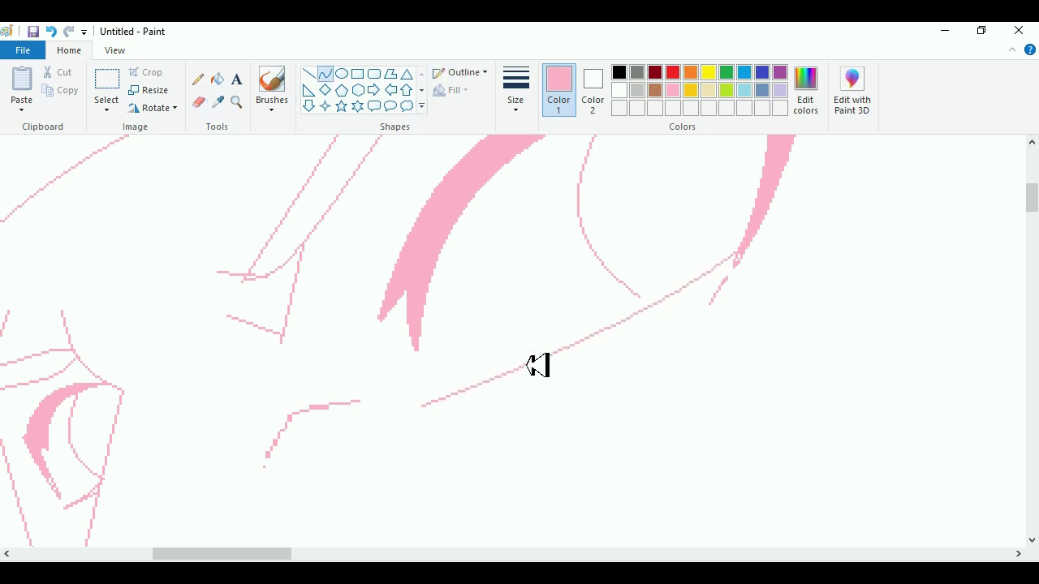
Draw three curved whisker marks across the cheek below the large eye.
{"action": "scroll", "coordinate": [669, 312], "scroll_direction": "up", "scroll_amount": 2}
{"action": "scroll", "coordinate": [742, 429], "scroll_direction": "down", "scroll_amount": 4}
{"action": "scroll", "coordinate": [742, 429], "scroll_direction": "right", "scroll_amount": 3}
{"action": "left_click_drag", "start_coordinate": [494, 313], "coordinate": [754, 273]}
{"action": "left_click_drag", "start_coordinate": [557, 378], "coordinate": [817, 382]}
{"action": "scroll", "coordinate": [519, 341], "scroll_direction": "down", "scroll_amount": 2}
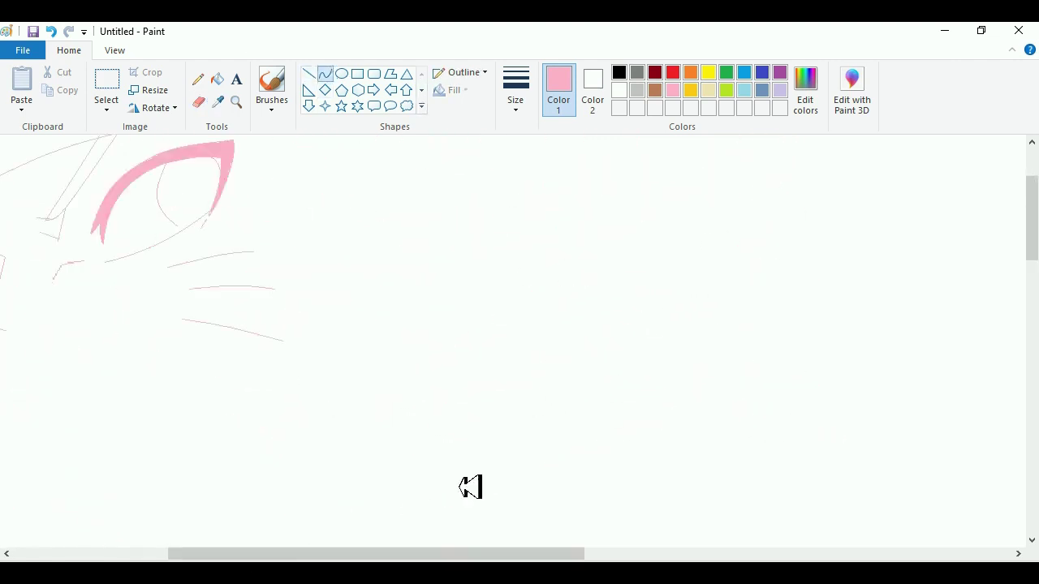
Extend the forehead line past the large eye and draw pointed hair strands hanging from it beside the cheek.
{"action": "scroll", "coordinate": [371, 510], "scroll_direction": "up", "scroll_amount": 2}
{"action": "scroll", "coordinate": [371, 510], "scroll_direction": "right", "scroll_amount": 3}
{"action": "left_click_drag", "start_coordinate": [557, 255], "coordinate": [831, 208]}
{"action": "scroll", "coordinate": [519, 341], "scroll_direction": "down", "scroll_amount": 2}
{"action": "mouse_move", "coordinate": [578, 156]}
{"action": "left_mouse_down"}
{"action": "mouse_move", "coordinate": [626, 283]}
{"action": "mouse_move", "coordinate": [722, 451]}
{"action": "mouse_move", "coordinate": [691, 399]}
{"action": "mouse_move", "coordinate": [712, 334]}
{"action": "left_mouse_up"}
{"action": "scroll", "coordinate": [833, 308], "scroll_direction": "down", "scroll_amount": 2}
{"action": "left_click_drag", "start_coordinate": [792, 248], "coordinate": [803, 479]}
{"action": "left_click_drag", "start_coordinate": [833, 308], "coordinate": [828, 442]}
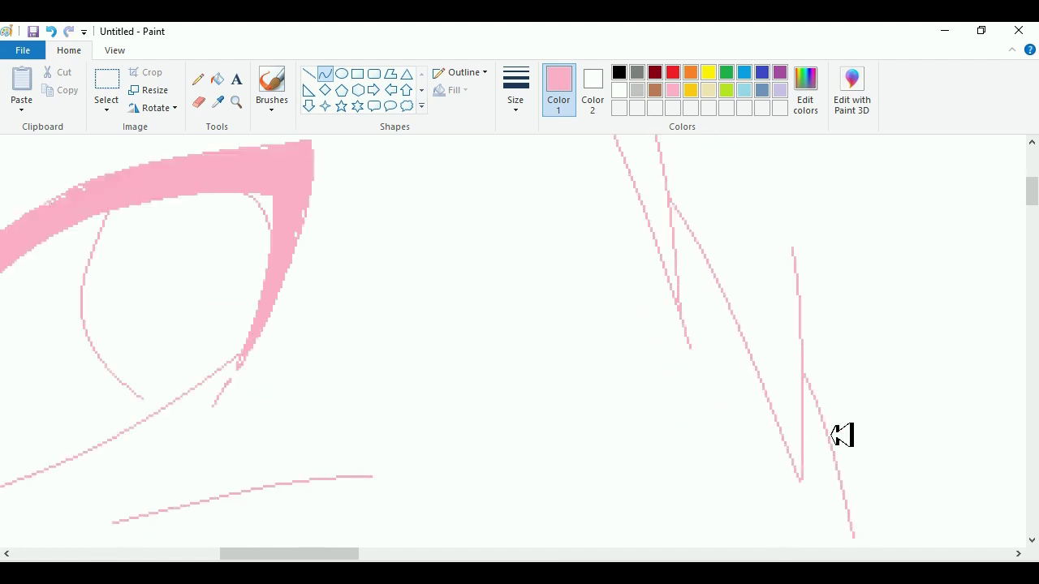
Add further hair strand lines behind the cheek, running down towards the ear.
{"action": "scroll", "coordinate": [829, 442], "scroll_direction": "down", "scroll_amount": 2}
{"action": "scroll", "coordinate": [460, 185], "scroll_direction": "down", "scroll_amount": 3}
{"action": "scroll", "coordinate": [327, 269], "scroll_direction": "up", "scroll_amount": 3}
{"action": "left_click_drag", "start_coordinate": [363, 452], "coordinate": [434, 344]}
{"action": "mouse_move", "coordinate": [369, 410]}
{"action": "left_mouse_down"}
{"action": "mouse_move", "coordinate": [661, 410]}
{"action": "mouse_move", "coordinate": [413, 395]}
{"action": "left_mouse_up"}
{"action": "scroll", "coordinate": [724, 371], "scroll_direction": "down", "scroll_amount": 2}
{"action": "scroll", "coordinate": [490, 174], "scroll_direction": "up", "scroll_amount": 4}
Draw the ear outline behind the hair strands and the back jaw line curving down below it.
{"action": "mouse_move", "coordinate": [581, 394]}
{"action": "left_mouse_down"}
{"action": "mouse_move", "coordinate": [485, 187]}
{"action": "mouse_move", "coordinate": [569, 368]}
{"action": "left_mouse_up"}
{"action": "left_click_drag", "start_coordinate": [563, 290], "coordinate": [645, 466]}
{"action": "left_click_drag", "start_coordinate": [685, 338], "coordinate": [672, 408]}
{"action": "left_click_drag", "start_coordinate": [652, 204], "coordinate": [706, 319]}
{"action": "left_click_drag", "start_coordinate": [674, 416], "coordinate": [703, 475]}
{"action": "mouse_move", "coordinate": [674, 177]}
{"action": "left_mouse_down"}
{"action": "mouse_move", "coordinate": [712, 484]}
{"action": "mouse_move", "coordinate": [703, 268]}
{"action": "left_mouse_up"}
{"action": "scroll", "coordinate": [345, 204], "scroll_direction": "up", "scroll_amount": 3}
{"action": "key", "text": "super+x"}
{"action": "left_click_drag", "start_coordinate": [728, 233], "coordinate": [702, 282]}
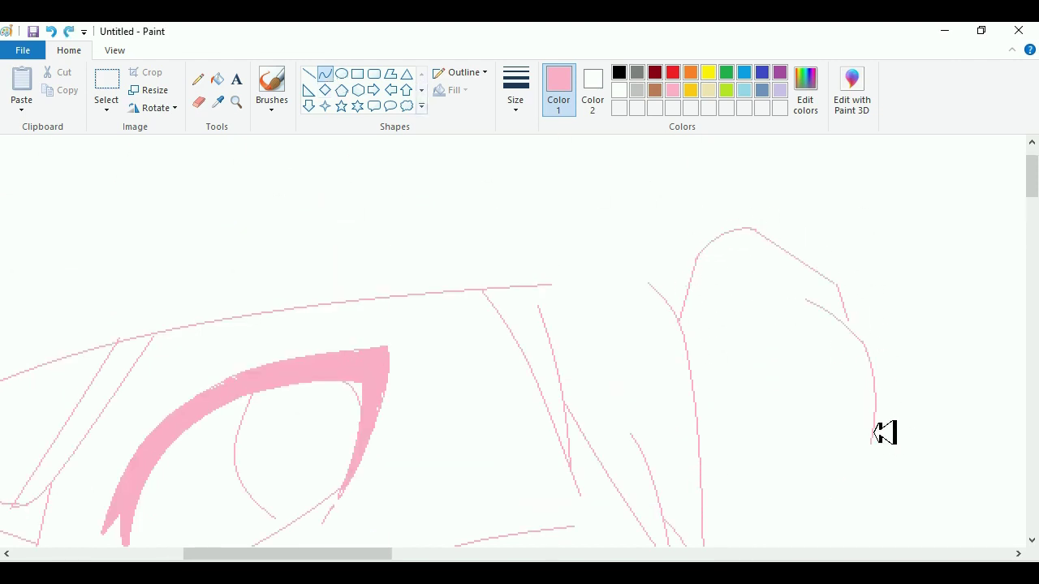
{"action": "scroll", "coordinate": [901, 443], "scroll_direction": "down", "scroll_amount": 9}
{"action": "scroll", "coordinate": [982, 501], "scroll_direction": "down", "scroll_amount": 3, "text": "ctrl"}
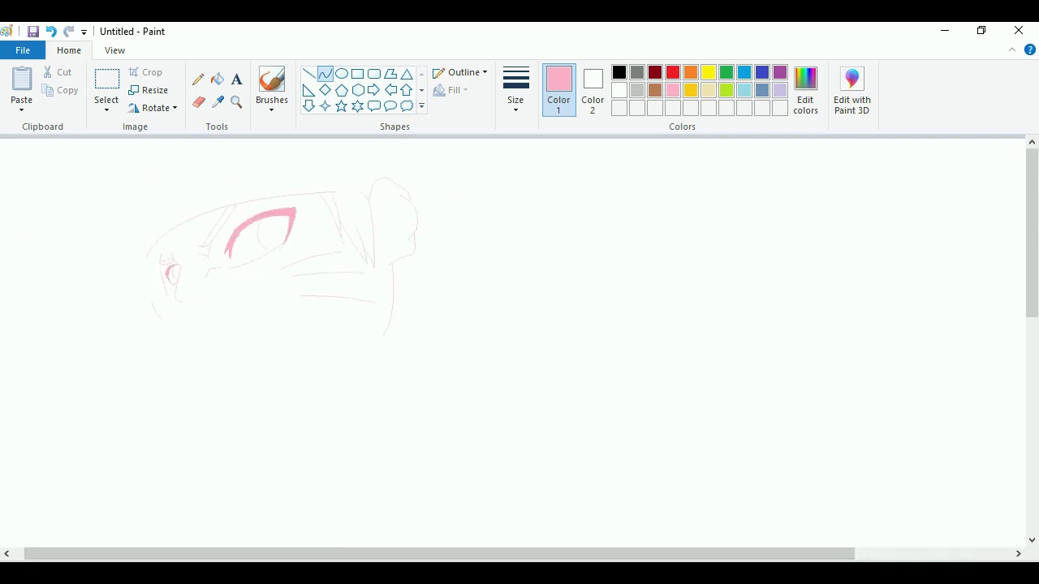
{"action": "scroll", "coordinate": [698, 499], "scroll_direction": "up", "scroll_amount": 1, "text": "ctrl"}
{"action": "left_click", "coordinate": [106, 81]}
{"action": "scroll", "coordinate": [349, 267], "scroll_direction": "up", "scroll_amount": 1, "text": "ctrl"}
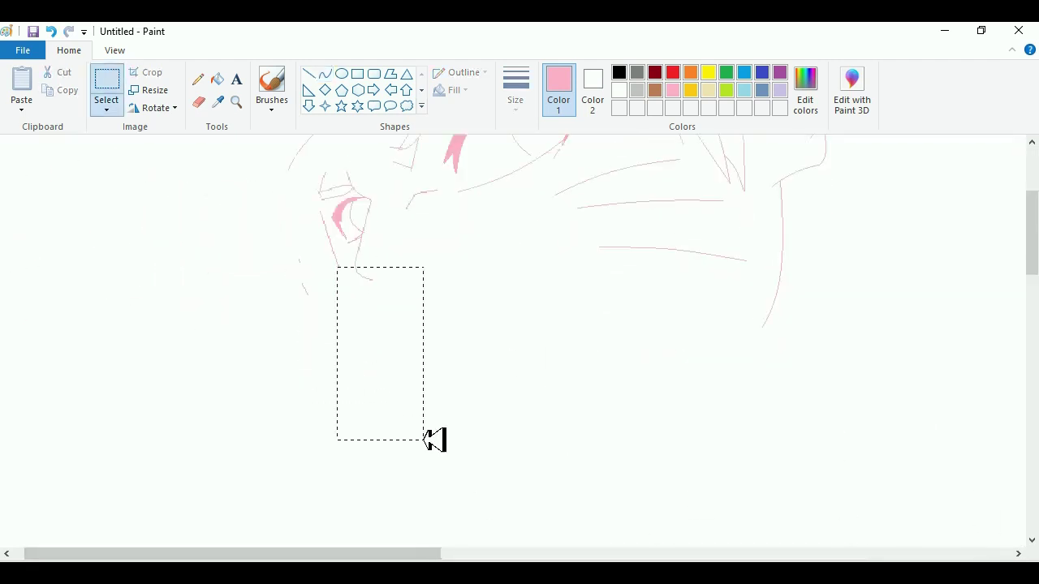
{"action": "left_click_drag", "start_coordinate": [349, 268], "coordinate": [463, 392]}
{"action": "scroll", "coordinate": [603, 441], "scroll_direction": "up", "scroll_amount": 3, "text": "ctrl"}
{"action": "key", "text": "Escape"}
Draw the outer outline of a slanted mouth below the nose with curve segments.
{"action": "scroll", "coordinate": [304, 554], "scroll_direction": "left", "scroll_amount": 5}
{"action": "scroll", "coordinate": [544, 439], "scroll_direction": "down", "scroll_amount": 3}
{"action": "left_click_drag", "start_coordinate": [611, 343], "coordinate": [471, 396]}
{"action": "left_click_drag", "start_coordinate": [499, 438], "coordinate": [621, 379]}
{"action": "left_click_drag", "start_coordinate": [668, 343], "coordinate": [672, 367]}
{"action": "scroll", "coordinate": [454, 223], "scroll_direction": "down", "scroll_amount": 3}
{"action": "scroll", "coordinate": [454, 222], "scroll_direction": "up", "scroll_amount": 2}
Add the inner lip lines inside the slanted mouth and adjust its upper edge and corner.
{"action": "left_click_drag", "start_coordinate": [366, 459], "coordinate": [415, 479]}
{"action": "mouse_move", "coordinate": [397, 538]}
{"action": "left_mouse_down"}
{"action": "mouse_move", "coordinate": [404, 499]}
{"action": "mouse_move", "coordinate": [623, 420]}
{"action": "left_mouse_up"}
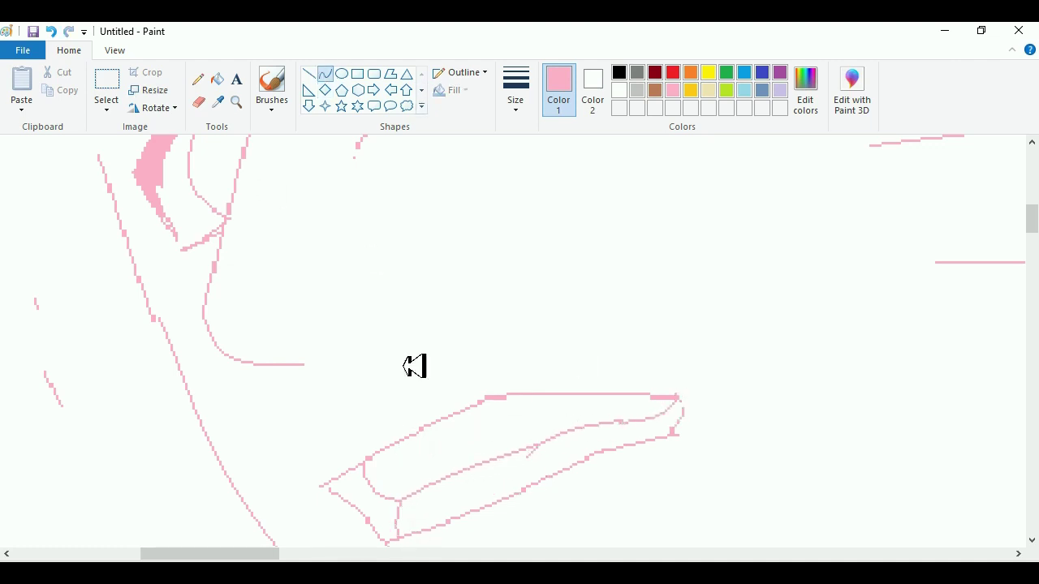
{"action": "left_click_drag", "start_coordinate": [549, 429], "coordinate": [622, 397]}
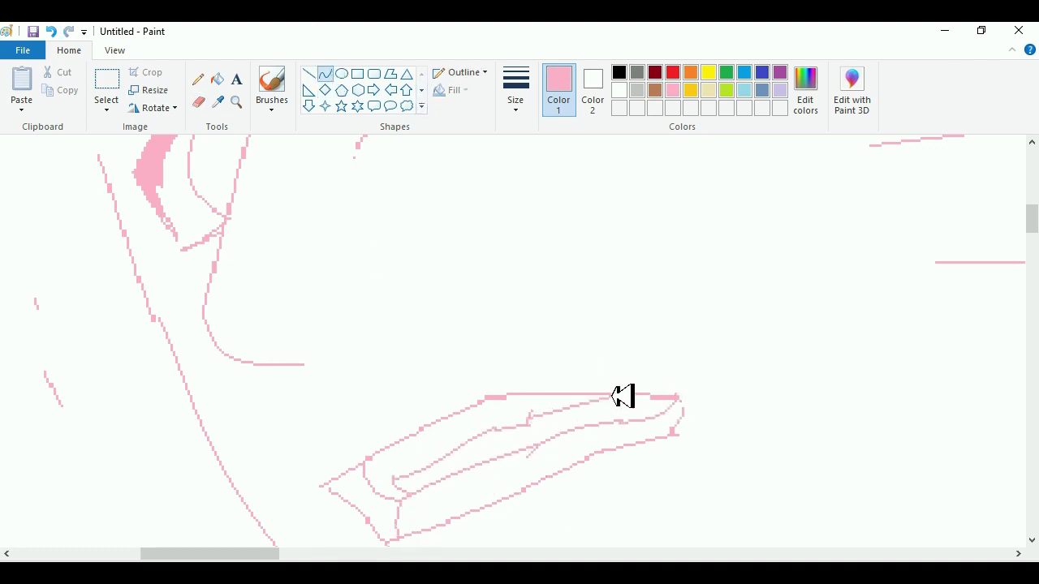
{"action": "scroll", "coordinate": [622, 397], "scroll_direction": "down", "scroll_amount": 2}
{"action": "left_click_drag", "start_coordinate": [361, 412], "coordinate": [366, 393]}
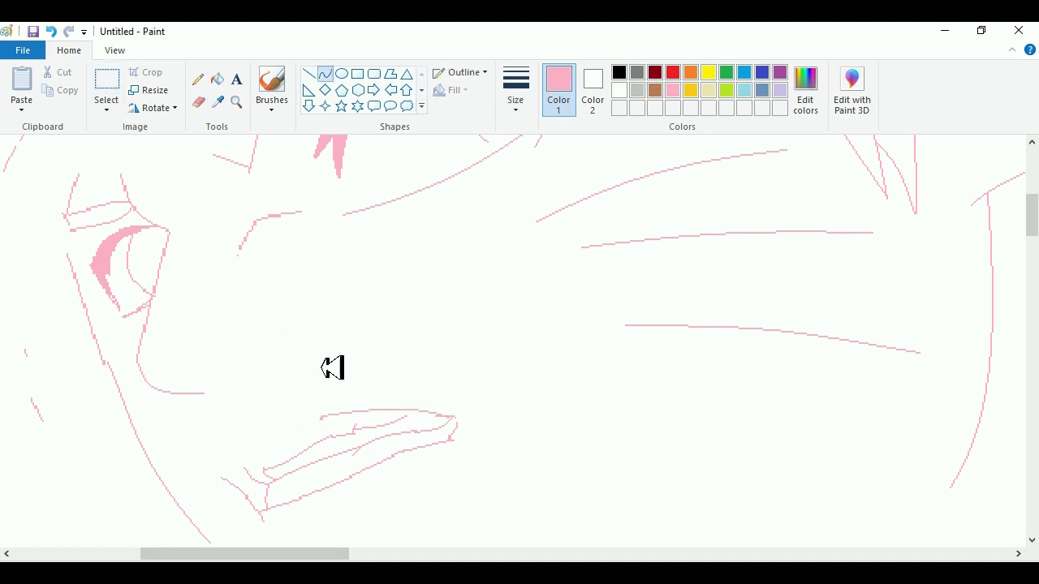
Select and delete the slanted mouth and the nose line.
{"action": "scroll", "coordinate": [343, 420], "scroll_direction": "down", "scroll_amount": 2}
{"action": "left_click_drag", "start_coordinate": [105, 349], "coordinate": [302, 529]}
{"action": "key", "text": "Delete"}
{"action": "left_click_drag", "start_coordinate": [151, 367], "coordinate": [225, 382]}
{"action": "scroll", "coordinate": [449, 331], "scroll_direction": "left", "scroll_amount": 5}
{"action": "scroll", "coordinate": [449, 332], "scroll_direction": "up", "scroll_amount": 2}
Redraw the nose line as a curve from the far eye's inner corner down to a rounded tip.
{"action": "left_click", "coordinate": [325, 72]}
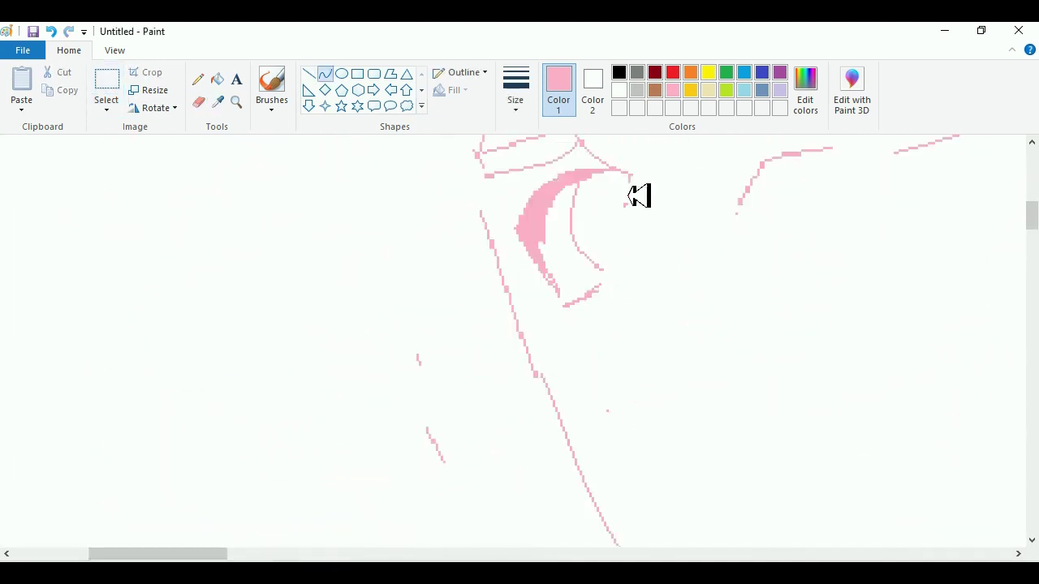
{"action": "left_click_drag", "start_coordinate": [609, 348], "coordinate": [723, 390]}
{"action": "scroll", "coordinate": [860, 542], "scroll_direction": "up", "scroll_amount": 2}
{"action": "scroll", "coordinate": [861, 542], "scroll_direction": "up", "scroll_amount": 1}
{"action": "scroll", "coordinate": [631, 541], "scroll_direction": "down", "scroll_amount": 2}
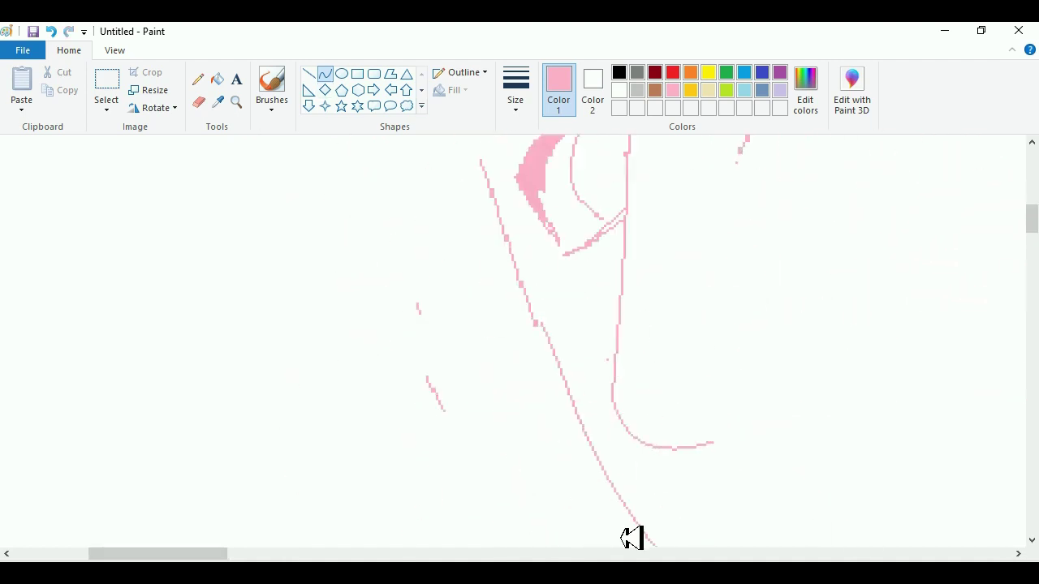
Redraw the three whisker marks on the cheek as curves and erase the stray start of the lowest one.
{"action": "scroll", "coordinate": [492, 410], "scroll_direction": "down", "scroll_amount": 2}
{"action": "left_click_drag", "start_coordinate": [373, 289], "coordinate": [508, 257]}
{"action": "left_click_drag", "start_coordinate": [409, 320], "coordinate": [536, 308]}
{"action": "left_click_drag", "start_coordinate": [414, 359], "coordinate": [569, 355]}
{"action": "left_click", "coordinate": [199, 101]}
{"action": "left_click_drag", "start_coordinate": [414, 358], "coordinate": [443, 356]}
Select the lower part of the face contour, shift it slightly and clear the nose line.
{"action": "scroll", "coordinate": [313, 317], "scroll_direction": "down", "scroll_amount": 2}
{"action": "scroll", "coordinate": [313, 318], "scroll_direction": "up", "scroll_amount": 2}
{"action": "left_click", "coordinate": [106, 81]}
{"action": "left_click_drag", "start_coordinate": [118, 245], "coordinate": [234, 423]}
{"action": "left_click_drag", "start_coordinate": [234, 423], "coordinate": [270, 444]}
{"action": "scroll", "coordinate": [244, 428], "scroll_direction": "up", "scroll_amount": 2}
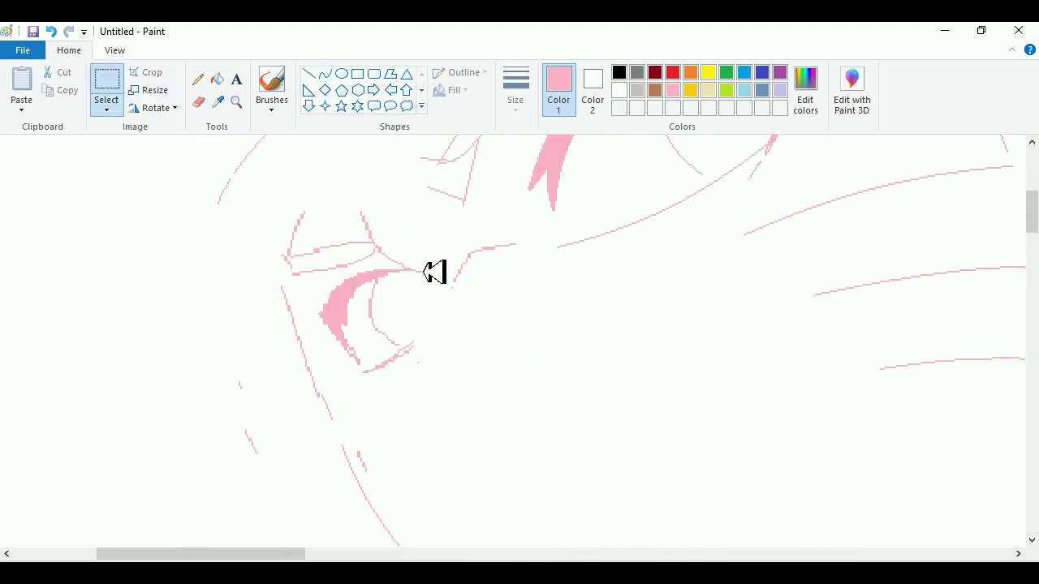
Draw a new nose line with a rounded tip and add a slanted jaw segment towards the chin.
{"action": "left_click", "coordinate": [325, 73]}
{"action": "scroll", "coordinate": [422, 373], "scroll_direction": "down", "scroll_amount": 2}
{"action": "left_click_drag", "start_coordinate": [404, 381], "coordinate": [498, 428]}
{"action": "scroll", "coordinate": [768, 341], "scroll_direction": "down", "scroll_amount": 2}
{"action": "scroll", "coordinate": [230, 460], "scroll_direction": "right", "scroll_amount": 4}
{"action": "scroll", "coordinate": [229, 460], "scroll_direction": "left", "scroll_amount": 1}
Draw a closed, slanted mouth outline between the nose tip and the chin using curve segments.
{"action": "left_click_drag", "start_coordinate": [265, 414], "coordinate": [361, 347]}
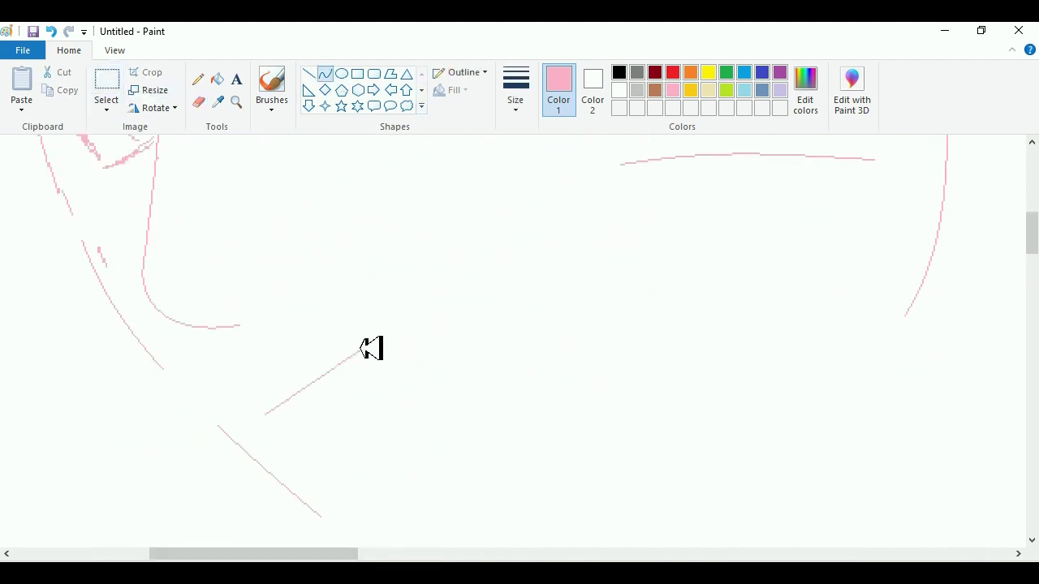
{"action": "left_click_drag", "start_coordinate": [485, 318], "coordinate": [493, 318]}
{"action": "scroll", "coordinate": [531, 332], "scroll_direction": "down", "scroll_amount": 2}
{"action": "left_click_drag", "start_coordinate": [268, 311], "coordinate": [343, 359]}
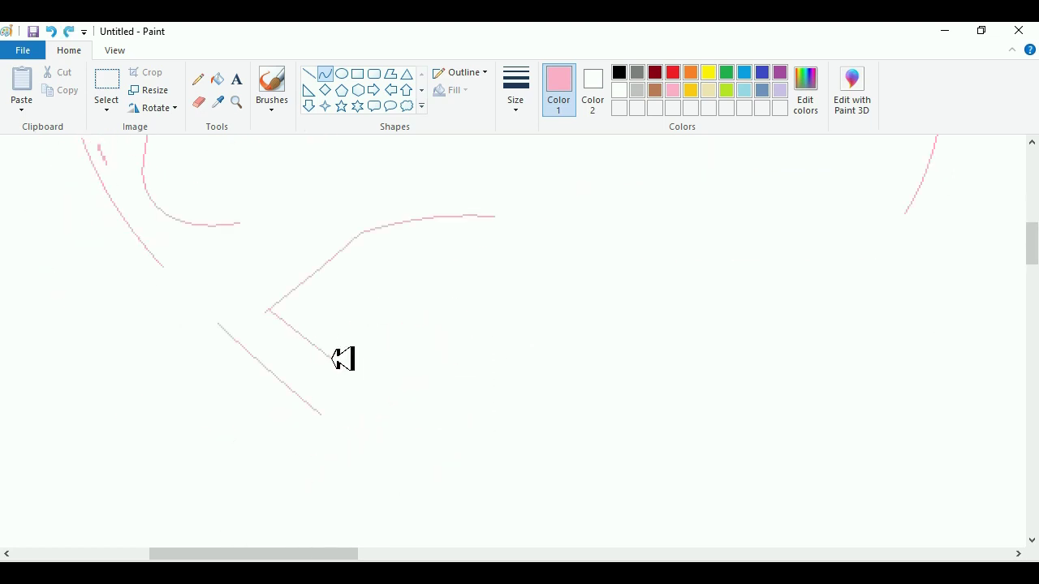
{"action": "left_click_drag", "start_coordinate": [443, 268], "coordinate": [503, 238]}
{"action": "scroll", "coordinate": [637, 368], "scroll_direction": "up", "scroll_amount": 4}
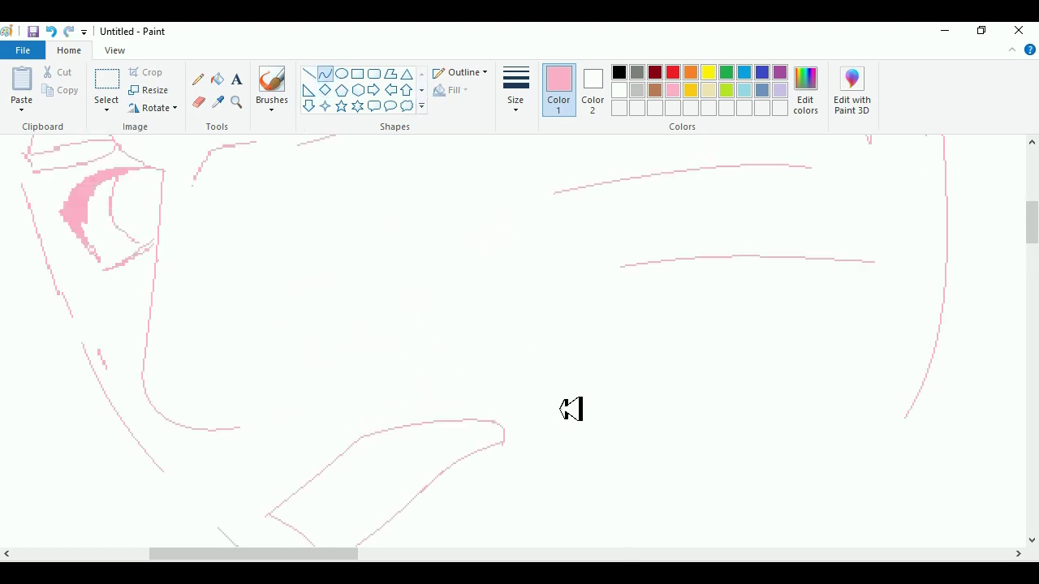
Select the mouth outline and stretch it wider across the lower face.
{"action": "scroll", "coordinate": [571, 409], "scroll_direction": "up", "scroll_amount": 2}
{"action": "left_click", "coordinate": [113, 81]}
{"action": "scroll", "coordinate": [733, 287], "scroll_direction": "up", "scroll_amount": 2}
{"action": "scroll", "coordinate": [807, 378], "scroll_direction": "down", "scroll_amount": 6}
{"action": "left_click_drag", "start_coordinate": [241, 251], "coordinate": [589, 498]}
{"action": "scroll", "coordinate": [607, 505], "scroll_direction": "down", "scroll_amount": 2}
{"action": "scroll", "coordinate": [452, 471], "scroll_direction": "up", "scroll_amount": 2}
Draw a long horizontal line under the chin and a curve rising from it for the rear jaw.
{"action": "left_click", "coordinate": [324, 73]}
{"action": "left_click_drag", "start_coordinate": [167, 419], "coordinate": [1024, 418]}
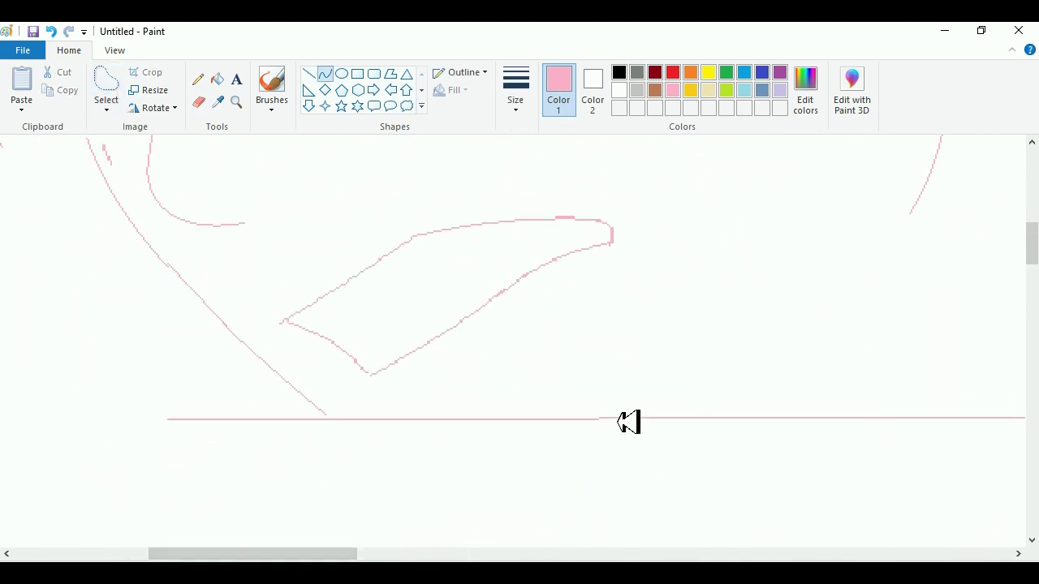
{"action": "scroll", "coordinate": [621, 386], "scroll_direction": "up", "scroll_amount": 2}
{"action": "scroll", "coordinate": [621, 386], "scroll_direction": "right", "scroll_amount": 3}
{"action": "left_click", "coordinate": [104, 81]}
{"action": "mouse_move", "coordinate": [111, 390]}
{"action": "left_mouse_down"}
{"action": "mouse_move", "coordinate": [324, 492]}
{"action": "mouse_move", "coordinate": [331, 406]}
{"action": "left_mouse_up"}
Draw two tall, narrow bars with rounded tops standing on the horizontal line beside the jaw.
{"action": "left_click", "coordinate": [325, 73]}
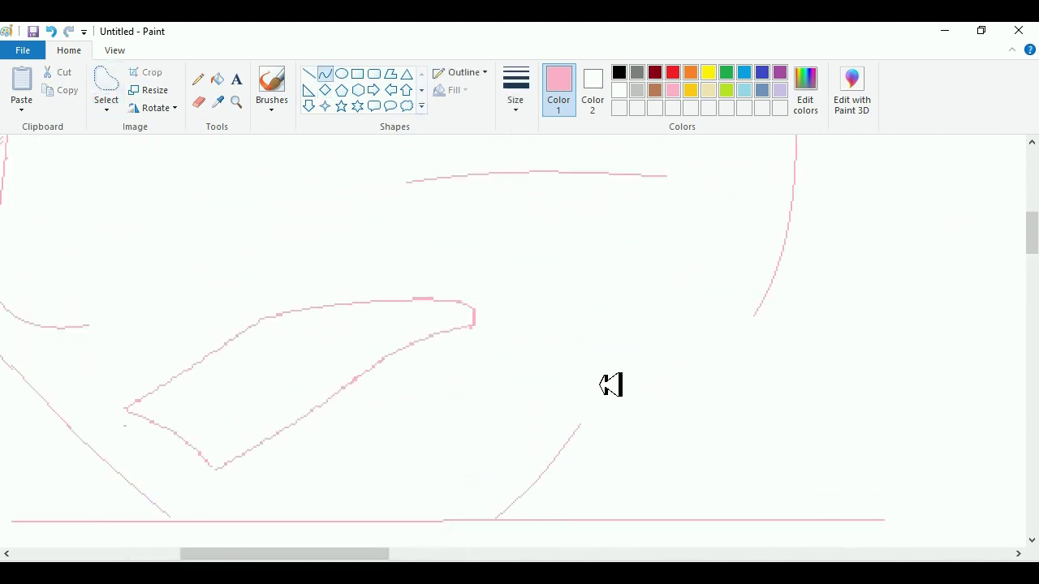
{"action": "mouse_move", "coordinate": [605, 345]}
{"action": "left_mouse_down"}
{"action": "mouse_move", "coordinate": [615, 401]}
{"action": "mouse_move", "coordinate": [691, 515]}
{"action": "mouse_move", "coordinate": [673, 330]}
{"action": "left_mouse_up"}
{"action": "left_click", "coordinate": [635, 345]}
{"action": "scroll", "coordinate": [601, 284], "scroll_direction": "up", "scroll_amount": 2}
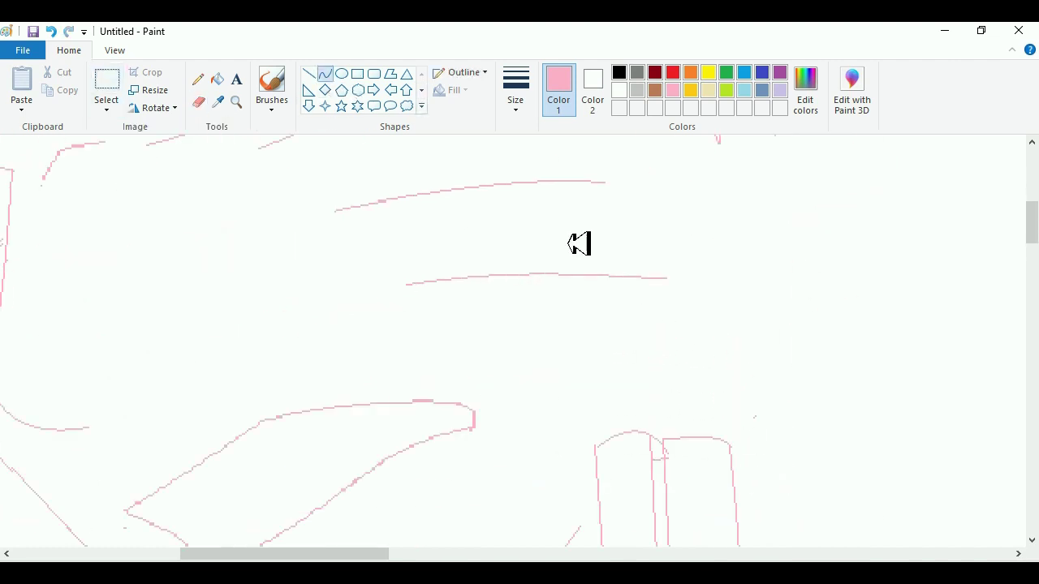
{"action": "scroll", "coordinate": [730, 389], "scroll_direction": "down", "scroll_amount": 2}
{"action": "scroll", "coordinate": [583, 400], "scroll_direction": "up", "scroll_amount": 2}
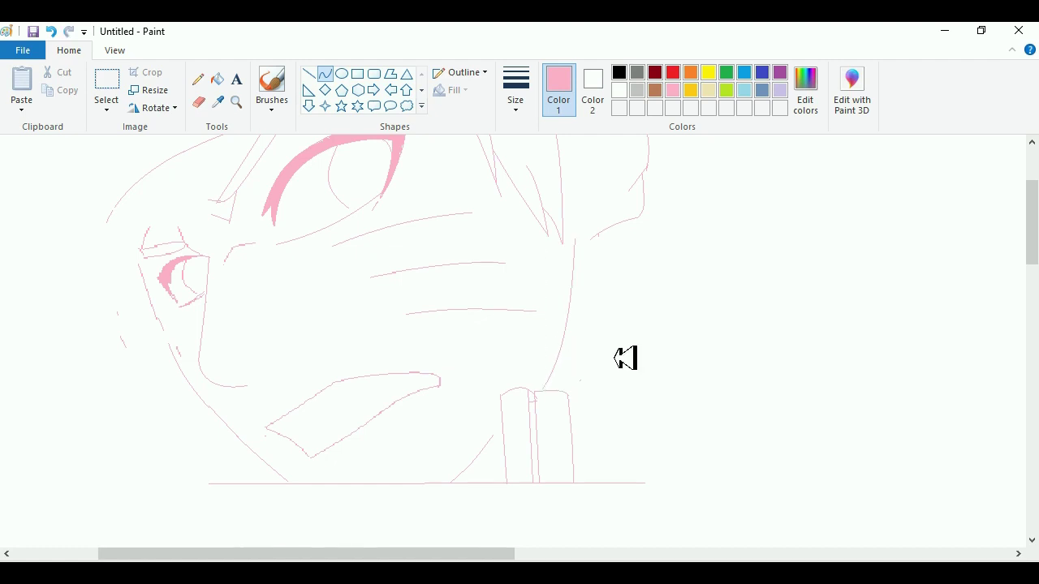
Select and delete the area around the ear behind the hair strands.
{"action": "scroll", "coordinate": [626, 358], "scroll_direction": "up", "scroll_amount": 2}
{"action": "left_click_drag", "start_coordinate": [541, 170], "coordinate": [701, 425]}
{"action": "key", "text": "Delete"}
Draw the pointed underside of the nose with curve segments beneath the rounded tip.
{"action": "scroll", "coordinate": [487, 325], "scroll_direction": "down", "scroll_amount": 1}
{"action": "left_click", "coordinate": [328, 75]}
{"action": "scroll", "coordinate": [476, 408], "scroll_direction": "down", "scroll_amount": 2}
{"action": "scroll", "coordinate": [557, 423], "scroll_direction": "up", "scroll_amount": 2}
{"action": "scroll", "coordinate": [395, 263], "scroll_direction": "up", "scroll_amount": 2}
{"action": "left_click_drag", "start_coordinate": [144, 421], "coordinate": [686, 337]}
{"action": "scroll", "coordinate": [686, 337], "scroll_direction": "right", "scroll_amount": 1}
{"action": "left_click", "coordinate": [325, 81]}
{"action": "left_click_drag", "start_coordinate": [605, 270], "coordinate": [686, 410]}
{"action": "scroll", "coordinate": [656, 522], "scroll_direction": "left", "scroll_amount": 3}
{"action": "scroll", "coordinate": [382, 482], "scroll_direction": "up", "scroll_amount": 2}
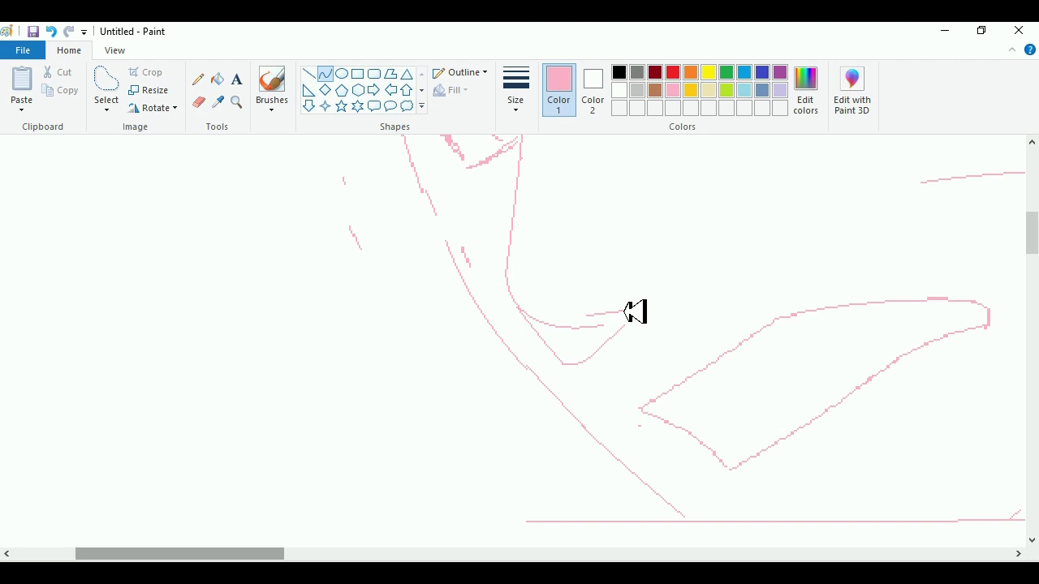
Connect the outer face contour to the forehead line beside the far eye and add a short nostril curve.
{"action": "scroll", "coordinate": [687, 352], "scroll_direction": "up", "scroll_amount": 3}
{"action": "key", "text": "ctrl+z"}
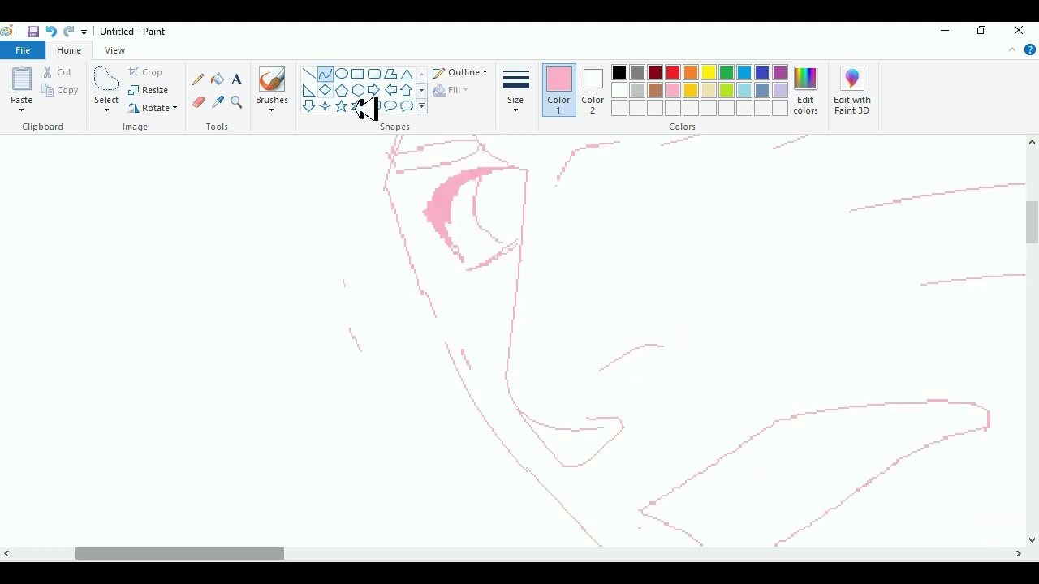
{"action": "scroll", "coordinate": [675, 345], "scroll_direction": "up", "scroll_amount": 3}
{"action": "scroll", "coordinate": [707, 513], "scroll_direction": "up", "scroll_amount": 1}
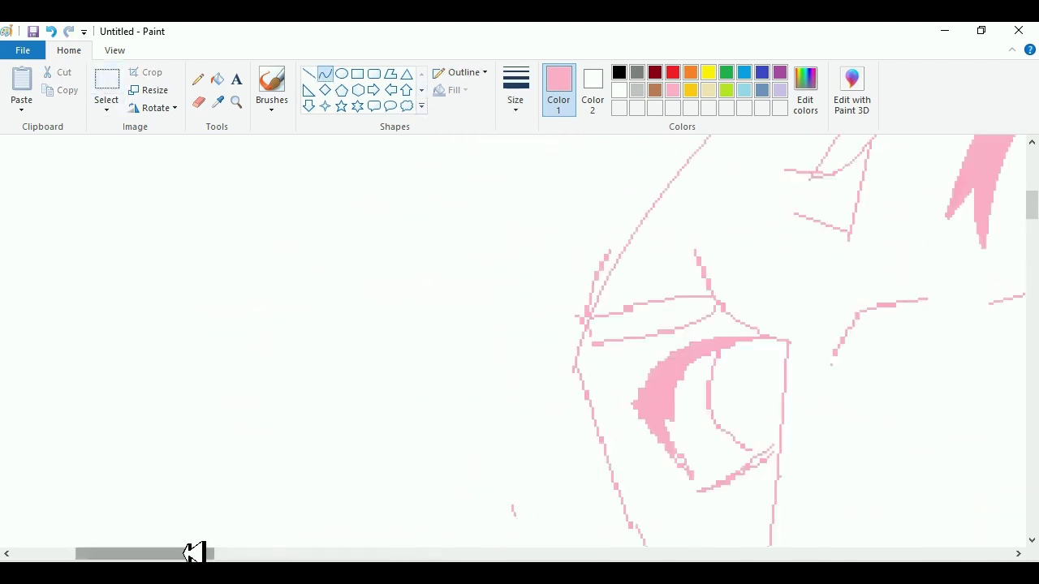
Redraw the nostril as a slim, closed crescent above the nose tip.
{"action": "left_click_drag", "start_coordinate": [197, 553], "coordinate": [278, 553]}
{"action": "key", "text": "ctrl+z"}
{"action": "left_click_drag", "start_coordinate": [310, 425], "coordinate": [371, 269]}
{"action": "left_click", "coordinate": [410, 361]}
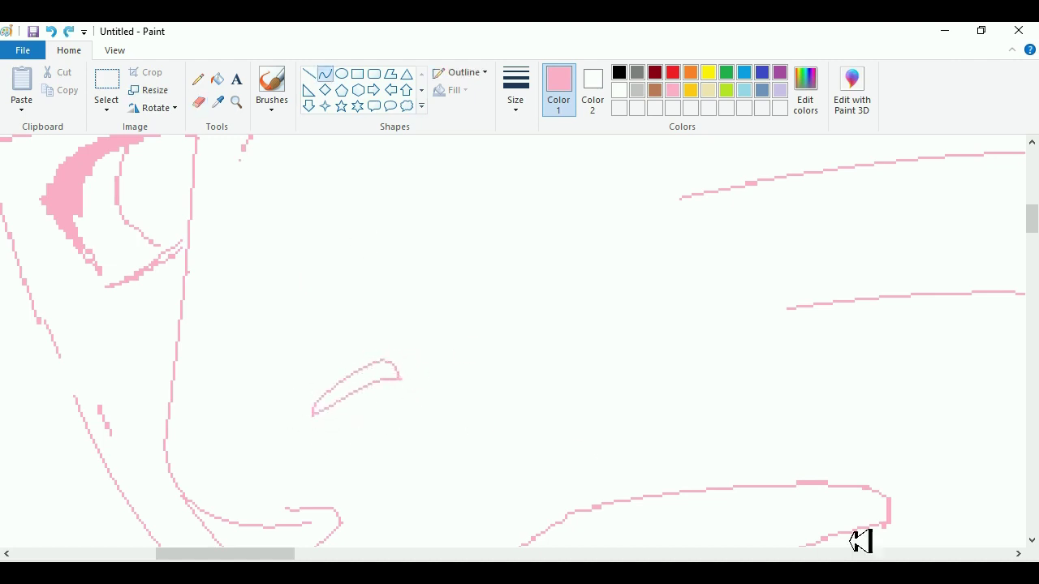
Draw the inner mouth contours and lip divisions with curve segments inside the slanted mouth outline.
{"action": "scroll", "coordinate": [861, 541], "scroll_direction": "down", "scroll_amount": 5}
{"action": "scroll", "coordinate": [538, 232], "scroll_direction": "right", "scroll_amount": 3}
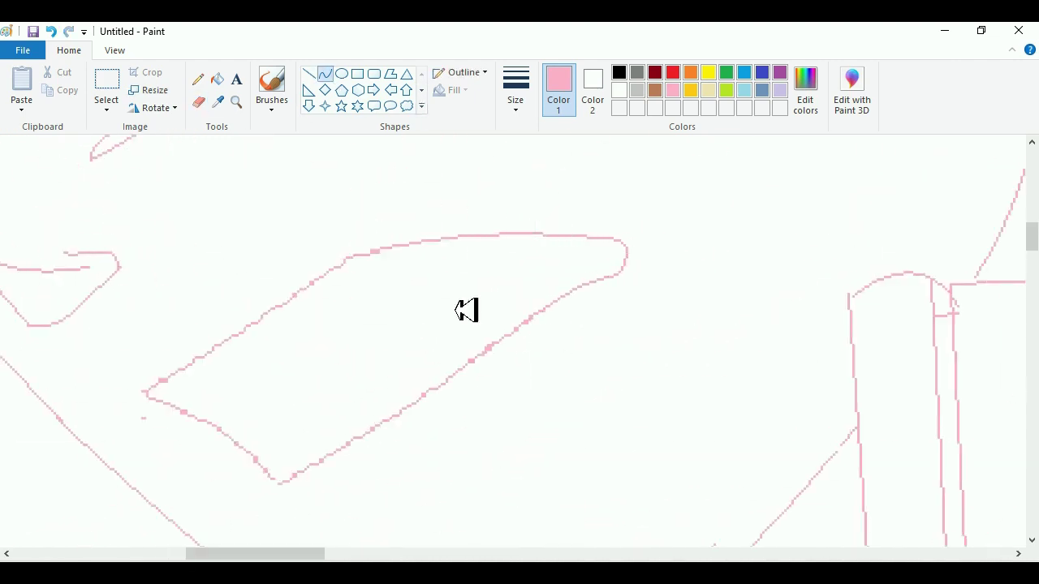
{"action": "scroll", "coordinate": [467, 310], "scroll_direction": "down", "scroll_amount": 3}
{"action": "mouse_move", "coordinate": [304, 303]}
{"action": "left_mouse_down"}
{"action": "mouse_move", "coordinate": [301, 290]}
{"action": "mouse_move", "coordinate": [473, 170]}
{"action": "left_mouse_up"}
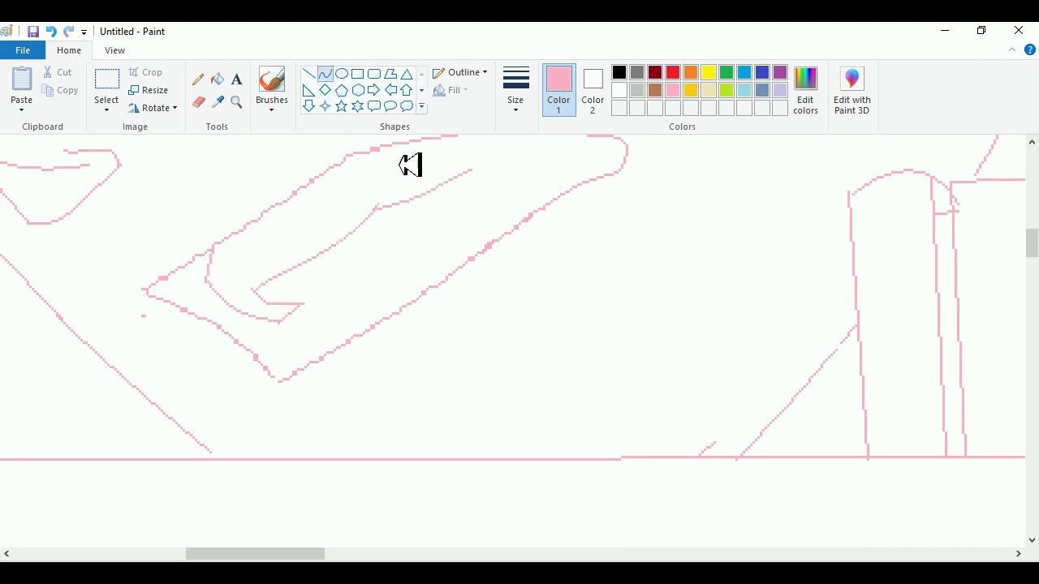
{"action": "scroll", "coordinate": [626, 146], "scroll_direction": "down", "scroll_amount": 1}
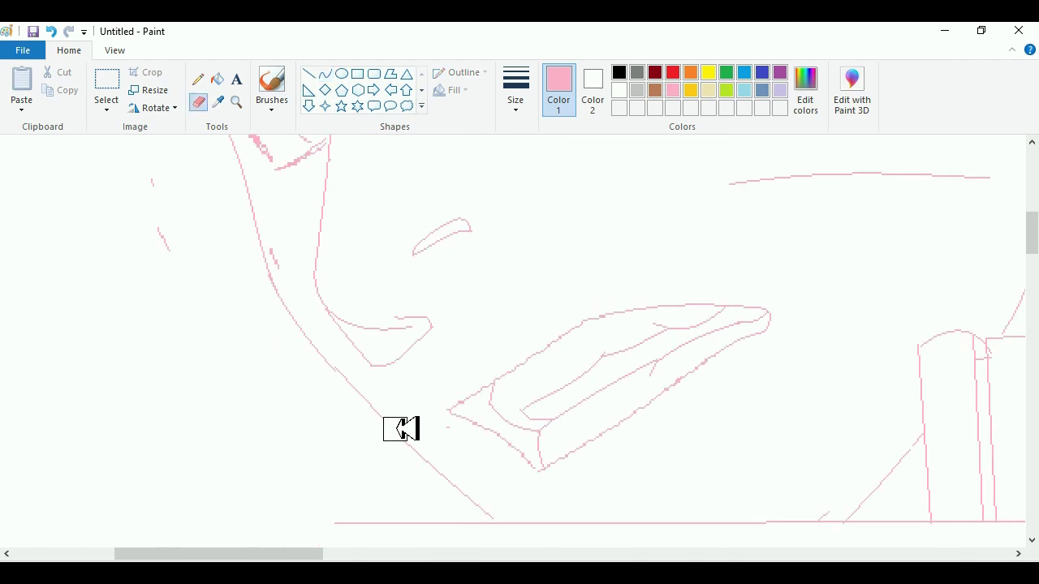
Redraw the jawline below the far cheek and add three short whisker curves along it.
{"action": "left_click_drag", "start_coordinate": [399, 427], "coordinate": [393, 418]}
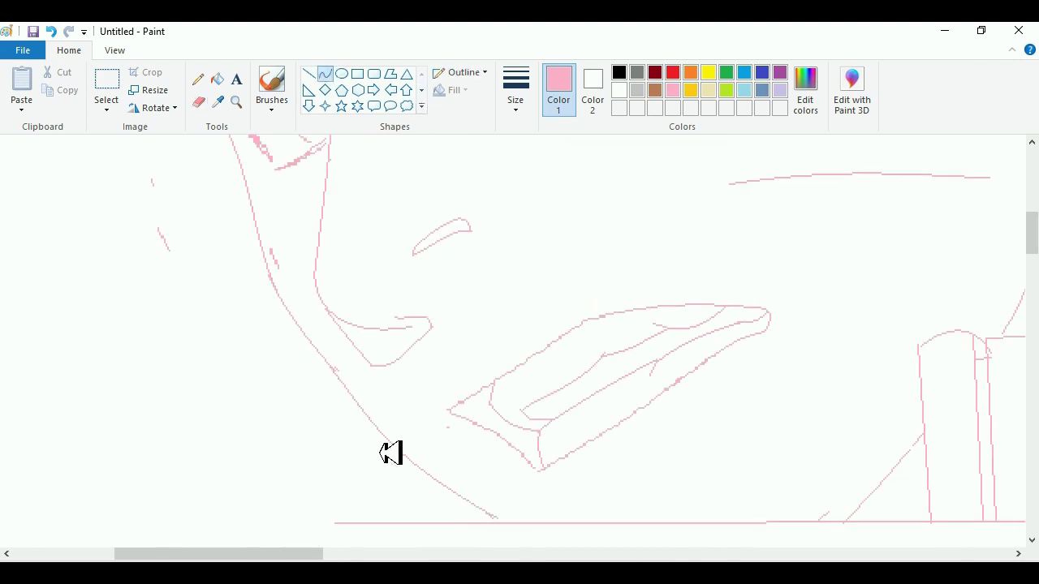
{"action": "scroll", "coordinate": [329, 419], "scroll_direction": "up", "scroll_amount": 3}
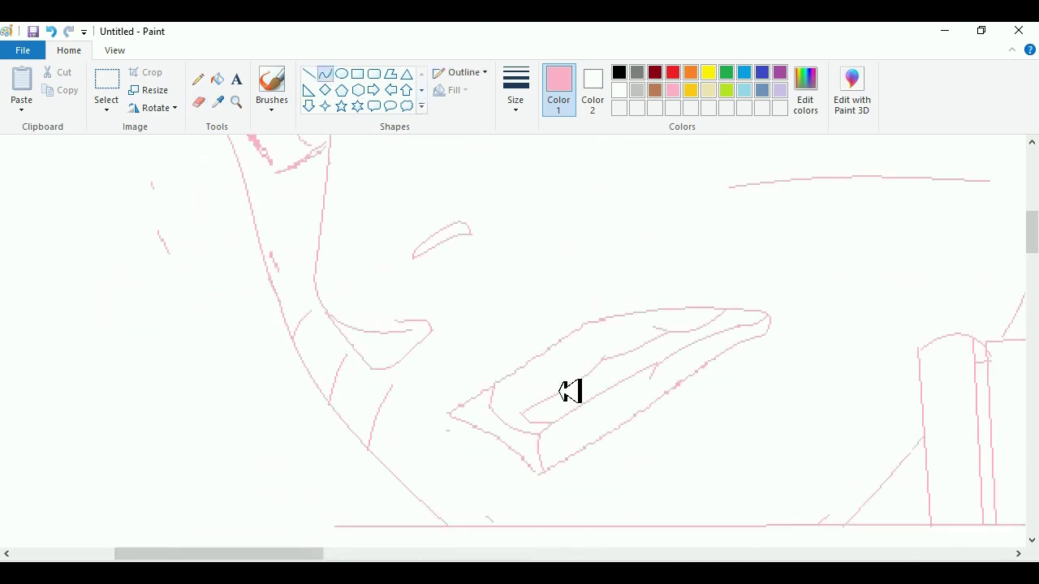
Erase the baseline beneath the chin and draw a pointed, curved shadow shape below the lower lip.
{"action": "scroll", "coordinate": [568, 392], "scroll_direction": "down", "scroll_amount": 3}
{"action": "left_click_drag", "start_coordinate": [296, 430], "coordinate": [420, 401]}
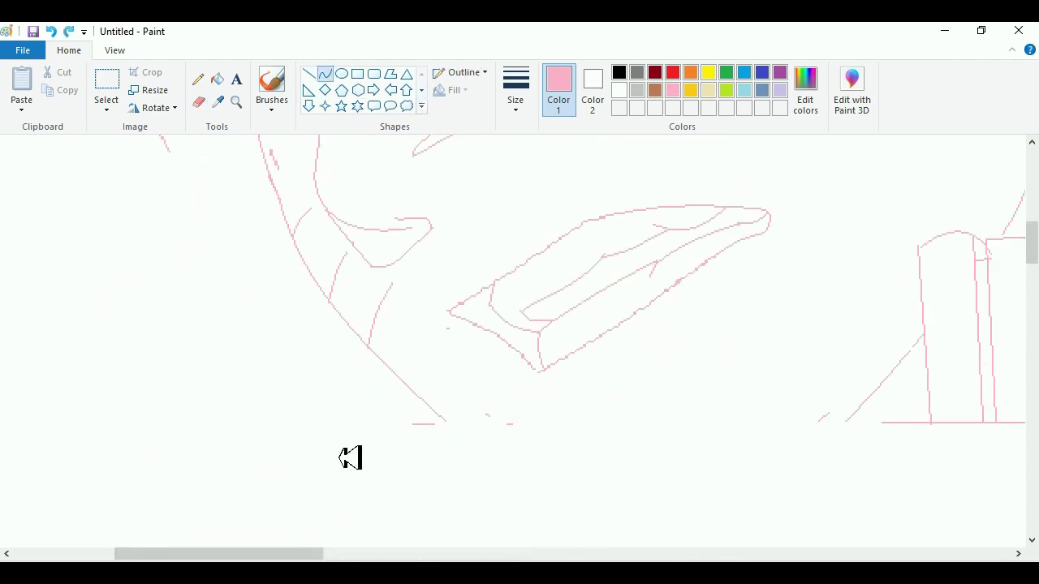
{"action": "left_click", "coordinate": [325, 89]}
{"action": "left_click_drag", "start_coordinate": [617, 424], "coordinate": [665, 369]}
{"action": "key", "text": "ctrl+z"}
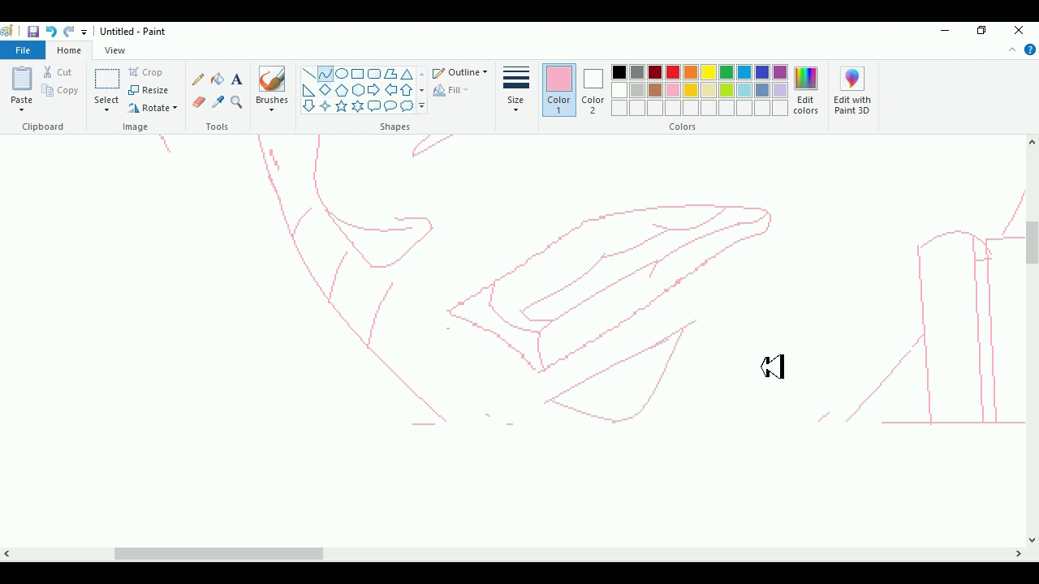
{"action": "scroll", "coordinate": [633, 494], "scroll_direction": "down", "scroll_amount": 2}
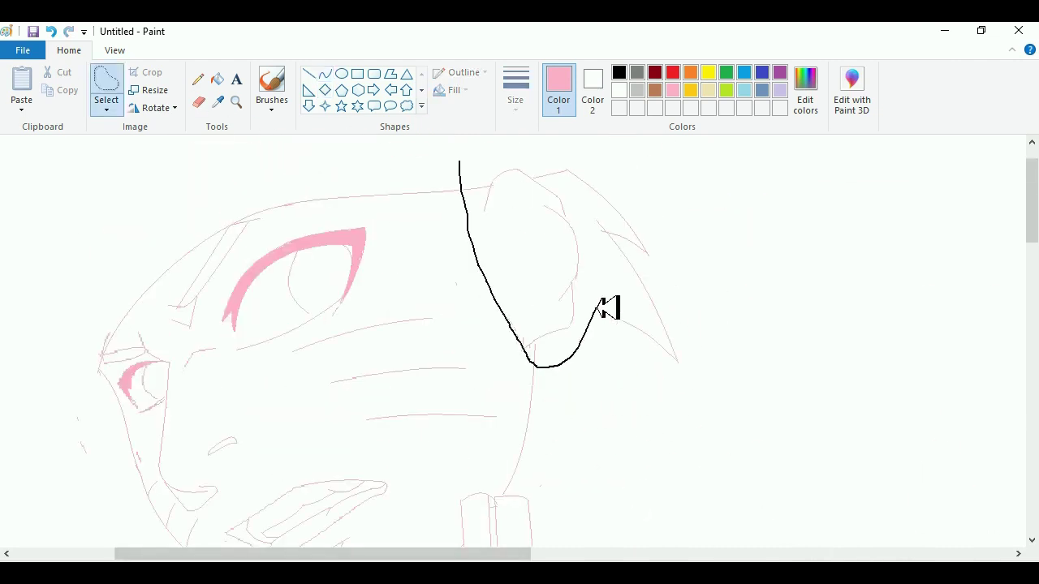
Select the ear with a freehand outline and shift it slightly toward the face.
{"action": "left_click_drag", "start_coordinate": [607, 306], "coordinate": [527, 266]}
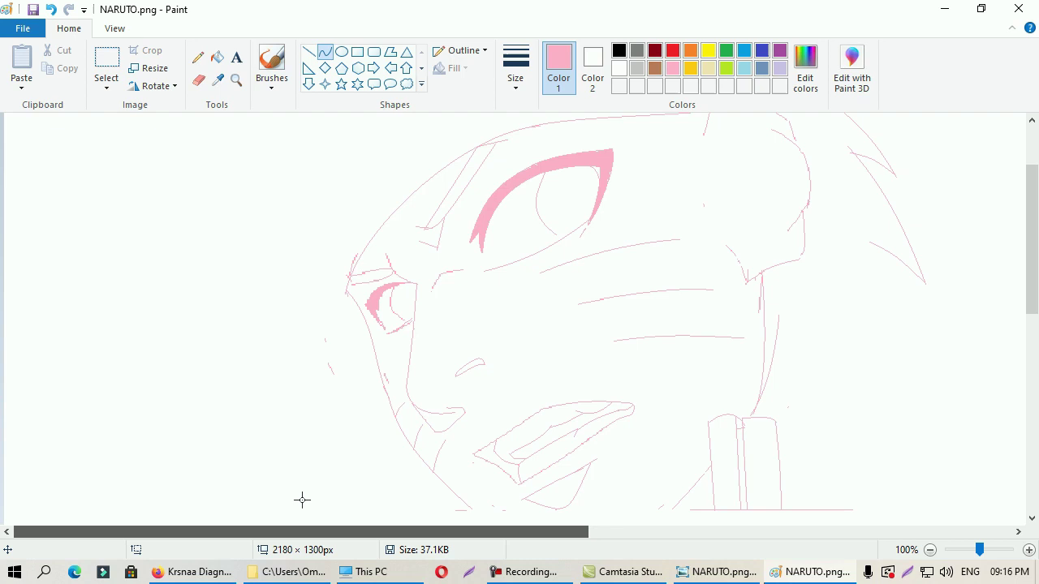
Outline the headband and its forehead plate with curves and add pointed hair spikes above the forehead line.
{"action": "scroll", "coordinate": [302, 500], "scroll_direction": "up", "scroll_amount": 3}
{"action": "left_click_drag", "start_coordinate": [330, 207], "coordinate": [464, 130]}
{"action": "left_click_drag", "start_coordinate": [382, 162], "coordinate": [357, 150]}
{"action": "left_click_drag", "start_coordinate": [423, 176], "coordinate": [446, 242]}
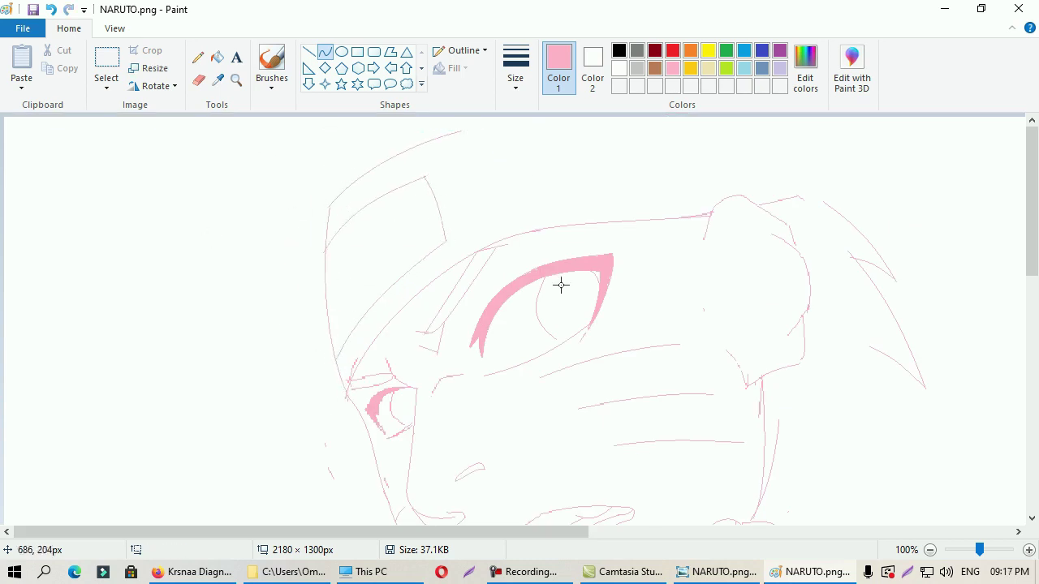
{"action": "left_click_drag", "start_coordinate": [577, 120], "coordinate": [694, 192]}
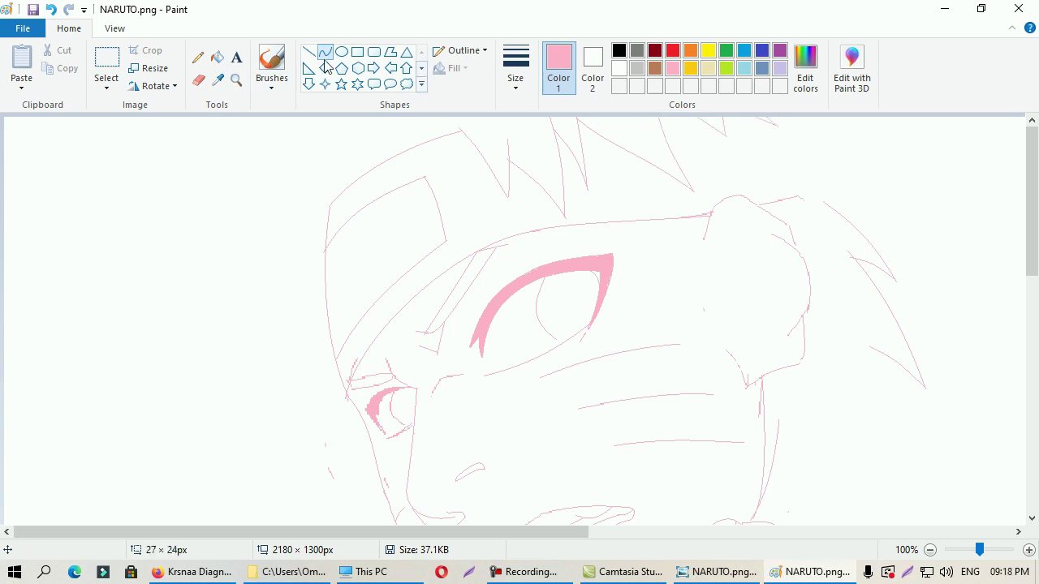
Redraw the headband edge and forehead plate farther out from the face, joining them beside the far eye.
{"action": "scroll", "coordinate": [680, 366], "scroll_direction": "up", "scroll_amount": 2}
{"action": "scroll", "coordinate": [665, 306], "scroll_direction": "down", "scroll_amount": 2}
{"action": "left_click_drag", "start_coordinate": [329, 154], "coordinate": [315, 252]}
{"action": "scroll", "coordinate": [441, 323], "scroll_direction": "up", "scroll_amount": 2}
{"action": "left_click_drag", "start_coordinate": [375, 174], "coordinate": [387, 150]}
{"action": "left_click", "coordinate": [325, 51]}
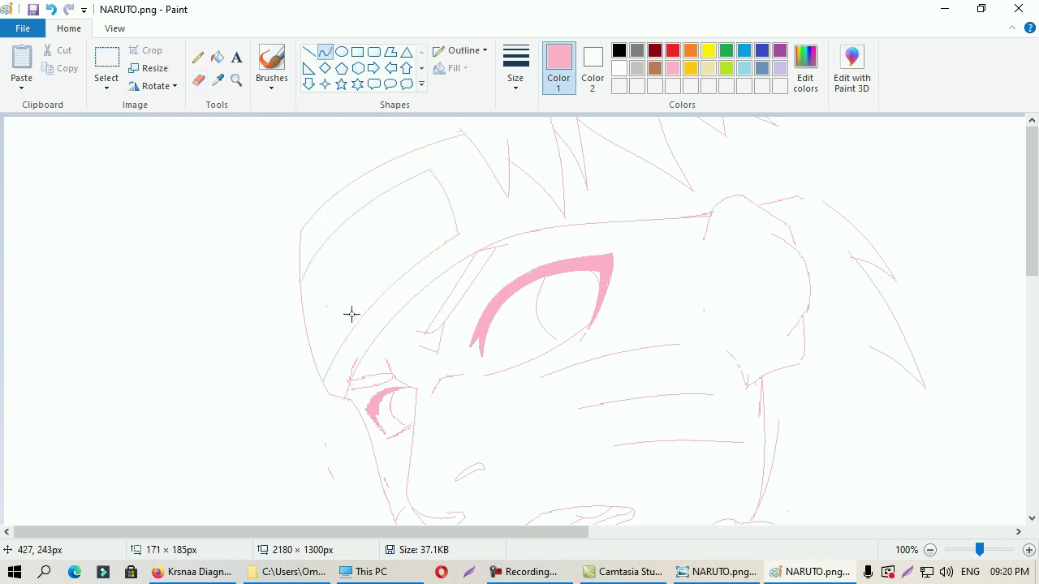
{"action": "scroll", "coordinate": [343, 312], "scroll_direction": "down", "scroll_amount": 2}
{"action": "scroll", "coordinate": [687, 168], "scroll_direction": "up", "scroll_amount": 1}
{"action": "left_click_drag", "start_coordinate": [687, 168], "coordinate": [651, 245]}
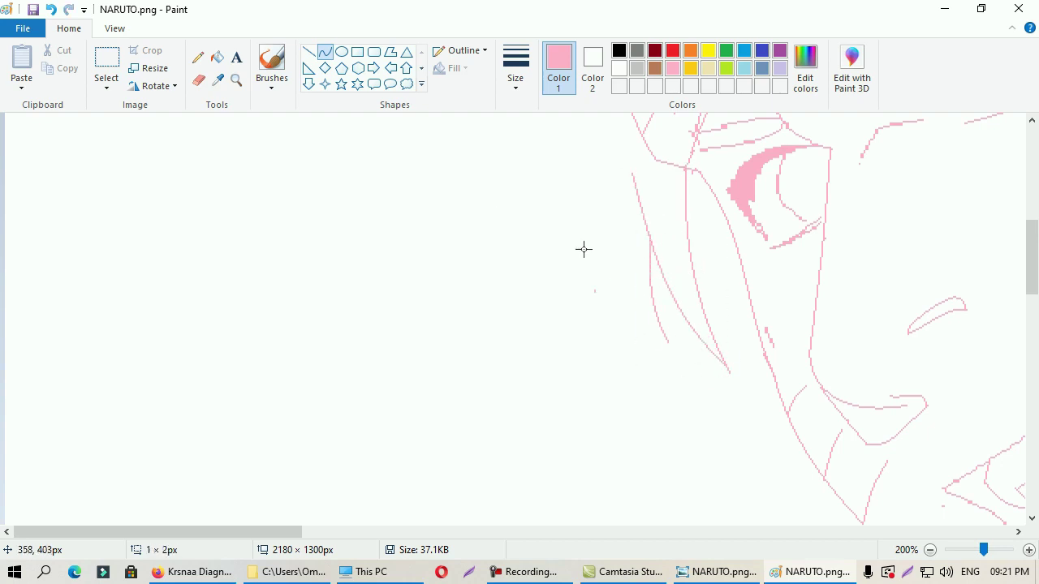
{"action": "scroll", "coordinate": [306, 306], "scroll_direction": "down", "scroll_amount": 1}
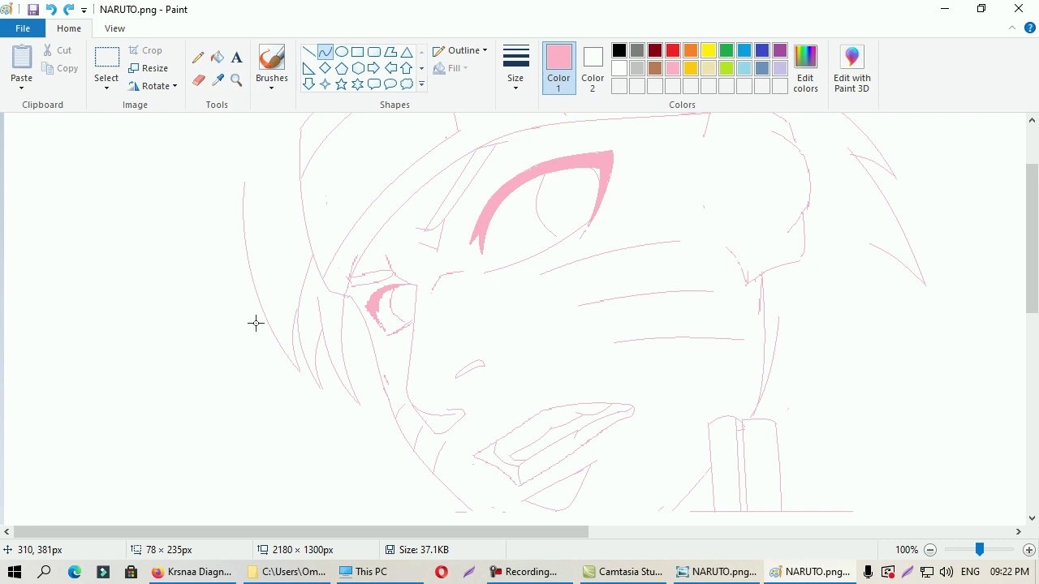
{"action": "left_click_drag", "start_coordinate": [256, 166], "coordinate": [297, 367]}
{"action": "scroll", "coordinate": [402, 459], "scroll_direction": "up", "scroll_amount": 1}
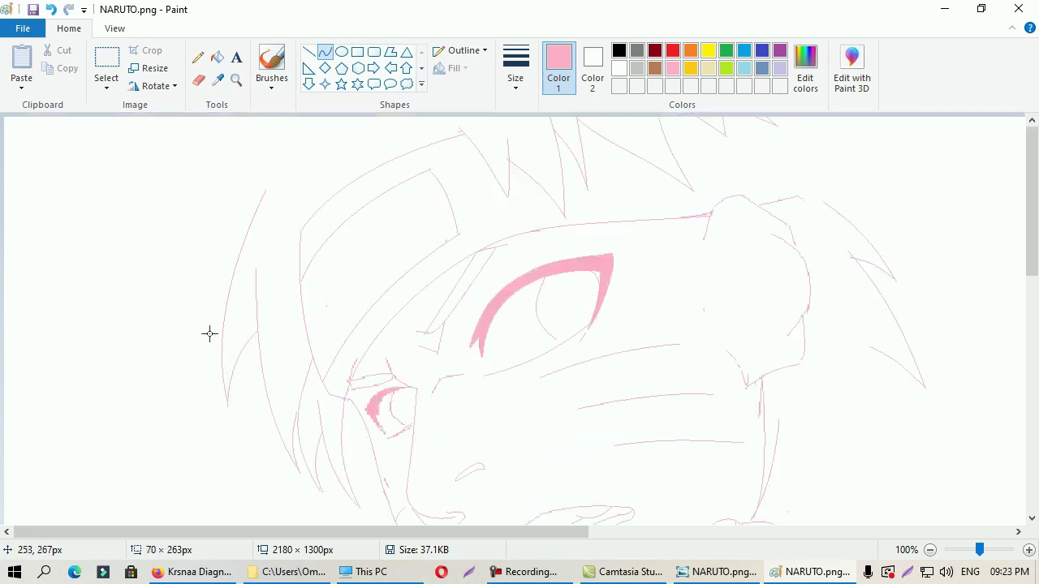
{"action": "key", "text": "ctrl+z"}
{"action": "key", "text": "ctrl+z"}
Draw long tapering hair strands with pointed ends hanging beside the far cheek and below the headband.
{"action": "scroll", "coordinate": [422, 341], "scroll_direction": "down", "scroll_amount": 1}
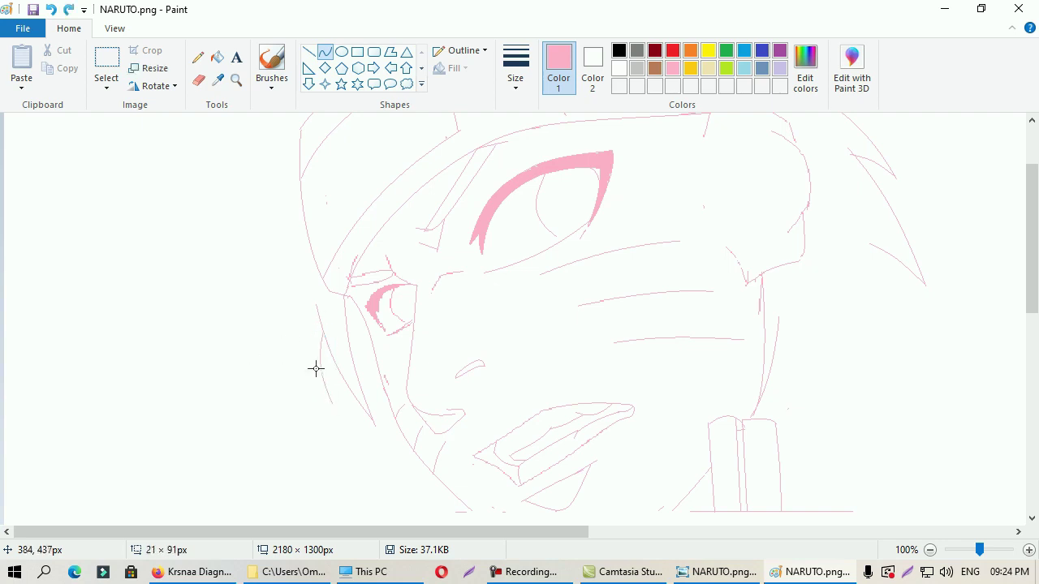
{"action": "key", "text": "ctrl+z"}
{"action": "scroll", "coordinate": [624, 233], "scroll_direction": "up", "scroll_amount": 1}
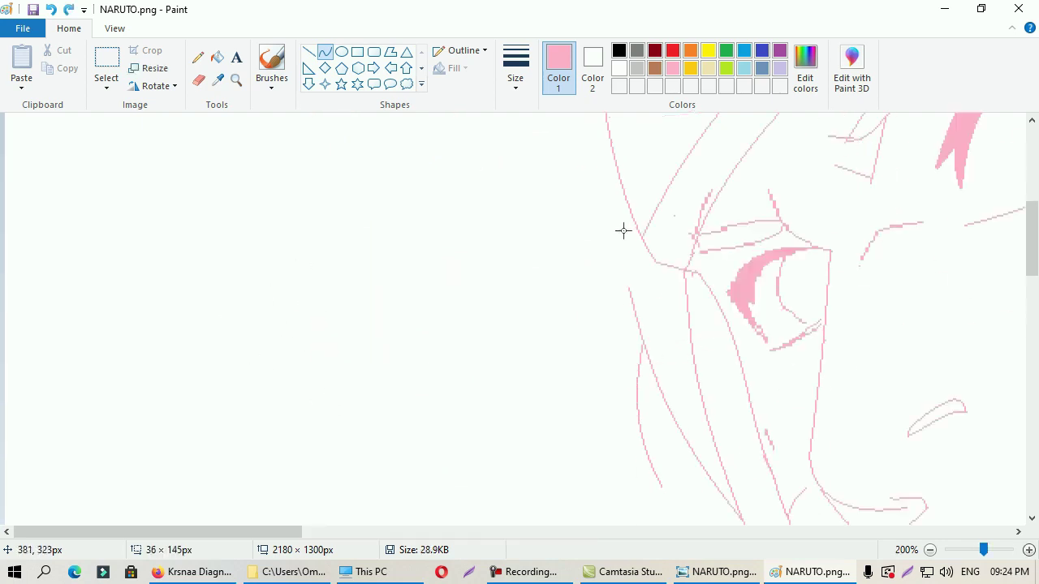
{"action": "left_click_drag", "start_coordinate": [578, 363], "coordinate": [580, 411]}
{"action": "scroll", "coordinate": [575, 268], "scroll_direction": "up", "scroll_amount": 2}
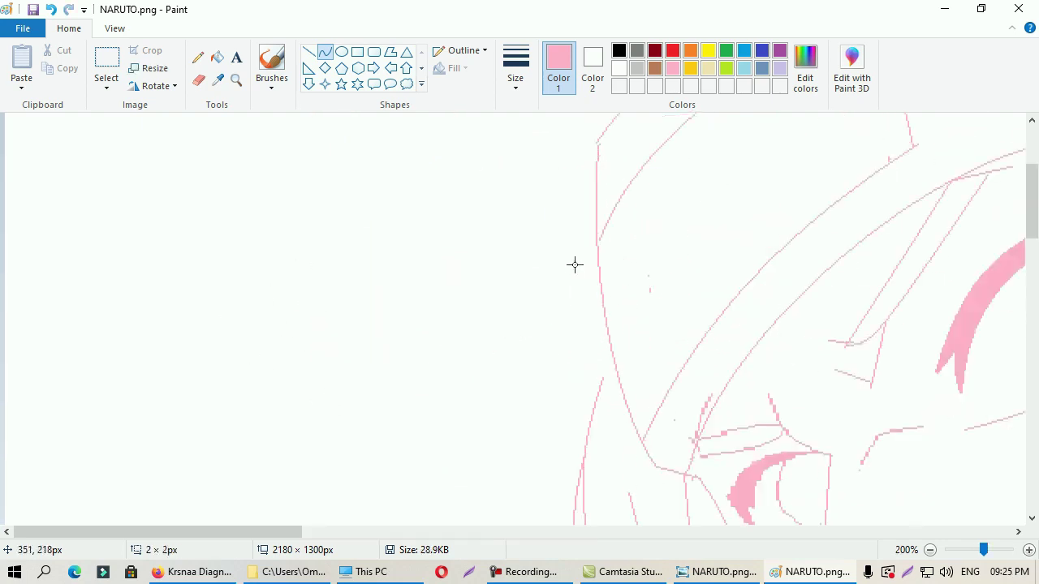
{"action": "scroll", "coordinate": [557, 391], "scroll_direction": "down", "scroll_amount": 1}
{"action": "mouse_move", "coordinate": [541, 260]}
{"action": "left_mouse_down"}
{"action": "mouse_move", "coordinate": [533, 441]}
{"action": "mouse_move", "coordinate": [520, 295]}
{"action": "left_mouse_up"}
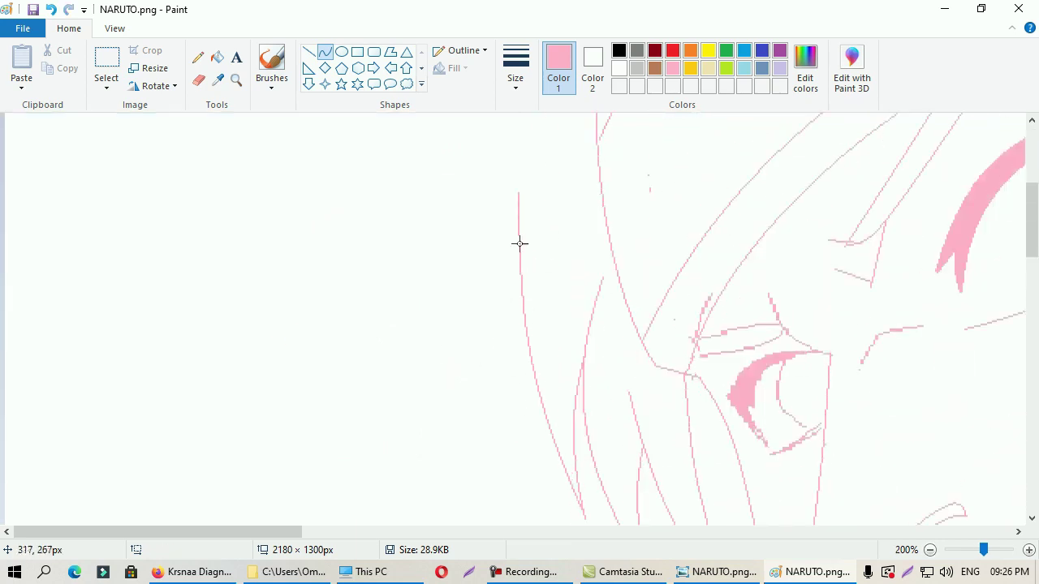
Extend the hair outward with larger pointed spikes beyond the far side of the headband.
{"action": "scroll", "coordinate": [541, 162], "scroll_direction": "up", "scroll_amount": 2}
{"action": "scroll", "coordinate": [541, 162], "scroll_direction": "down", "scroll_amount": 1}
{"action": "left_click_drag", "start_coordinate": [315, 335], "coordinate": [238, 336]}
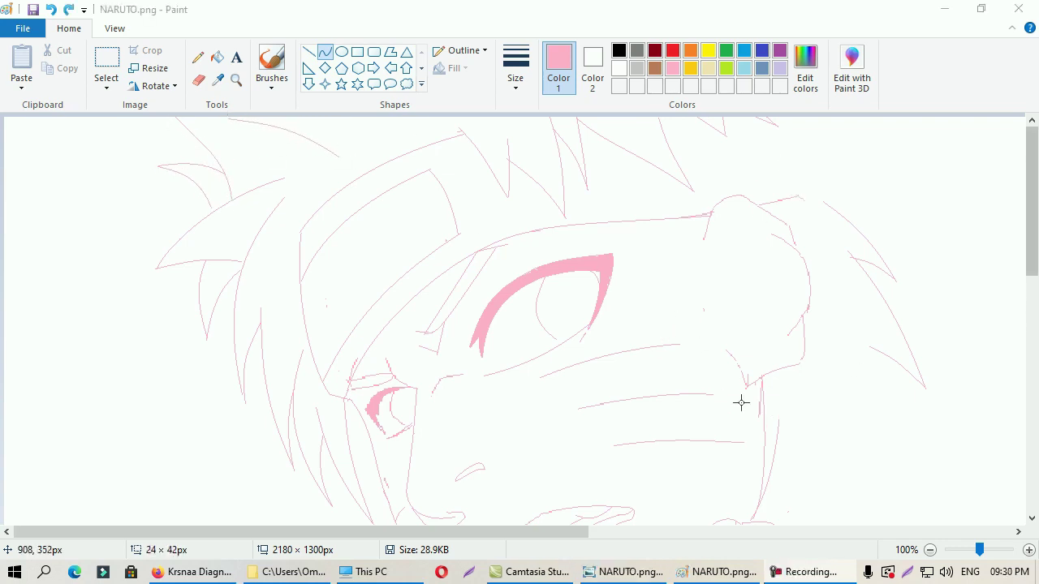
Draw narrow pointed hair spikes above the ear, continuing the row over the forehead.
{"action": "scroll", "coordinate": [731, 381], "scroll_direction": "down", "scroll_amount": 2}
{"action": "scroll", "coordinate": [703, 352], "scroll_direction": "up", "scroll_amount": 2}
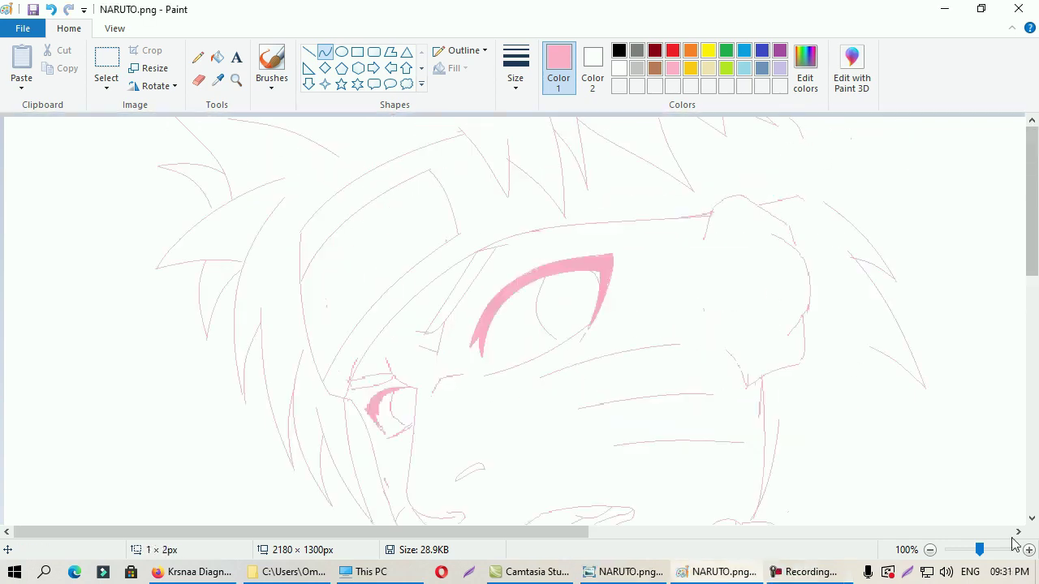
{"action": "left_click", "coordinate": [1029, 550]}
{"action": "mouse_move", "coordinate": [768, 260]}
{"action": "left_mouse_down"}
{"action": "mouse_move", "coordinate": [656, 162]}
{"action": "mouse_move", "coordinate": [700, 164]}
{"action": "left_mouse_up"}
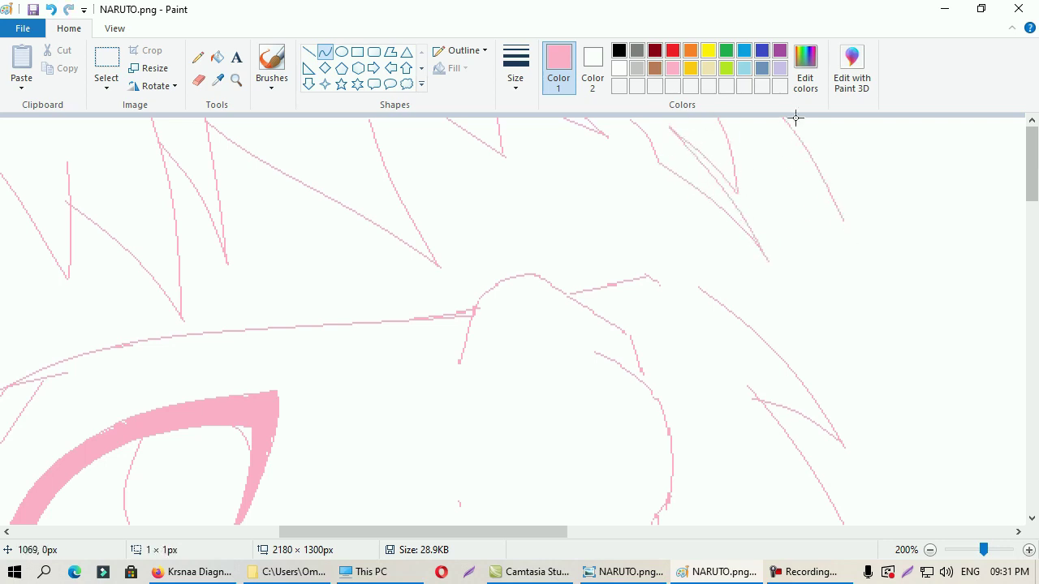
Draw the long flowing headband tails trailing away behind the head with sweeping curves.
{"action": "scroll", "coordinate": [825, 135], "scroll_direction": "down", "scroll_amount": 1, "text": "ctrl"}
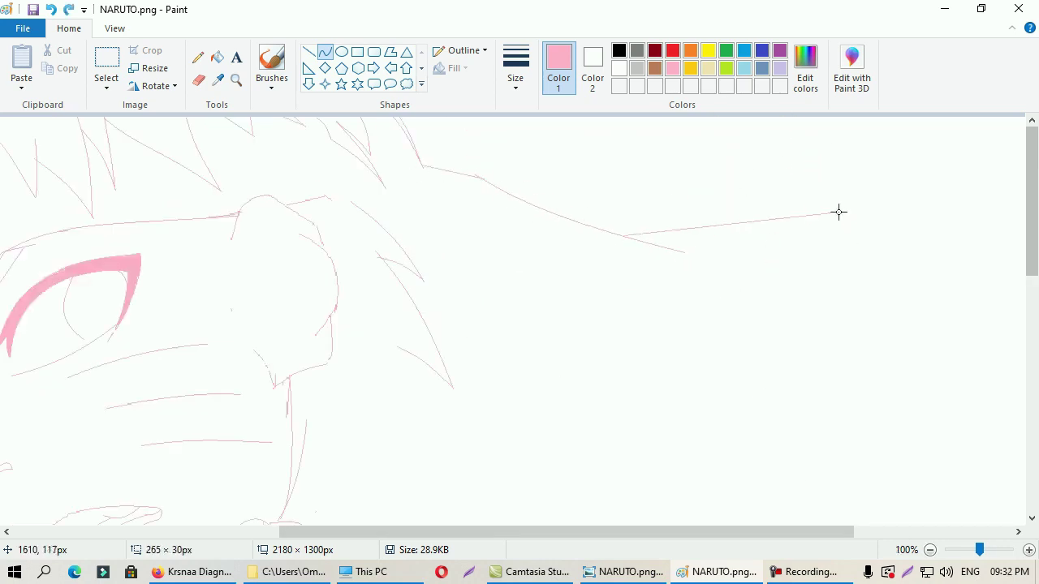
{"action": "scroll", "coordinate": [691, 409], "scroll_direction": "up", "scroll_amount": 1, "text": "ctrl"}
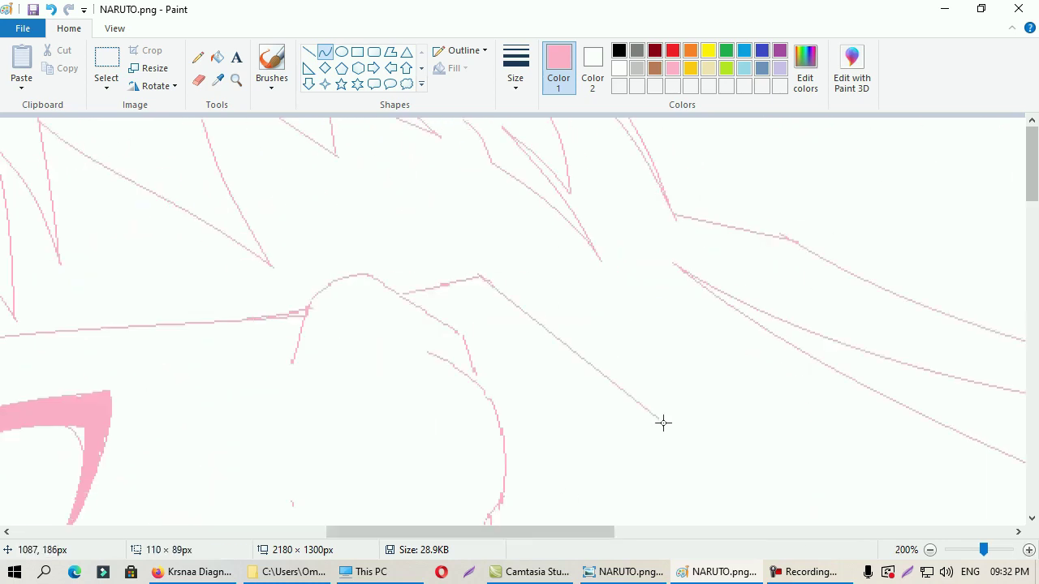
{"action": "scroll", "coordinate": [548, 303], "scroll_direction": "down", "scroll_amount": 1}
{"action": "scroll", "coordinate": [655, 372], "scroll_direction": "down", "scroll_amount": 1, "text": "ctrl"}
Draw a curved hair strand with a pointed tip running down from the headband behind the ear.
{"action": "left_click_drag", "start_coordinate": [279, 215], "coordinate": [321, 242]}
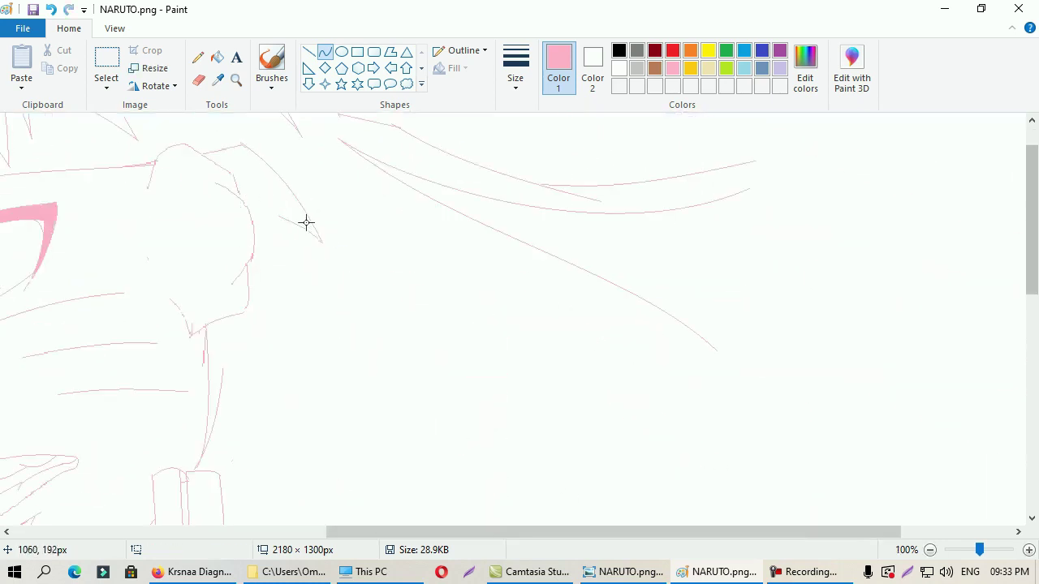
{"action": "left_click_drag", "start_coordinate": [276, 269], "coordinate": [364, 420]}
{"action": "key", "text": "ctrl+z"}
{"action": "key", "text": "ctrl+z"}
{"action": "key", "text": "ctrl+z"}
Draw the back neck line from below the ear down toward the collar.
{"action": "scroll", "coordinate": [547, 295], "scroll_direction": "down", "scroll_amount": 3}
{"action": "left_click_drag", "start_coordinate": [238, 211], "coordinate": [279, 360]}
{"action": "scroll", "coordinate": [284, 345], "scroll_direction": "up", "scroll_amount": 1}
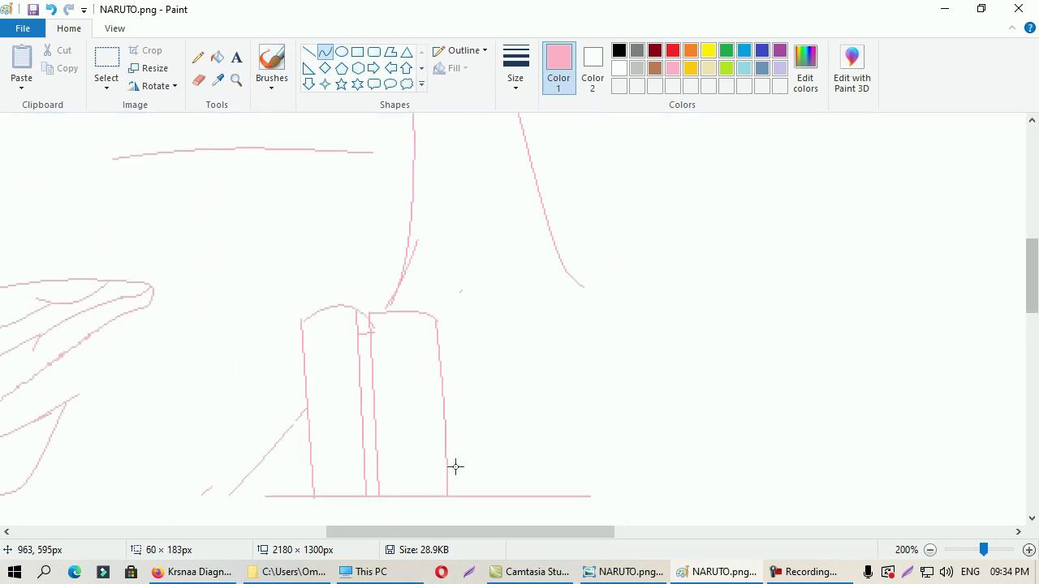
Clear the upright collar segments on the baseline, leaving only the first segment's outer edge.
{"action": "left_click_drag", "start_coordinate": [520, 310], "coordinate": [542, 496]}
{"action": "left_click_drag", "start_coordinate": [524, 327], "coordinate": [542, 325]}
{"action": "key", "text": "ctrl+z"}
{"action": "key", "text": "ctrl+z"}
{"action": "key", "text": "ctrl+z"}
{"action": "key", "text": "ctrl+z"}
{"action": "key", "text": "ctrl+z"}
{"action": "key", "text": "ctrl+z"}
{"action": "key", "text": "ctrl+z"}
{"action": "key", "text": "ctrl+z"}
{"action": "key", "text": "ctrl+z"}
{"action": "key", "text": "ctrl+z"}
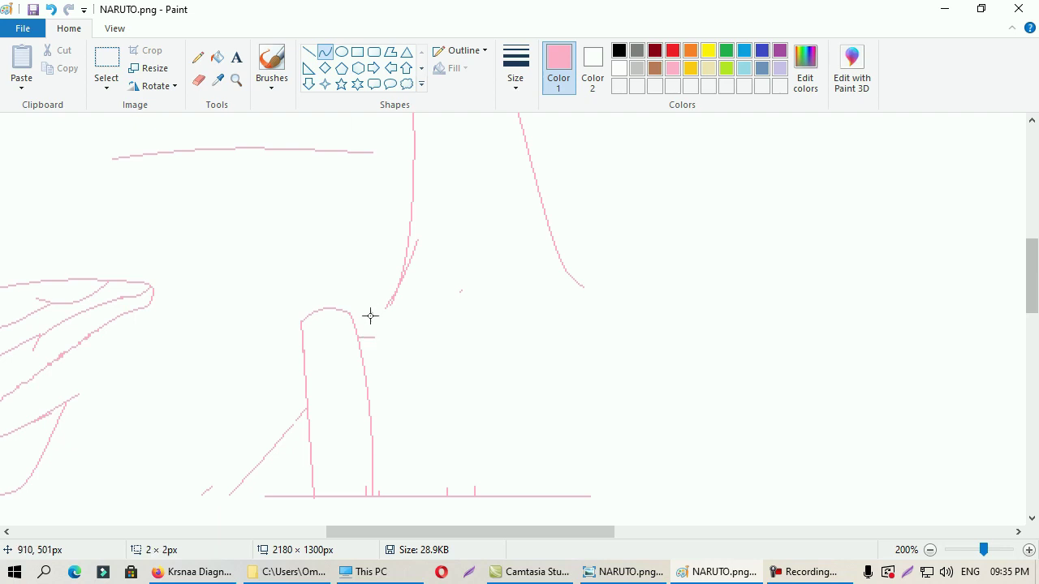
{"action": "key", "text": "ctrl+z"}
{"action": "key", "text": "ctrl+z"}
{"action": "key", "text": "ctrl+z"}
{"action": "key", "text": "ctrl+z"}
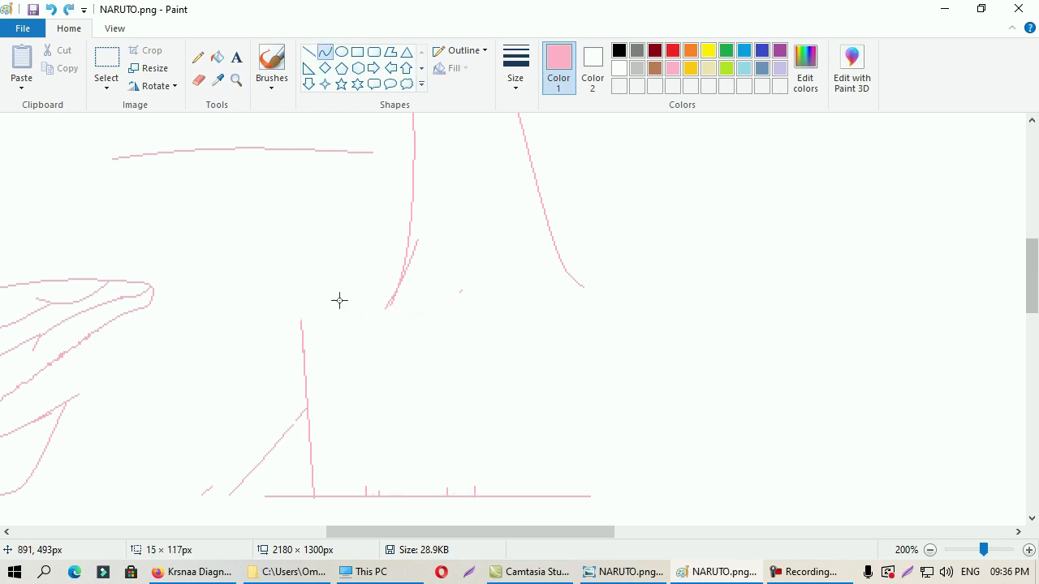
Redraw the first two collar segments as upright shapes with rounded tops and start the third beside them.
{"action": "key", "text": "ctrl+y"}
{"action": "left_click", "coordinate": [324, 51]}
{"action": "left_click_drag", "start_coordinate": [386, 307], "coordinate": [401, 491]}
{"action": "key", "text": "ctrl+y"}
{"action": "key", "text": "ctrl+z"}
{"action": "scroll", "coordinate": [527, 311], "scroll_direction": "up", "scroll_amount": 3}
{"action": "scroll", "coordinate": [527, 311], "scroll_direction": "down", "scroll_amount": 3}
{"action": "key", "text": "ctrl+y"}
{"action": "key", "text": "ctrl+y"}
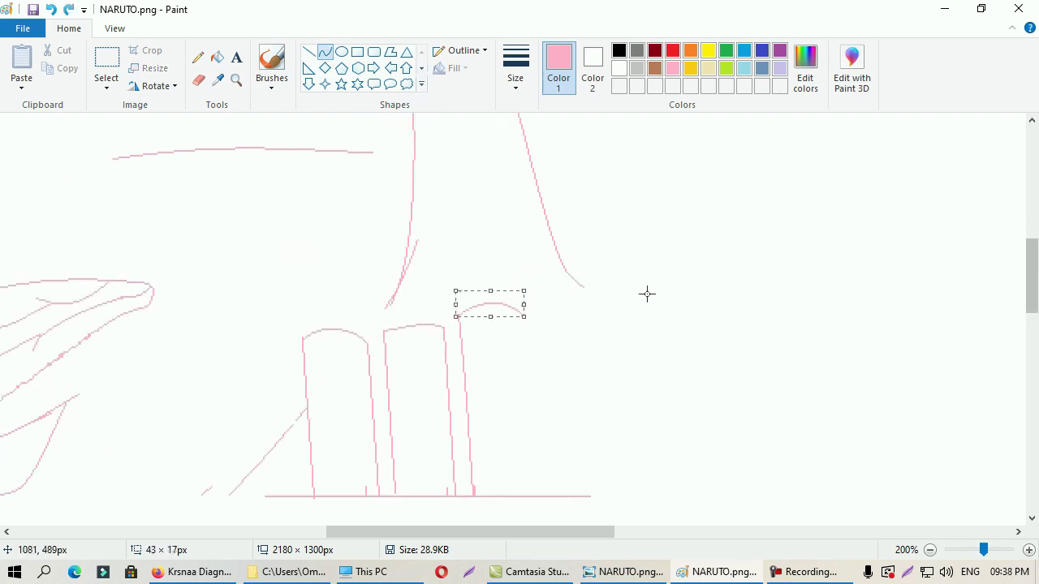
Complete the third and fourth rounded collar segments and draw the near edge of the fifth.
{"action": "key", "text": "ctrl+y"}
{"action": "key", "text": "ctrl+y"}
{"action": "key", "text": "ctrl+y"}
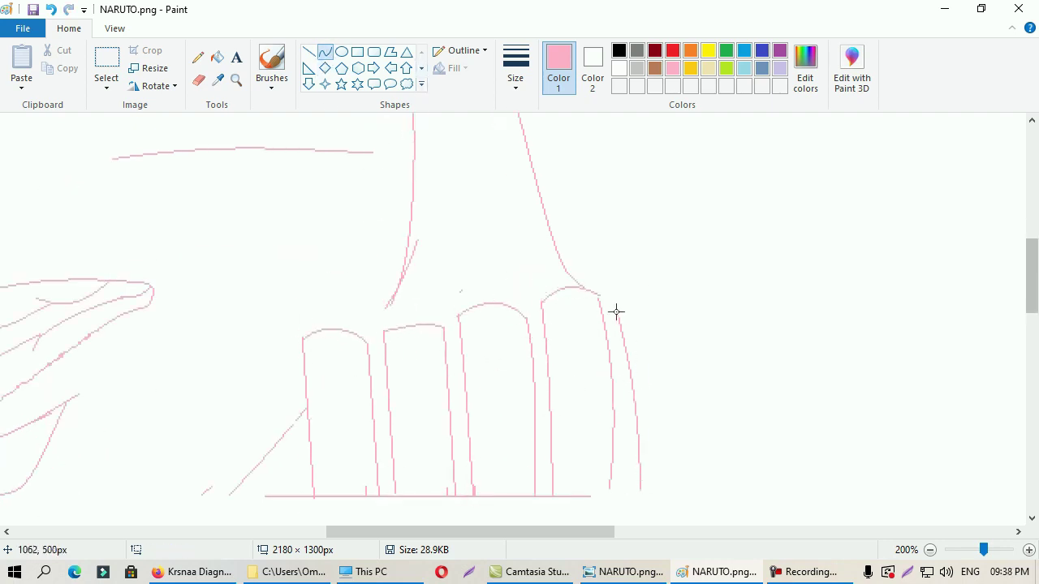
Round off the fifth collar segment and add short connecting lines between neighbouring segments.
{"action": "key", "text": "ctrl+y"}
{"action": "left_click_drag", "start_coordinate": [393, 354], "coordinate": [591, 316]}
{"action": "key", "text": "ctrl+z"}
{"action": "key", "text": "ctrl+z"}
{"action": "key", "text": "ctrl+z"}
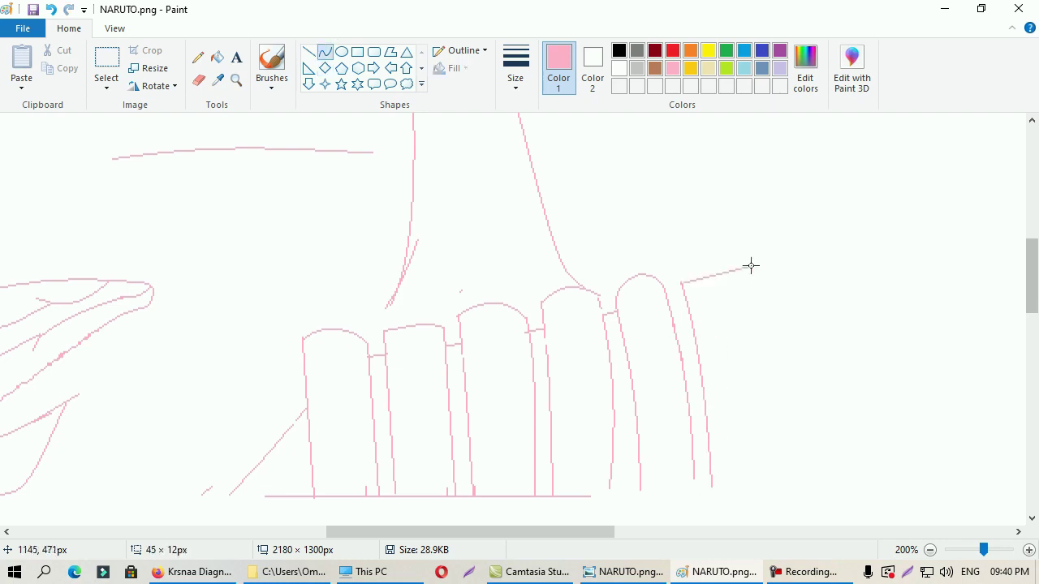
Draw the remaining collar segments and the collar's upper edge behind the neck.
{"action": "scroll", "coordinate": [772, 403], "scroll_direction": "up", "scroll_amount": 3}
{"action": "left_click_drag", "start_coordinate": [591, 273], "coordinate": [685, 483]}
{"action": "key", "text": "ctrl+z"}
{"action": "scroll", "coordinate": [654, 483], "scroll_direction": "down", "scroll_amount": 2}
{"action": "scroll", "coordinate": [578, 338], "scroll_direction": "up", "scroll_amount": 2}
{"action": "left_click_drag", "start_coordinate": [591, 260], "coordinate": [684, 488]}
{"action": "scroll", "coordinate": [605, 270], "scroll_direction": "down", "scroll_amount": 2}
{"action": "scroll", "coordinate": [606, 270], "scroll_direction": "up", "scroll_amount": 2}
{"action": "left_click_drag", "start_coordinate": [572, 283], "coordinate": [633, 479]}
{"action": "scroll", "coordinate": [868, 440], "scroll_direction": "down", "scroll_amount": 4}
{"action": "scroll", "coordinate": [481, 308], "scroll_direction": "right", "scroll_amount": 3}
{"action": "mouse_move", "coordinate": [560, 305]}
{"action": "left_mouse_down"}
{"action": "mouse_move", "coordinate": [666, 271]}
{"action": "mouse_move", "coordinate": [649, 487]}
{"action": "left_mouse_up"}
{"action": "left_click_drag", "start_coordinate": [654, 382], "coordinate": [664, 363]}
Draw layered pointed hair strands behind the neck, between the ear and the collar.
{"action": "left_click", "coordinate": [199, 80]}
{"action": "scroll", "coordinate": [475, 312], "scroll_direction": "up", "scroll_amount": 2}
{"action": "scroll", "coordinate": [685, 378], "scroll_direction": "down", "scroll_amount": 4}
{"action": "scroll", "coordinate": [680, 397], "scroll_direction": "up", "scroll_amount": 10}
{"action": "scroll", "coordinate": [679, 397], "scroll_direction": "left", "scroll_amount": 5}
{"action": "scroll", "coordinate": [666, 341], "scroll_direction": "down", "scroll_amount": 4}
{"action": "key", "text": "ctrl+z"}
{"action": "scroll", "coordinate": [715, 260], "scroll_direction": "up", "scroll_amount": 3}
{"action": "scroll", "coordinate": [812, 309], "scroll_direction": "down", "scroll_amount": 3}
{"action": "left_click_drag", "start_coordinate": [700, 130], "coordinate": [812, 438]}
{"action": "scroll", "coordinate": [900, 334], "scroll_direction": "down", "scroll_amount": 1}
{"action": "left_click_drag", "start_coordinate": [374, 379], "coordinate": [427, 428]}
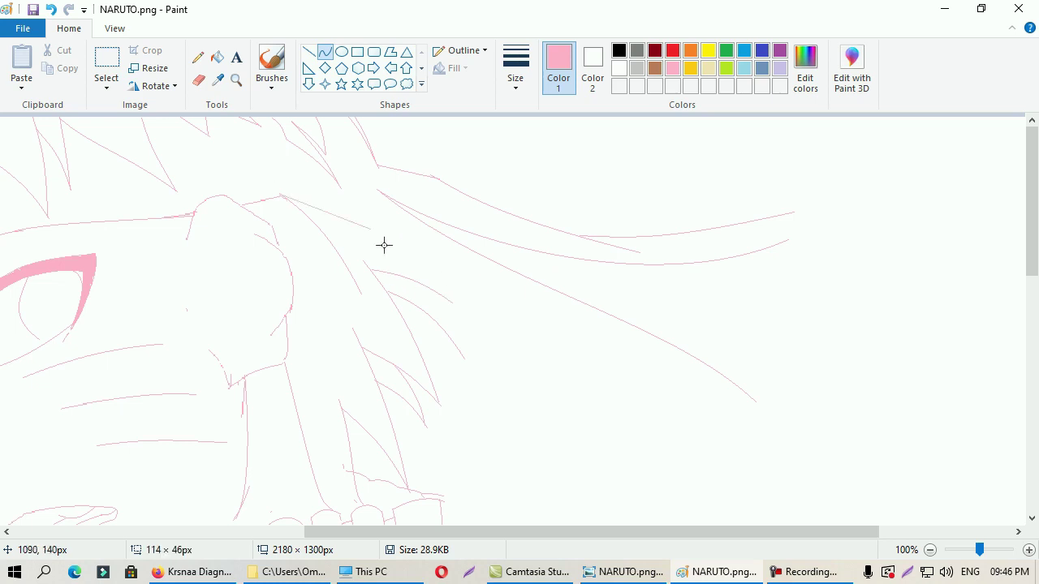
Replace the upper strands behind the ear with a long outer hair curve ending in a pointed tip.
{"action": "scroll", "coordinate": [274, 191], "scroll_direction": "left", "scroll_amount": 4}
{"action": "scroll", "coordinate": [569, 471], "scroll_direction": "down", "scroll_amount": 2}
{"action": "scroll", "coordinate": [668, 270], "scroll_direction": "up", "scroll_amount": 2}
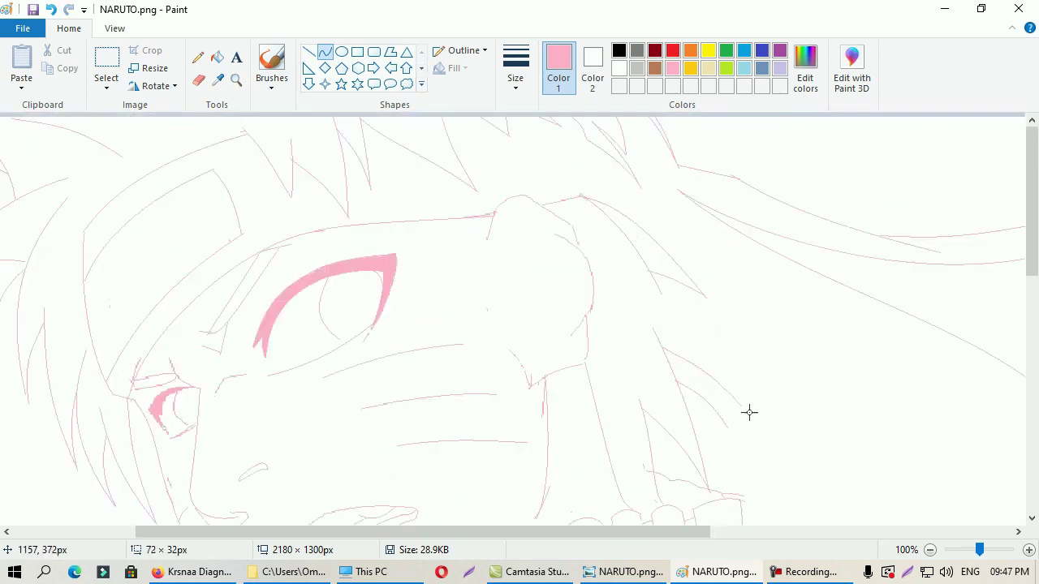
Redraw the layered pointed hair tips along the outer edge of the back hair down to the collar.
{"action": "key", "text": "ctrl+z"}
{"action": "key", "text": "ctrl+z"}
{"action": "key", "text": "ctrl+y"}
{"action": "scroll", "coordinate": [1025, 535], "scroll_direction": "up", "scroll_amount": 1, "text": "ctrl"}
{"action": "scroll", "coordinate": [849, 415], "scroll_direction": "up", "scroll_amount": 3}
{"action": "key", "text": "ctrl+y"}
{"action": "scroll", "coordinate": [617, 336], "scroll_direction": "up", "scroll_amount": 2}
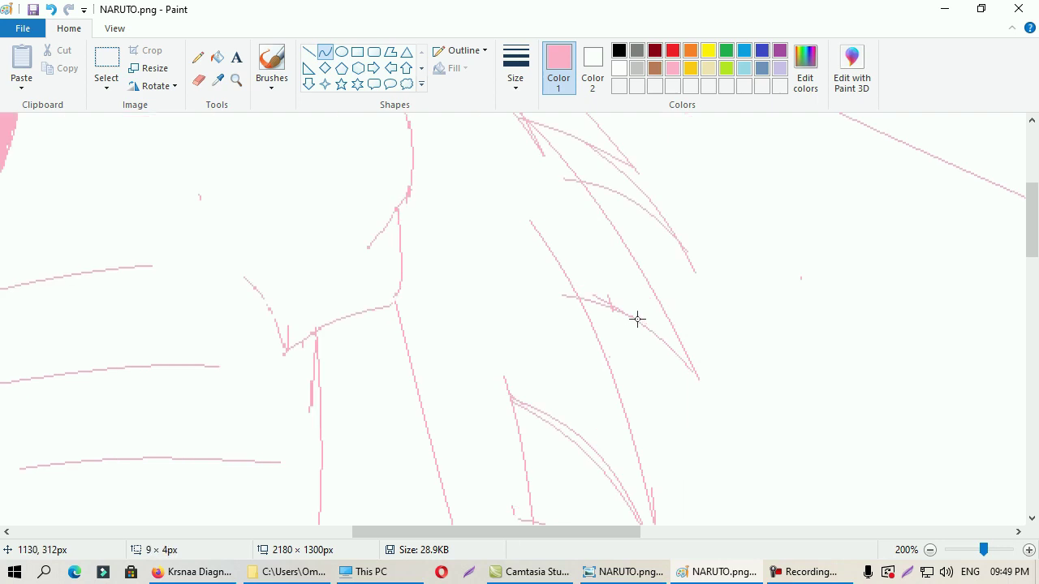
{"action": "left_click", "coordinate": [772, 363]}
{"action": "scroll", "coordinate": [621, 213], "scroll_direction": "down", "scroll_amount": 3}
{"action": "scroll", "coordinate": [690, 357], "scroll_direction": "down", "scroll_amount": 1, "text": "ctrl"}
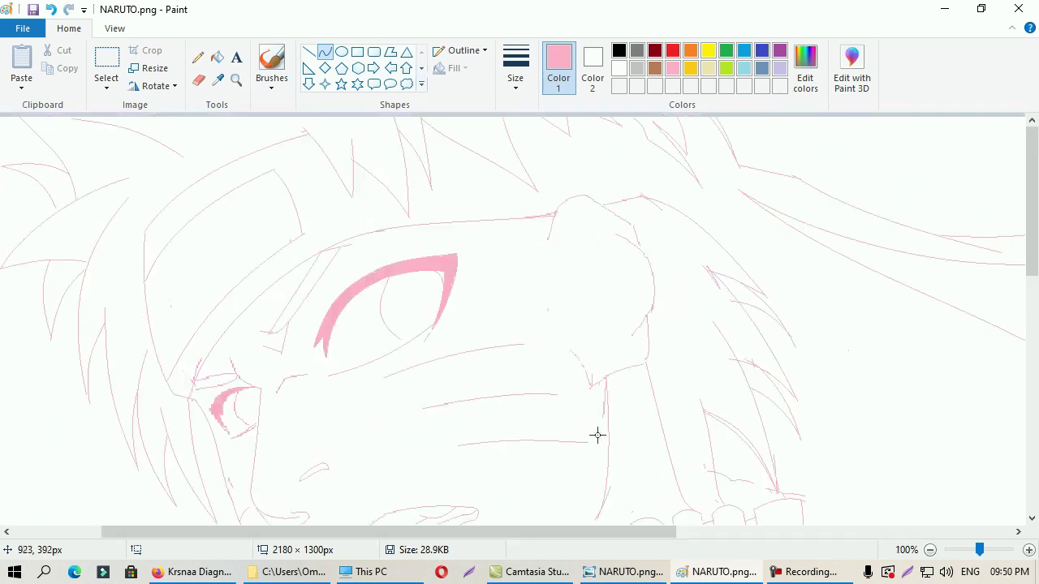
Redraw the headband's long trailing ribbon curves extending from behind the head.
{"action": "scroll", "coordinate": [714, 424], "scroll_direction": "up", "scroll_amount": 1, "text": "ctrl"}
{"action": "left_click_drag", "start_coordinate": [262, 547], "coordinate": [536, 545]}
{"action": "scroll", "coordinate": [374, 309], "scroll_direction": "up", "scroll_amount": 5}
{"action": "key", "text": "ctrl+z"}
{"action": "scroll", "coordinate": [663, 220], "scroll_direction": "down", "scroll_amount": 1, "text": "ctrl"}
{"action": "scroll", "coordinate": [324, 277], "scroll_direction": "up", "scroll_amount": 1, "text": "ctrl"}
{"action": "left_click_drag", "start_coordinate": [536, 221], "coordinate": [971, 273]}
{"action": "left_click_drag", "start_coordinate": [719, 274], "coordinate": [452, 249]}
{"action": "scroll", "coordinate": [533, 381], "scroll_direction": "down", "scroll_amount": 3}
{"action": "left_click_drag", "start_coordinate": [465, 155], "coordinate": [1026, 403]}
{"action": "scroll", "coordinate": [817, 238], "scroll_direction": "down", "scroll_amount": 1, "text": "ctrl"}
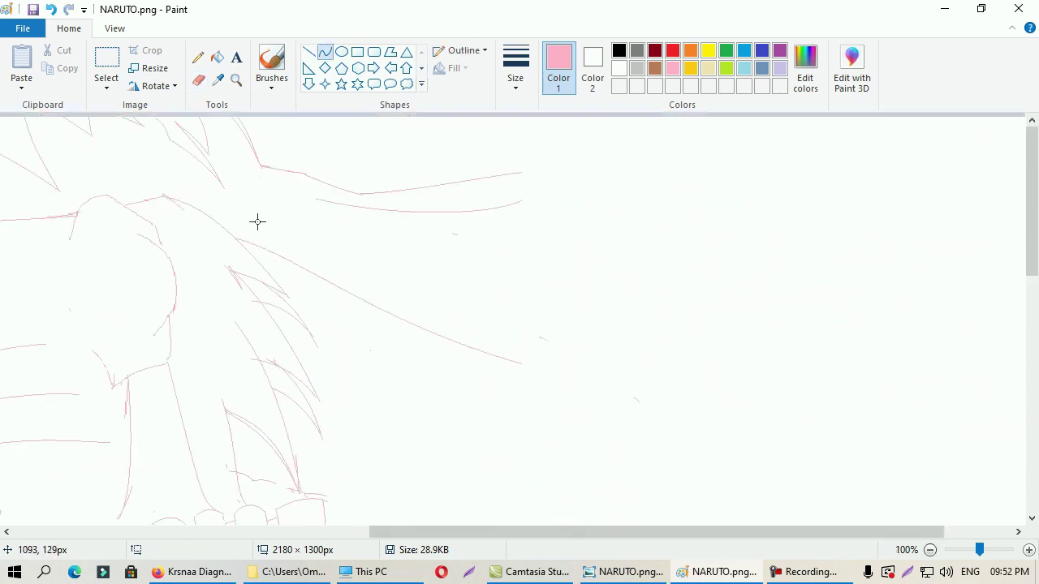
Narrow the canvas to 1416 px wide and extend the headband ribbon curves to its edge.
{"action": "scroll", "coordinate": [375, 144], "scroll_direction": "down", "scroll_amount": 1, "text": "ctrl"}
{"action": "left_click_drag", "start_coordinate": [887, 350], "coordinate": [577, 349]}
{"action": "scroll", "coordinate": [578, 350], "scroll_direction": "up", "scroll_amount": 1, "text": "ctrl"}
{"action": "key", "text": "ctrl+z"}
{"action": "left_click_drag", "start_coordinate": [758, 217], "coordinate": [1020, 222]}
Redraw the hair strands between the large eye and the ear, with a long curve descending from the headband.
{"action": "scroll", "coordinate": [552, 230], "scroll_direction": "up", "scroll_amount": 1, "text": "ctrl"}
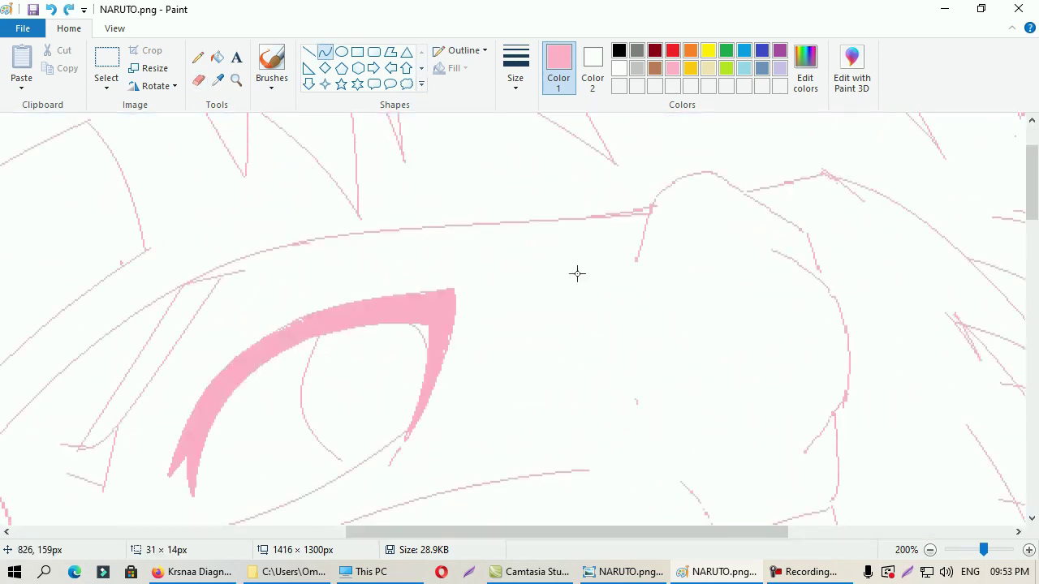
{"action": "left_click_drag", "start_coordinate": [595, 318], "coordinate": [619, 349]}
{"action": "scroll", "coordinate": [619, 349], "scroll_direction": "down", "scroll_amount": 2}
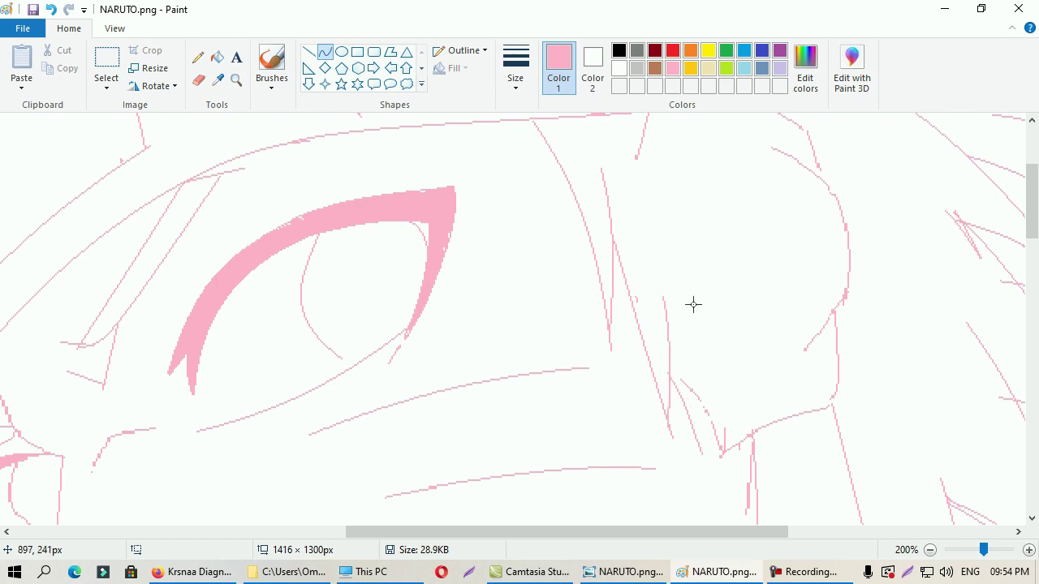
{"action": "scroll", "coordinate": [693, 305], "scroll_direction": "up", "scroll_amount": 2}
{"action": "key", "text": "ctrl+z"}
{"action": "scroll", "coordinate": [639, 268], "scroll_direction": "down", "scroll_amount": 2}
{"action": "left_click_drag", "start_coordinate": [647, 194], "coordinate": [599, 360]}
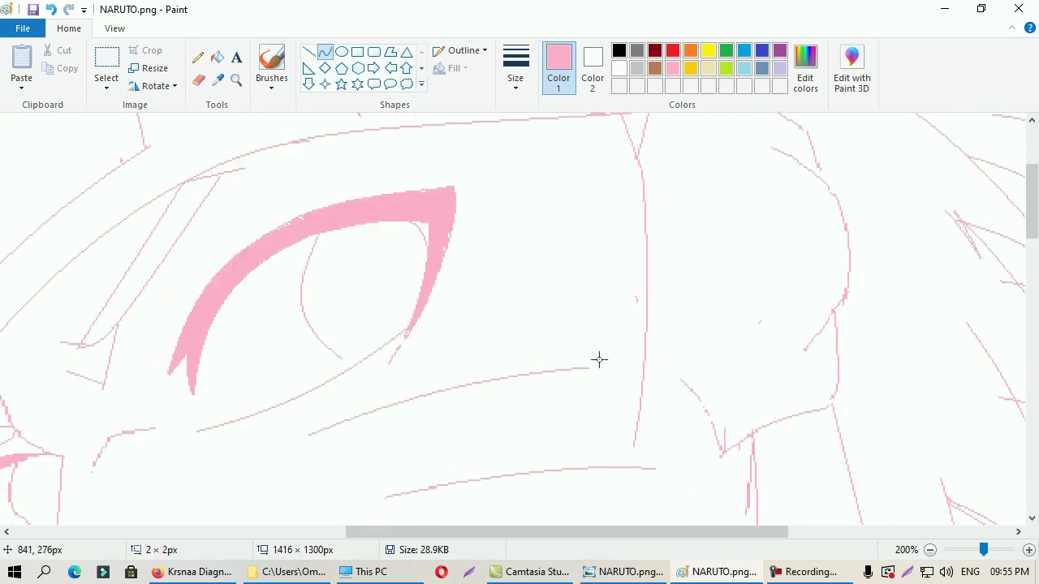
Shorten the canvas to 655 px high, cropping the empty area below the collar.
{"action": "scroll", "coordinate": [811, 489], "scroll_direction": "down", "scroll_amount": 2, "text": "ctrl"}
{"action": "left_click_drag", "start_coordinate": [290, 528], "coordinate": [292, 372]}
{"action": "scroll", "coordinate": [684, 449], "scroll_direction": "up", "scroll_amount": 1, "text": "ctrl"}
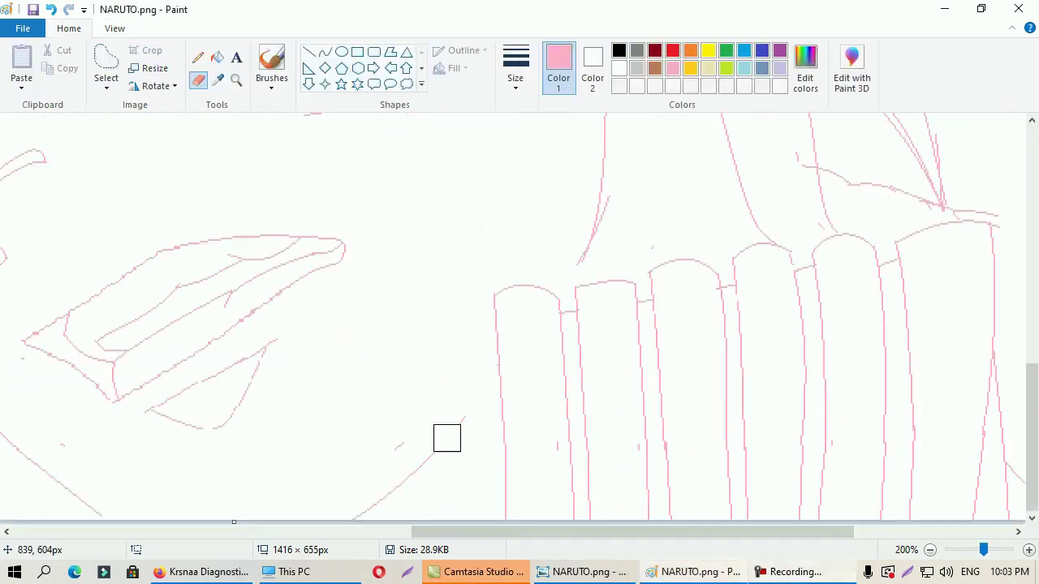
Redraw the neck's front line with a branching inner line and a filled shadow below the ear.
{"action": "scroll", "coordinate": [611, 372], "scroll_direction": "down", "scroll_amount": 1, "text": "ctrl"}
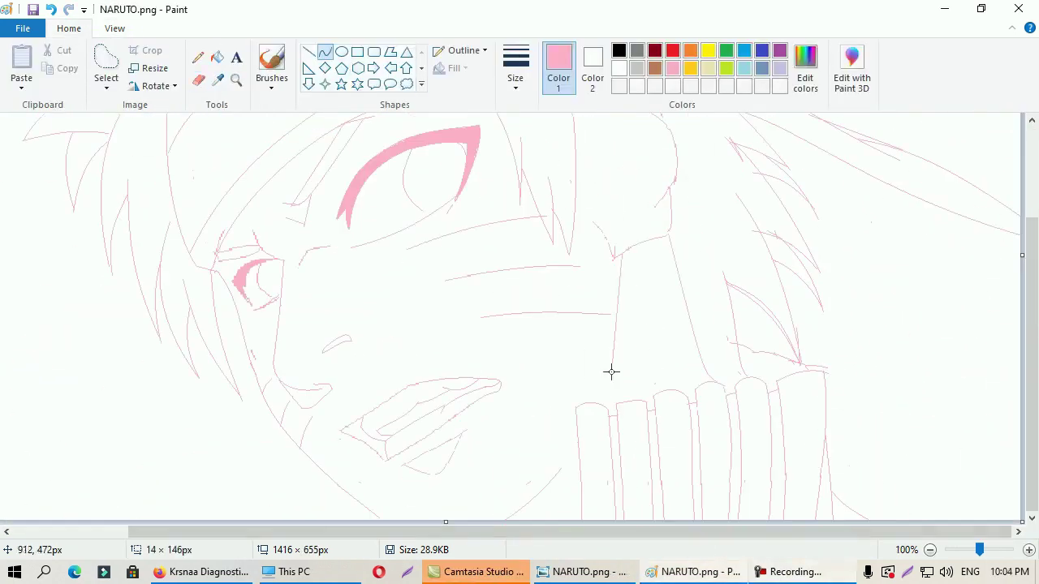
{"action": "scroll", "coordinate": [738, 443], "scroll_direction": "up", "scroll_amount": 1, "text": "ctrl"}
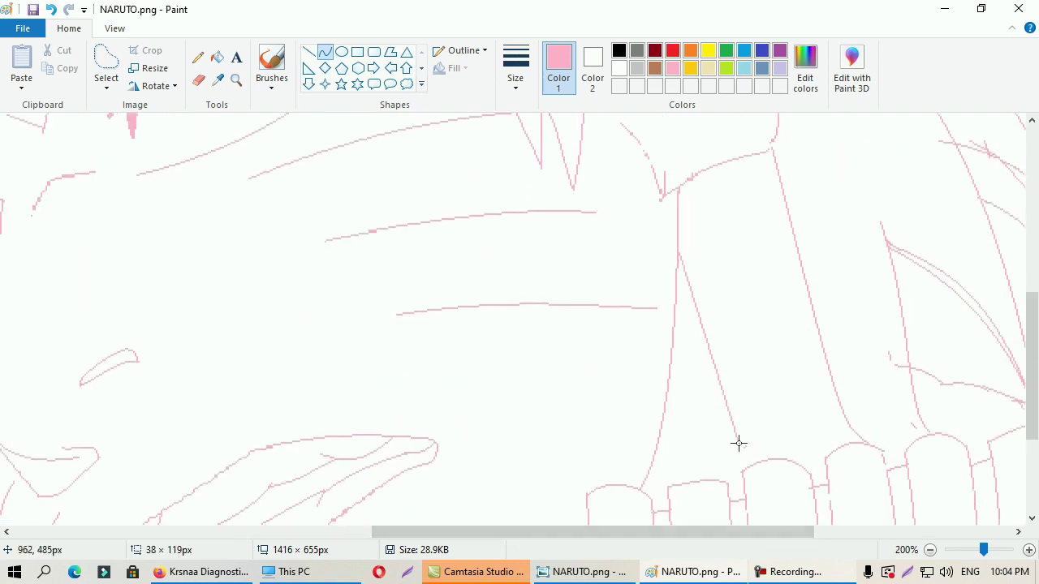
{"action": "left_click_drag", "start_coordinate": [672, 362], "coordinate": [682, 268]}
{"action": "scroll", "coordinate": [587, 314], "scroll_direction": "down", "scroll_amount": 3}
{"action": "scroll", "coordinate": [528, 520], "scroll_direction": "right", "scroll_amount": 3}
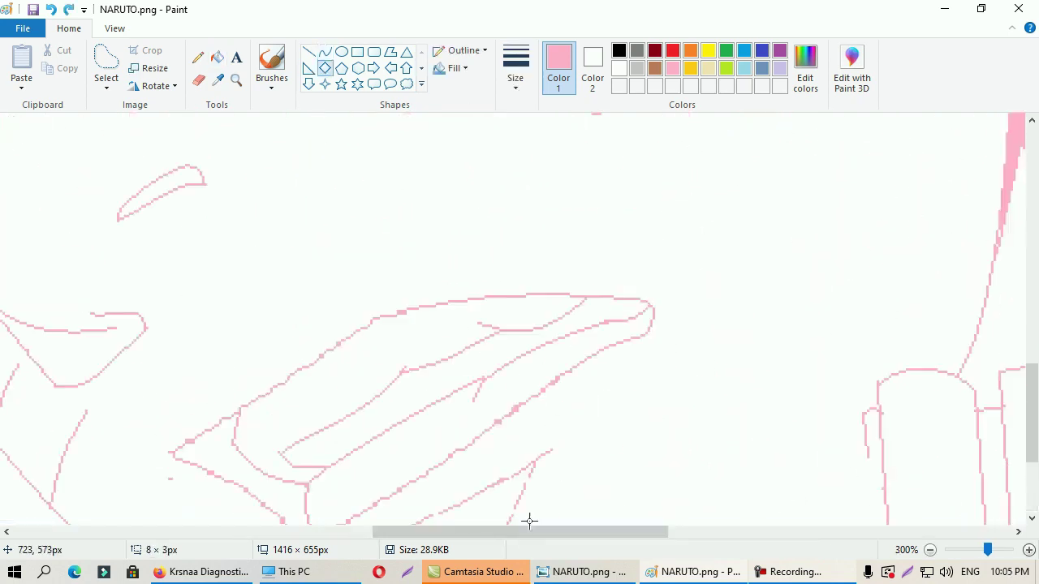
{"action": "scroll", "coordinate": [535, 290], "scroll_direction": "up", "scroll_amount": 1, "text": "ctrl"}
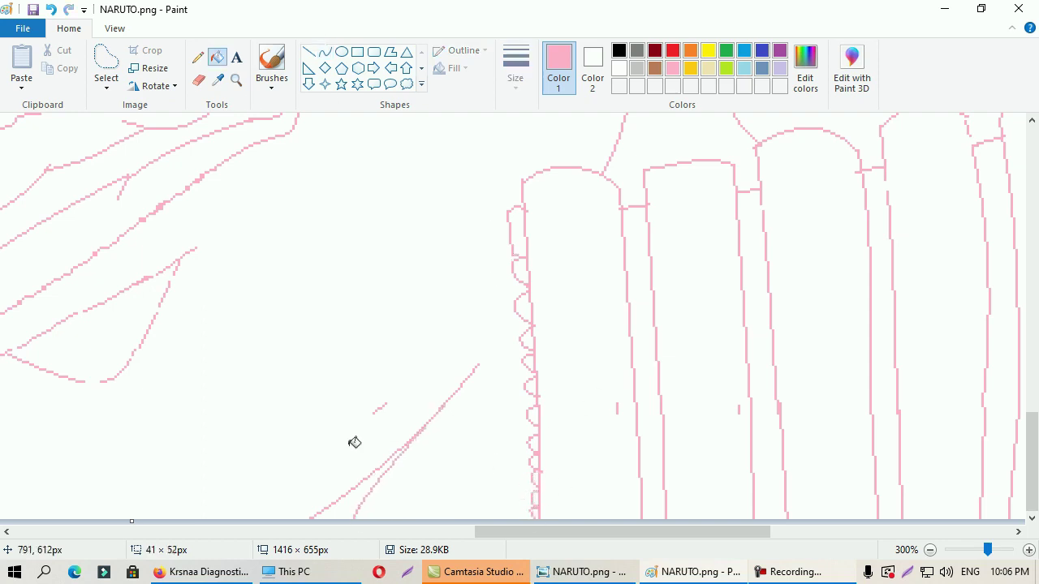
Draw the leaf-shaped emblem with its inner spiral on the headband plate.
{"action": "scroll", "coordinate": [576, 330], "scroll_direction": "down", "scroll_amount": 1, "text": "ctrl"}
{"action": "left_click", "coordinate": [1028, 550]}
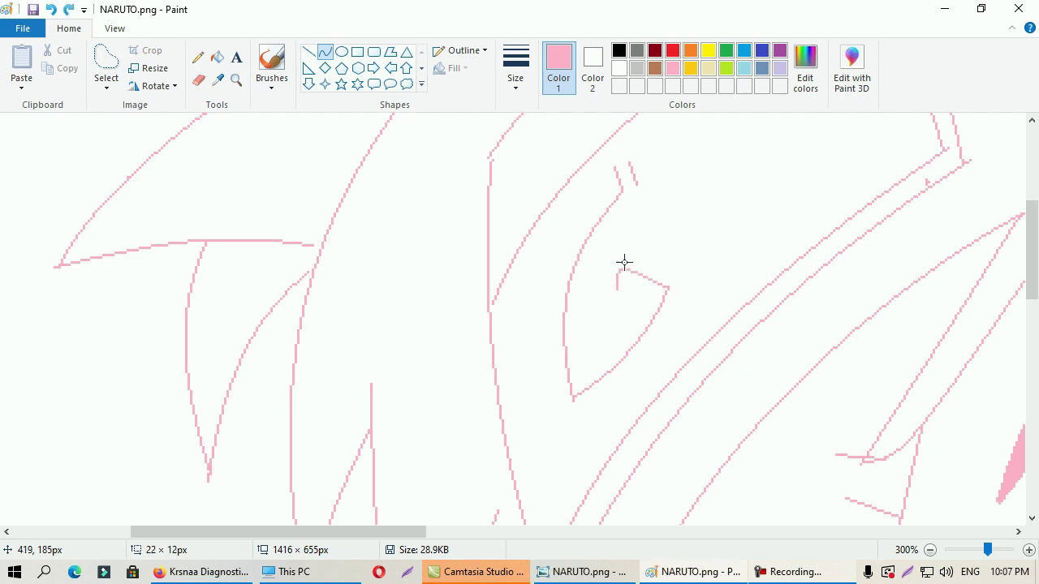
{"action": "left_click_drag", "start_coordinate": [628, 266], "coordinate": [732, 281]}
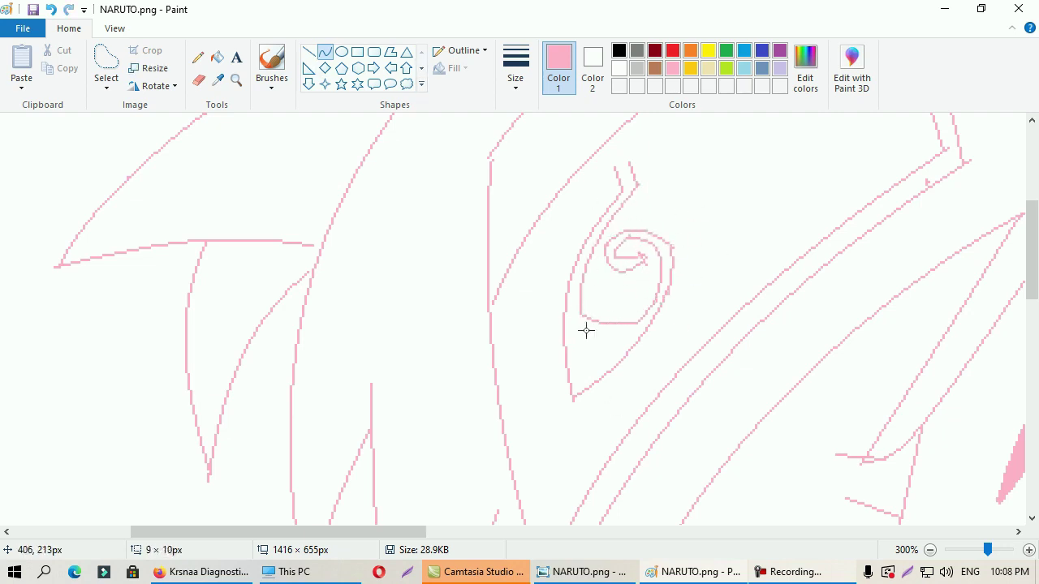
{"action": "left_click", "coordinate": [107, 63]}
{"action": "scroll", "coordinate": [911, 364], "scroll_direction": "up", "scroll_amount": 3}
{"action": "scroll", "coordinate": [731, 324], "scroll_direction": "down", "scroll_amount": 2}
{"action": "mouse_move", "coordinate": [639, 242]}
{"action": "left_mouse_down"}
{"action": "mouse_move", "coordinate": [539, 410]}
{"action": "mouse_move", "coordinate": [707, 470]}
{"action": "left_mouse_up"}
{"action": "scroll", "coordinate": [707, 471], "scroll_direction": "down", "scroll_amount": 2}
{"action": "scroll", "coordinate": [801, 525], "scroll_direction": "up", "scroll_amount": 2}
{"action": "scroll", "coordinate": [693, 457], "scroll_direction": "down", "scroll_amount": 3}
{"action": "key", "text": "ctrl+z"}
Trace the large eye's lash, iris and lower lid in black, along with the hair strand beside it.
{"action": "left_click", "coordinate": [1029, 550]}
{"action": "mouse_move", "coordinate": [494, 444]}
{"action": "left_mouse_down"}
{"action": "mouse_move", "coordinate": [712, 278]}
{"action": "mouse_move", "coordinate": [494, 446]}
{"action": "left_mouse_up"}
{"action": "scroll", "coordinate": [494, 445], "scroll_direction": "up", "scroll_amount": 2}
{"action": "left_click_drag", "start_coordinate": [298, 355], "coordinate": [455, 197]}
{"action": "left_click_drag", "start_coordinate": [679, 248], "coordinate": [631, 436]}
{"action": "scroll", "coordinate": [346, 466], "scroll_direction": "down", "scroll_amount": 2}
{"action": "left_click_drag", "start_coordinate": [336, 459], "coordinate": [649, 301]}
{"action": "left_click_drag", "start_coordinate": [515, 167], "coordinate": [489, 268]}
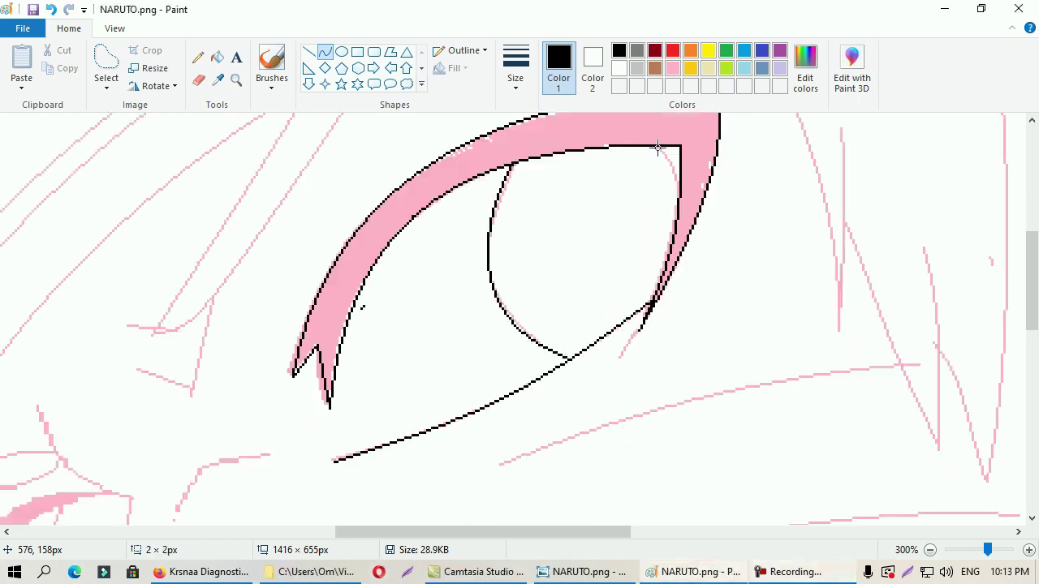
{"action": "scroll", "coordinate": [716, 248], "scroll_direction": "up", "scroll_amount": 2}
{"action": "left_click_drag", "start_coordinate": [742, 111], "coordinate": [839, 428]}
Trace the small far eye in black, including its lash, iris, lower lid and the crease lines above it.
{"action": "scroll", "coordinate": [821, 246], "scroll_direction": "down", "scroll_amount": 3}
{"action": "left_click_drag", "start_coordinate": [742, 366], "coordinate": [831, 295]}
{"action": "left_click_drag", "start_coordinate": [779, 324], "coordinate": [755, 300]}
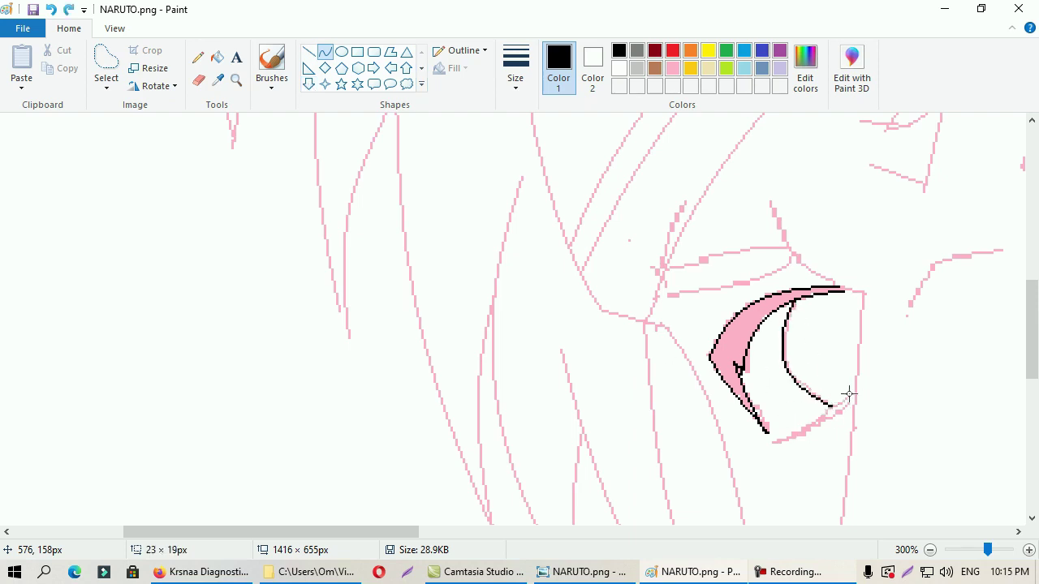
{"action": "scroll", "coordinate": [844, 414], "scroll_direction": "down", "scroll_amount": 2}
{"action": "scroll", "coordinate": [809, 355], "scroll_direction": "up", "scroll_amount": 2}
{"action": "scroll", "coordinate": [809, 355], "scroll_direction": "right", "scroll_amount": 5}
{"action": "left_click_drag", "start_coordinate": [485, 249], "coordinate": [363, 269]}
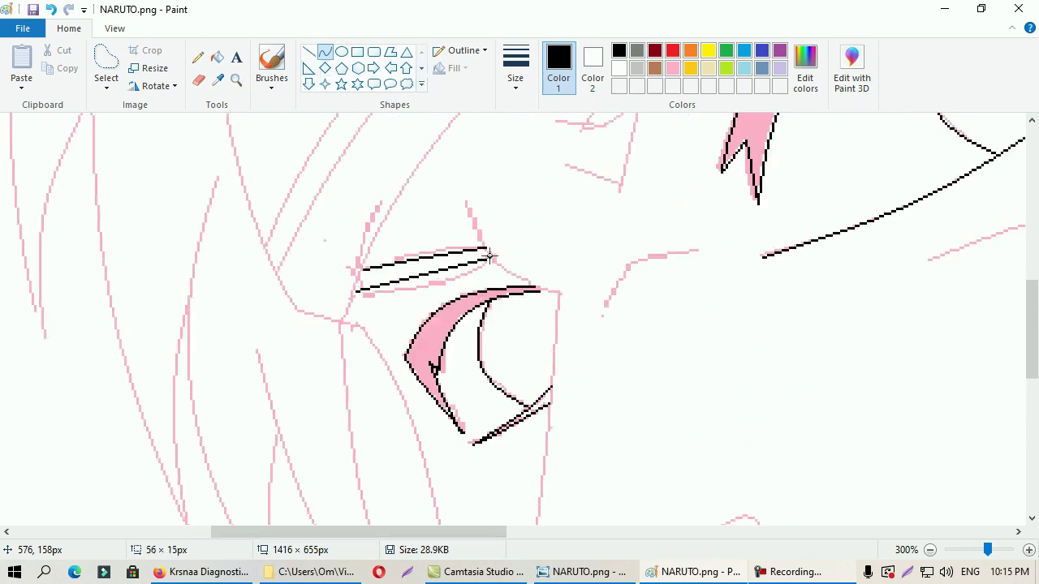
Trace the eyebrow's slanted lines and the headband's lower edge above the large eye in black.
{"action": "scroll", "coordinate": [408, 268], "scroll_direction": "up", "scroll_amount": 2}
{"action": "scroll", "coordinate": [614, 271], "scroll_direction": "up", "scroll_amount": 3}
{"action": "left_click_drag", "start_coordinate": [735, 191], "coordinate": [588, 428]}
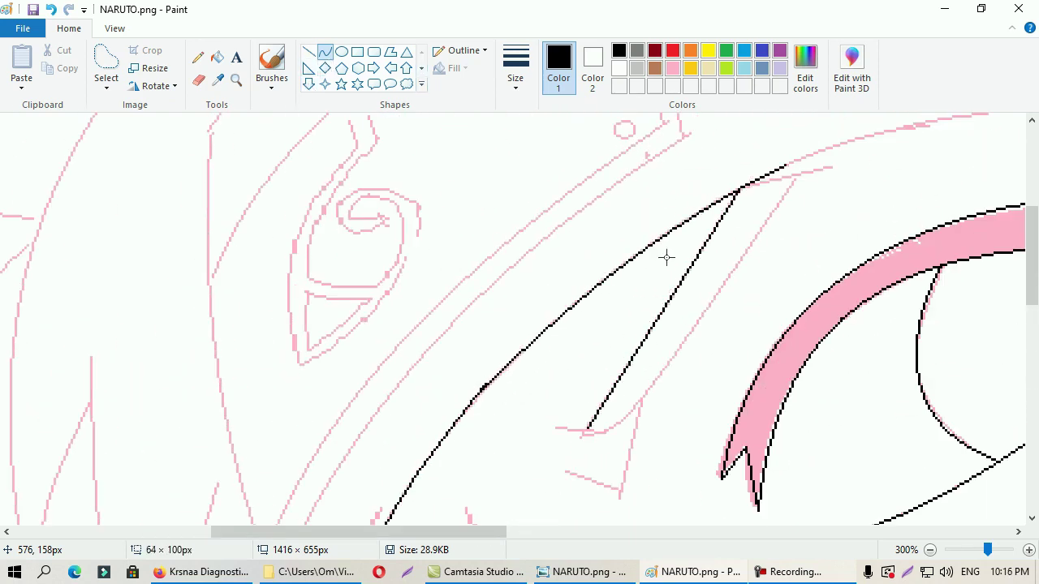
{"action": "left_click_drag", "start_coordinate": [790, 166], "coordinate": [614, 441]}
{"action": "scroll", "coordinate": [609, 426], "scroll_direction": "right", "scroll_amount": 6}
{"action": "scroll", "coordinate": [609, 426], "scroll_direction": "up", "scroll_amount": 1}
{"action": "left_click_drag", "start_coordinate": [877, 195], "coordinate": [394, 264]}
Trace the pointed hair strands between the large eye and the ear in black.
{"action": "scroll", "coordinate": [509, 202], "scroll_direction": "right", "scroll_amount": 7}
{"action": "scroll", "coordinate": [547, 195], "scroll_direction": "down", "scroll_amount": 3}
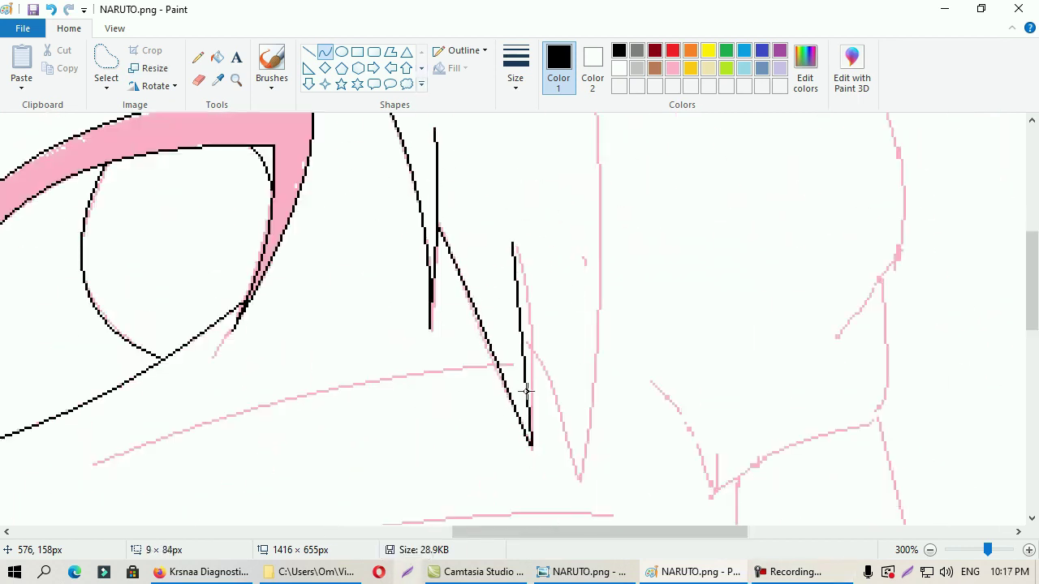
{"action": "scroll", "coordinate": [526, 392], "scroll_direction": "up", "scroll_amount": 3}
{"action": "scroll", "coordinate": [600, 394], "scroll_direction": "down", "scroll_amount": 2}
{"action": "left_click_drag", "start_coordinate": [586, 239], "coordinate": [607, 520]}
Trace the neck's front line, the jawline and the far cheek contour in black.
{"action": "scroll", "coordinate": [601, 395], "scroll_direction": "down", "scroll_amount": 4}
{"action": "left_click_drag", "start_coordinate": [737, 113], "coordinate": [677, 522]}
{"action": "scroll", "coordinate": [677, 487], "scroll_direction": "down", "scroll_amount": 5}
{"action": "left_click_drag", "start_coordinate": [558, 363], "coordinate": [385, 520]}
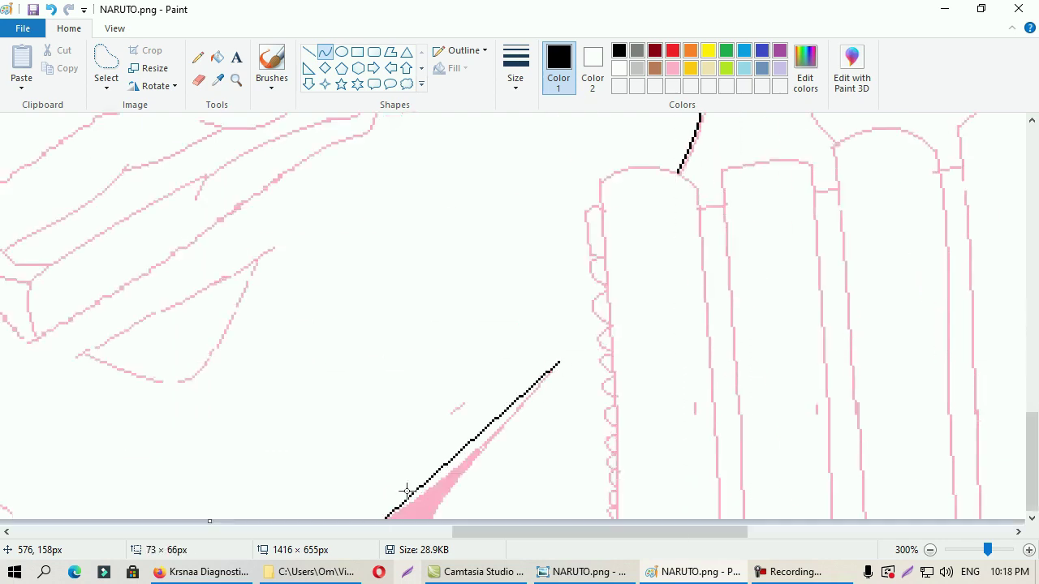
{"action": "scroll", "coordinate": [428, 417], "scroll_direction": "down", "scroll_amount": 1}
{"action": "mouse_move", "coordinate": [129, 118]}
{"action": "left_mouse_down"}
{"action": "mouse_move", "coordinate": [220, 341]}
{"action": "mouse_move", "coordinate": [195, 348]}
{"action": "mouse_move", "coordinate": [174, 185]}
{"action": "mouse_move", "coordinate": [220, 403]}
{"action": "left_mouse_up"}
Trace the brow and nose bridge beside the small eye and the hanging hair strands along the far cheek in black.
{"action": "scroll", "coordinate": [220, 404], "scroll_direction": "down", "scroll_amount": 2}
{"action": "scroll", "coordinate": [596, 403], "scroll_direction": "up", "scroll_amount": 2}
{"action": "scroll", "coordinate": [363, 241], "scroll_direction": "up", "scroll_amount": 3}
{"action": "scroll", "coordinate": [363, 242], "scroll_direction": "left", "scroll_amount": 3}
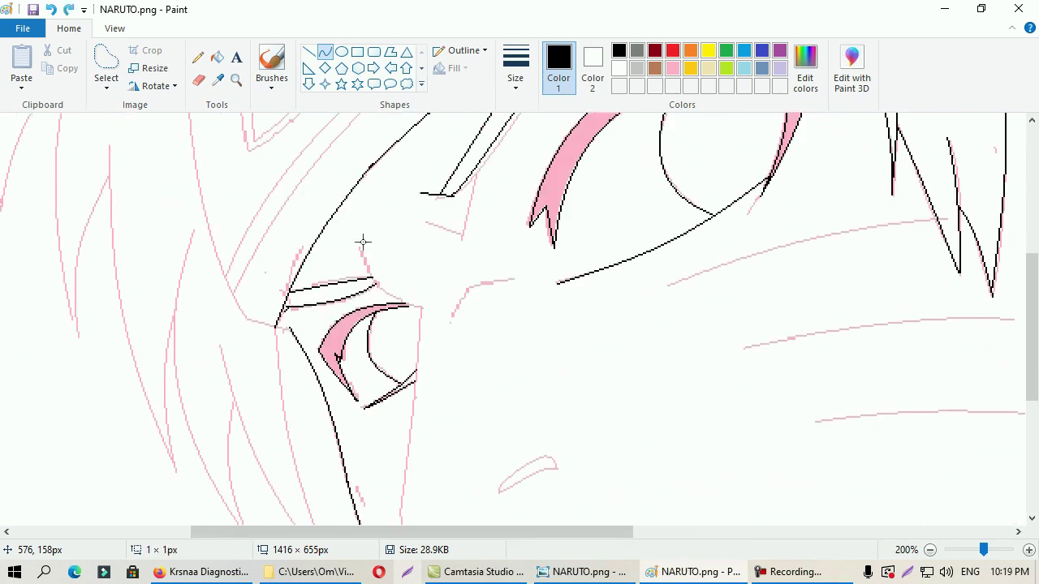
{"action": "left_click_drag", "start_coordinate": [363, 241], "coordinate": [408, 304]}
{"action": "scroll", "coordinate": [407, 305], "scroll_direction": "down", "scroll_amount": 2}
{"action": "left_click_drag", "start_coordinate": [417, 204], "coordinate": [409, 443]}
{"action": "left_click_drag", "start_coordinate": [276, 219], "coordinate": [336, 481]}
{"action": "left_click_drag", "start_coordinate": [217, 237], "coordinate": [251, 437]}
Trace the headband's upper edge and the borders of its metal plate in black.
{"action": "scroll", "coordinate": [468, 359], "scroll_direction": "up", "scroll_amount": 8}
{"action": "left_click_drag", "start_coordinate": [186, 343], "coordinate": [515, 151]}
{"action": "left_click_drag", "start_coordinate": [341, 243], "coordinate": [232, 224]}
{"action": "left_click", "coordinate": [232, 225]}
{"action": "scroll", "coordinate": [232, 225], "scroll_direction": "down", "scroll_amount": 2}
{"action": "scroll", "coordinate": [232, 225], "scroll_direction": "up", "scroll_amount": 2}
{"action": "mouse_move", "coordinate": [189, 343]}
{"action": "left_mouse_down"}
{"action": "mouse_move", "coordinate": [426, 130]}
{"action": "mouse_move", "coordinate": [352, 265]}
{"action": "left_mouse_up"}
{"action": "scroll", "coordinate": [353, 265], "scroll_direction": "down", "scroll_amount": 2}
{"action": "scroll", "coordinate": [352, 265], "scroll_direction": "up", "scroll_amount": 2}
{"action": "mouse_move", "coordinate": [445, 122]}
{"action": "left_mouse_down"}
{"action": "mouse_move", "coordinate": [503, 246]}
{"action": "mouse_move", "coordinate": [455, 203]}
{"action": "left_mouse_up"}
Trace the pointed hair spikes hanging over the headband at the forehead in black.
{"action": "scroll", "coordinate": [503, 246], "scroll_direction": "up", "scroll_amount": 2}
{"action": "left_click_drag", "start_coordinate": [601, 280], "coordinate": [605, 229]}
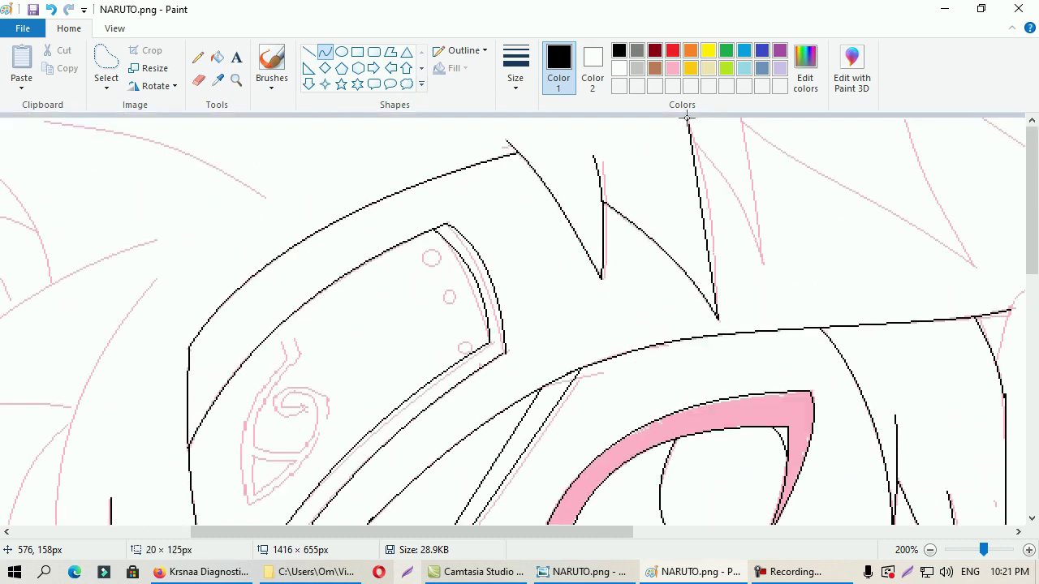
{"action": "left_click_drag", "start_coordinate": [924, 236], "coordinate": [950, 146]}
Trace the outer hair spikes on the far side of the head beside the headband in black.
{"action": "scroll", "coordinate": [647, 382], "scroll_direction": "down", "scroll_amount": 10}
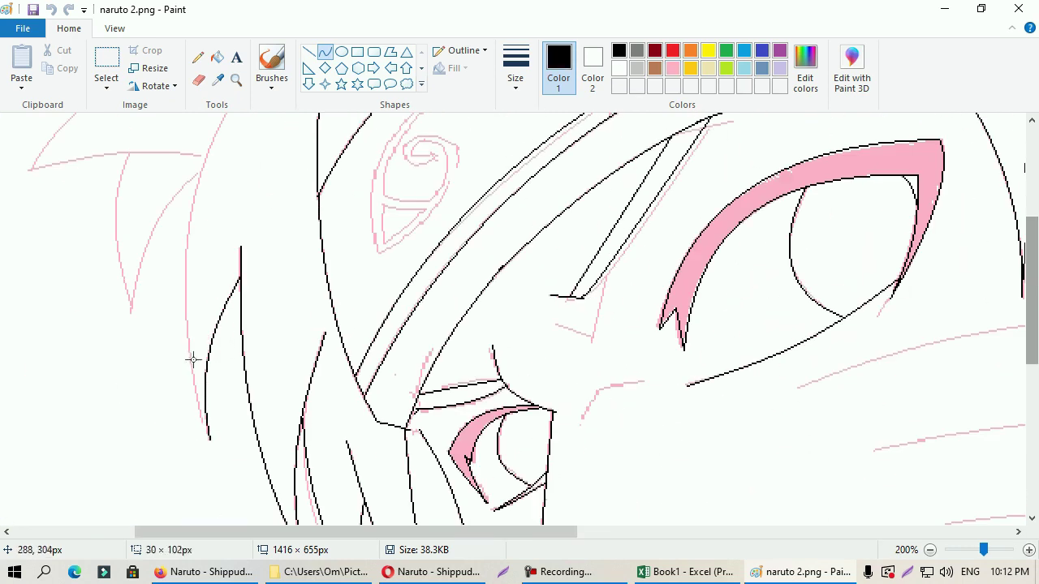
{"action": "scroll", "coordinate": [191, 341], "scroll_direction": "up", "scroll_amount": 1}
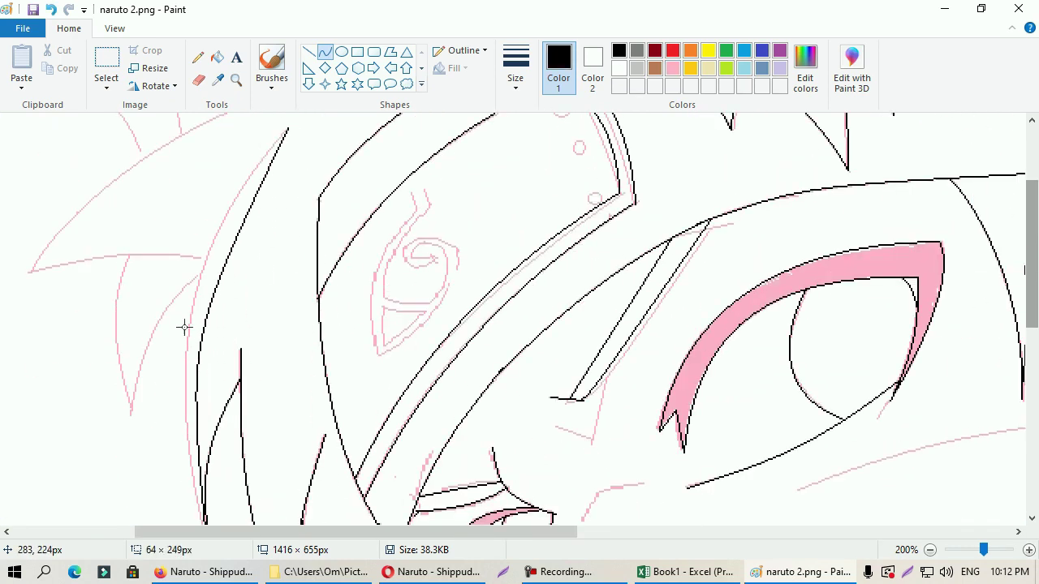
{"action": "scroll", "coordinate": [185, 327], "scroll_direction": "down", "scroll_amount": 2}
{"action": "scroll", "coordinate": [512, 439], "scroll_direction": "up", "scroll_amount": 5}
{"action": "scroll", "coordinate": [174, 289], "scroll_direction": "down", "scroll_amount": 2}
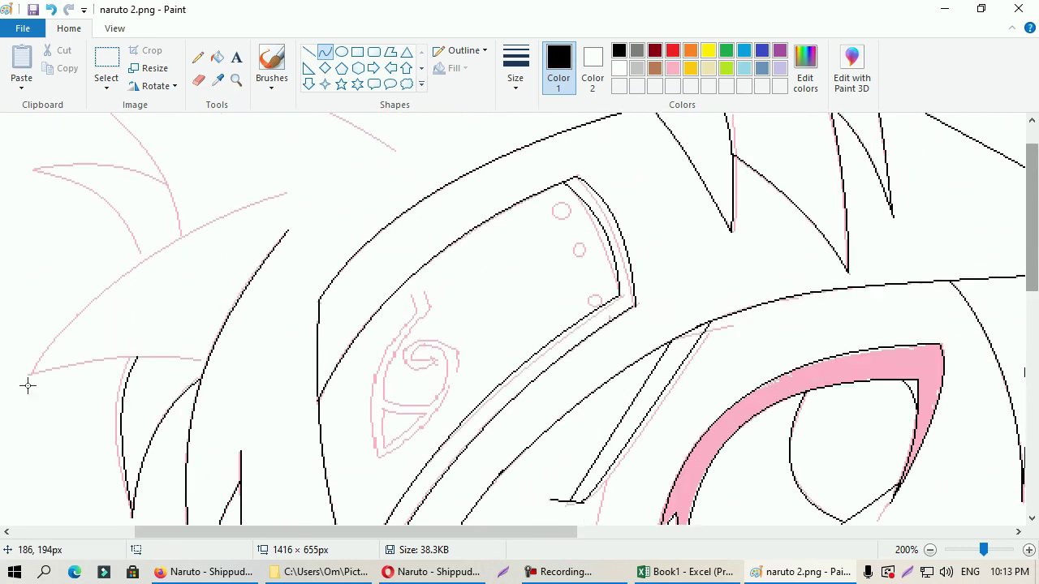
{"action": "scroll", "coordinate": [166, 234], "scroll_direction": "up", "scroll_amount": 1}
{"action": "left_click_drag", "start_coordinate": [146, 310], "coordinate": [94, 238]}
{"action": "left_click_drag", "start_coordinate": [395, 197], "coordinate": [193, 122]}
Trace the ear's outer contour and inner fold in black.
{"action": "scroll", "coordinate": [540, 122], "scroll_direction": "right", "scroll_amount": 5}
{"action": "scroll", "coordinate": [362, 98], "scroll_direction": "down", "scroll_amount": 2}
{"action": "left_click_drag", "start_coordinate": [684, 248], "coordinate": [763, 325]}
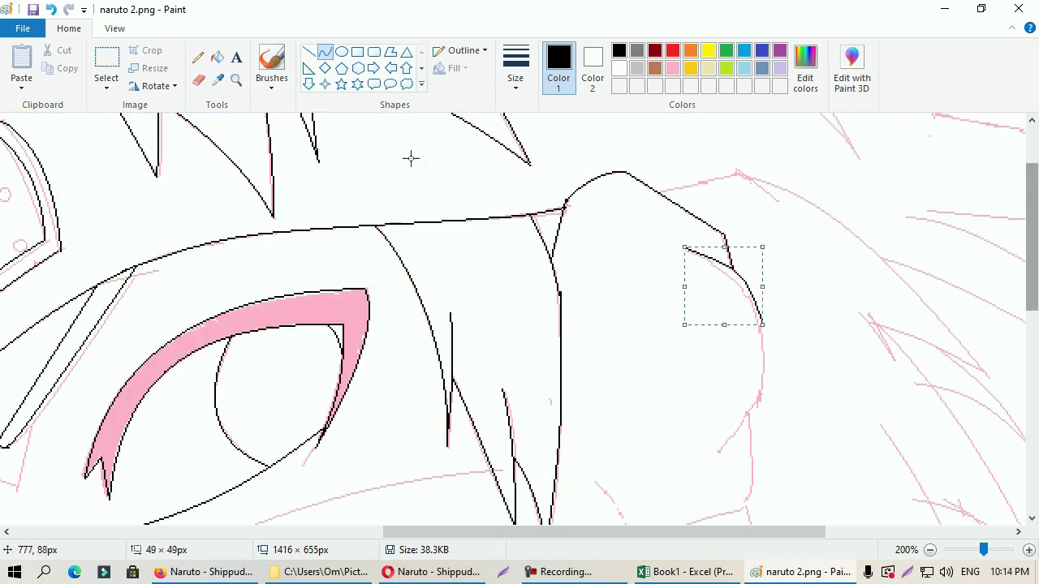
{"action": "left_click_drag", "start_coordinate": [761, 395], "coordinate": [718, 449]}
{"action": "scroll", "coordinate": [752, 268], "scroll_direction": "down", "scroll_amount": 4}
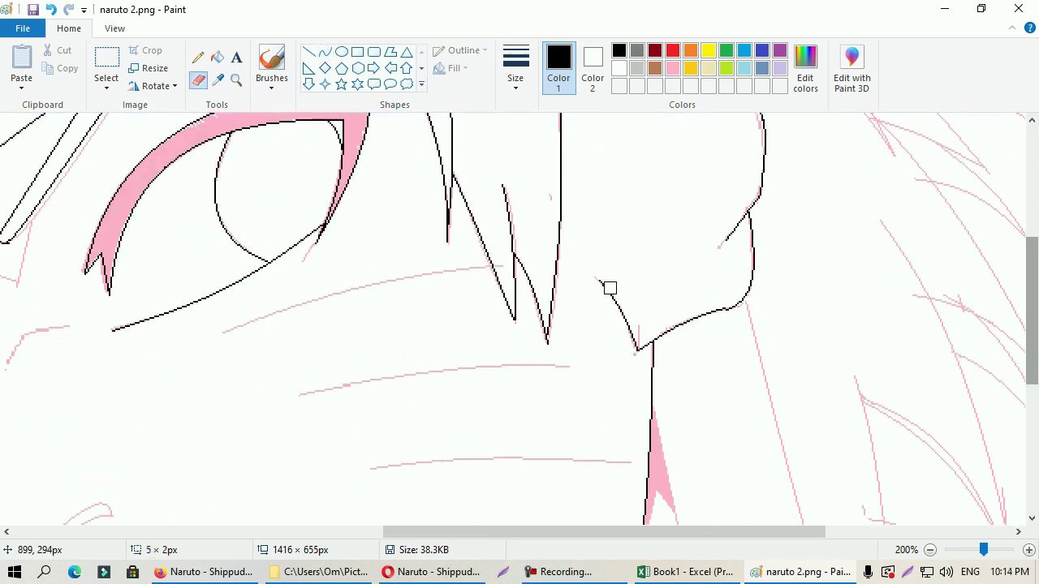
Trace the open mouth's outline and the inner tooth and tongue lines in black.
{"action": "scroll", "coordinate": [334, 433], "scroll_direction": "down", "scroll_amount": 5}
{"action": "scroll", "coordinate": [334, 433], "scroll_direction": "left", "scroll_amount": 4}
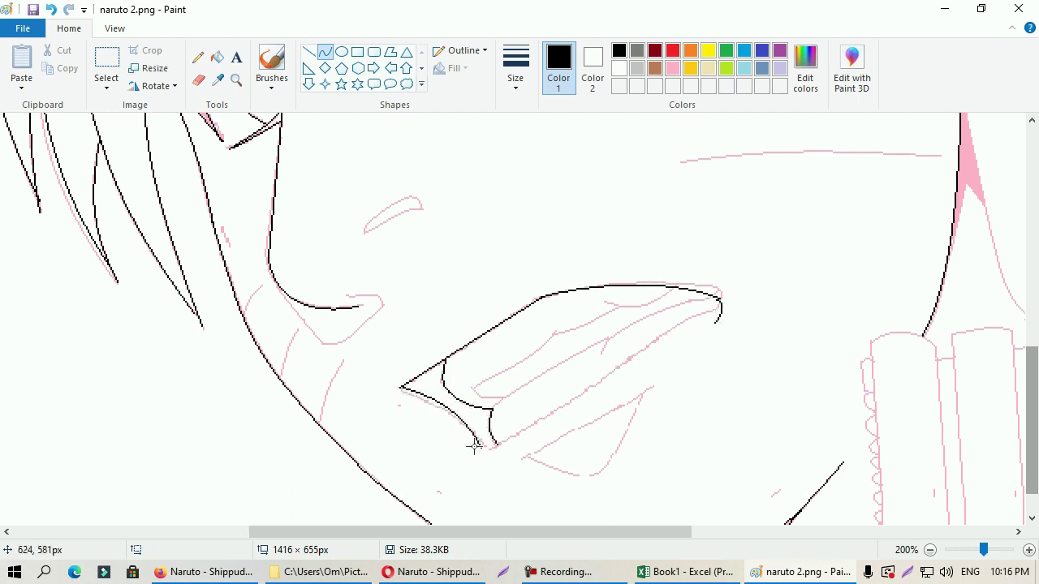
{"action": "left_click_drag", "start_coordinate": [706, 317], "coordinate": [702, 325]}
{"action": "left_click", "coordinate": [309, 52]}
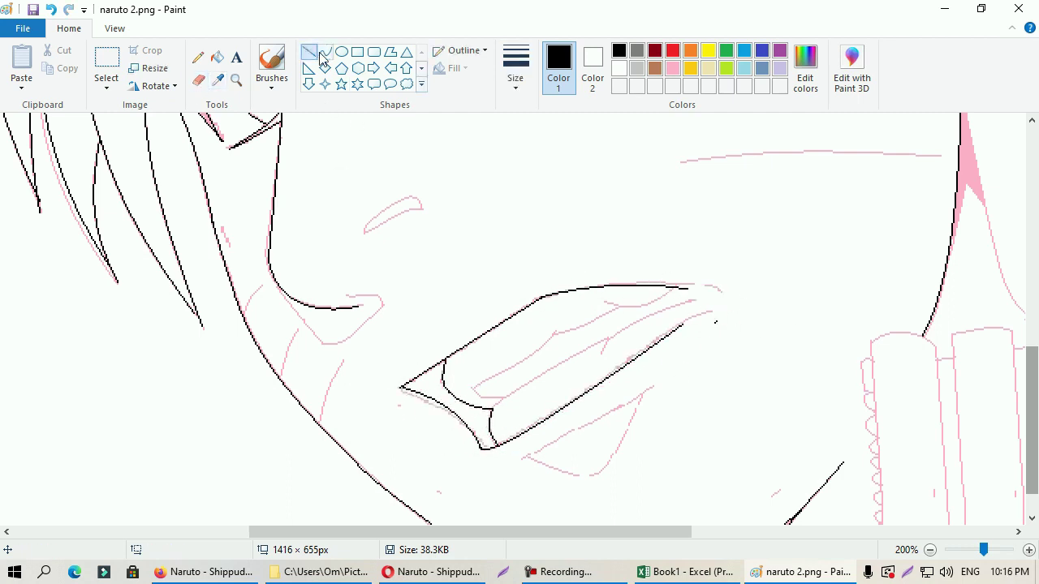
{"action": "left_click_drag", "start_coordinate": [555, 331], "coordinate": [472, 388]}
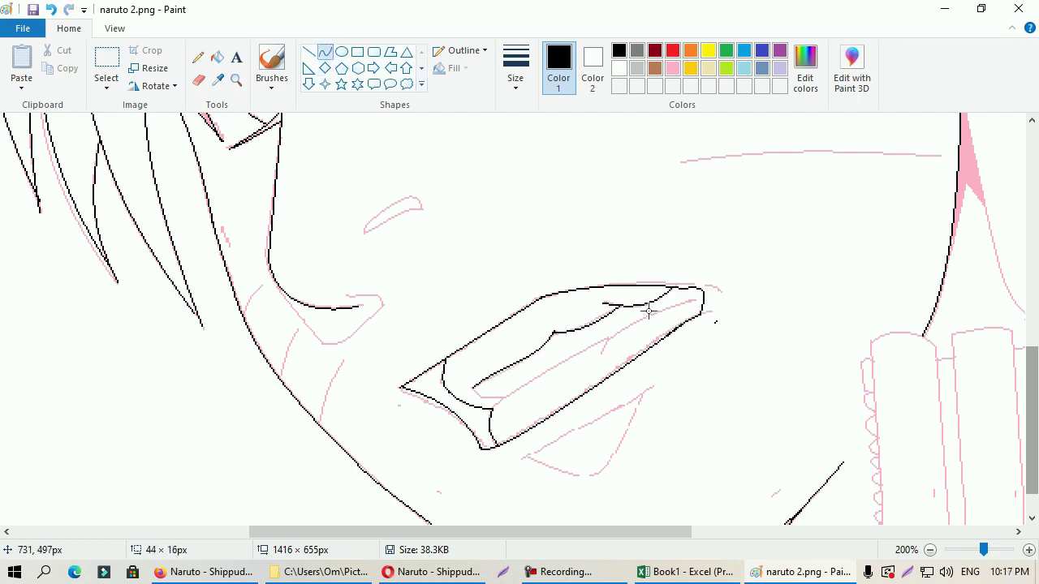
Trace the vertical sides of the collar segments in black.
{"action": "scroll", "coordinate": [611, 334], "scroll_direction": "up", "scroll_amount": 1}
{"action": "scroll", "coordinate": [353, 447], "scroll_direction": "right", "scroll_amount": 5}
{"action": "scroll", "coordinate": [352, 447], "scroll_direction": "down", "scroll_amount": 2}
{"action": "mouse_move", "coordinate": [467, 517]}
{"action": "left_mouse_down"}
{"action": "mouse_move", "coordinate": [460, 297]}
{"action": "mouse_move", "coordinate": [521, 289]}
{"action": "left_mouse_up"}
{"action": "left_click_drag", "start_coordinate": [695, 519], "coordinate": [680, 276]}
{"action": "left_click_drag", "start_coordinate": [711, 519], "coordinate": [697, 260]}
{"action": "left_click_drag", "start_coordinate": [875, 519], "coordinate": [860, 244]}
{"action": "left_click_drag", "start_coordinate": [938, 519], "coordinate": [956, 221]}
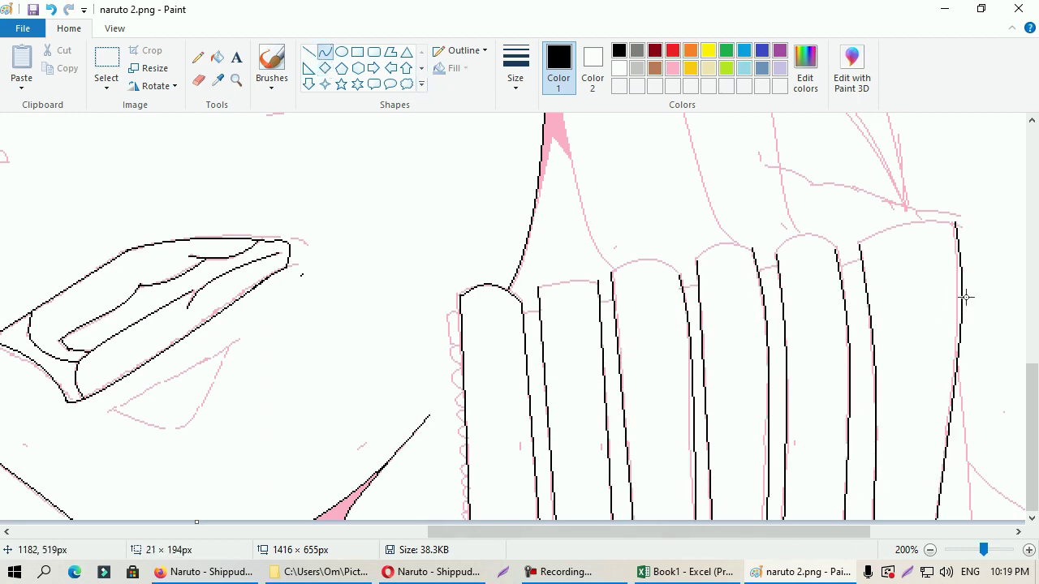
Trace the long outer hair curve behind the ear and its upper pointed tips in black.
{"action": "scroll", "coordinate": [555, 120], "scroll_direction": "up", "scroll_amount": 10}
{"action": "left_click_drag", "start_coordinate": [645, 163], "coordinate": [755, 259]}
{"action": "scroll", "coordinate": [649, 175], "scroll_direction": "down", "scroll_amount": 2}
{"action": "left_click_drag", "start_coordinate": [638, 174], "coordinate": [880, 372]}
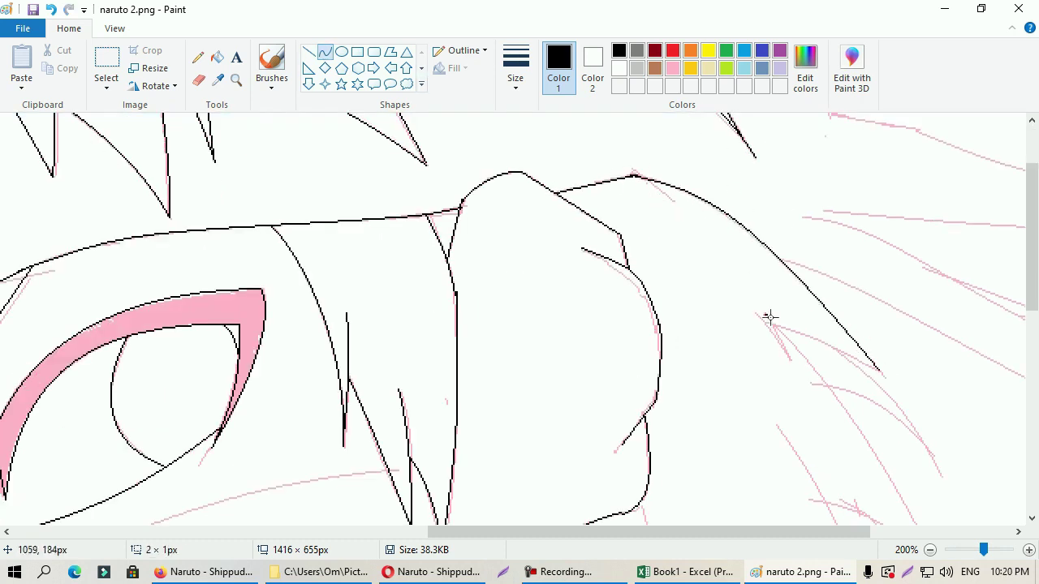
{"action": "left_click_drag", "start_coordinate": [765, 315], "coordinate": [875, 370]}
{"action": "scroll", "coordinate": [893, 406], "scroll_direction": "down", "scroll_amount": 2}
{"action": "left_click_drag", "start_coordinate": [944, 475], "coordinate": [770, 221]}
{"action": "left_click_drag", "start_coordinate": [833, 284], "coordinate": [942, 374]}
Trace the lower pointed tips of the back hair and the neck's rear line in black.
{"action": "scroll", "coordinate": [864, 349], "scroll_direction": "down", "scroll_amount": 2}
{"action": "left_click_drag", "start_coordinate": [753, 274], "coordinate": [795, 483]}
{"action": "left_click_drag", "start_coordinate": [761, 296], "coordinate": [905, 456]}
{"action": "left_click_drag", "start_coordinate": [818, 437], "coordinate": [962, 471]}
{"action": "left_click", "coordinate": [324, 55]}
{"action": "mouse_move", "coordinate": [644, 199]}
{"action": "left_mouse_down"}
{"action": "mouse_move", "coordinate": [736, 494]}
{"action": "mouse_move", "coordinate": [797, 519]}
{"action": "left_mouse_up"}
Trace the back hair strand that meets the headband ribbon and another strand tip below it in black.
{"action": "scroll", "coordinate": [736, 492], "scroll_direction": "down", "scroll_amount": 3}
{"action": "scroll", "coordinate": [730, 454], "scroll_direction": "up", "scroll_amount": 7}
{"action": "scroll", "coordinate": [617, 244], "scroll_direction": "right", "scroll_amount": 2}
{"action": "left_click_drag", "start_coordinate": [571, 120], "coordinate": [614, 216]}
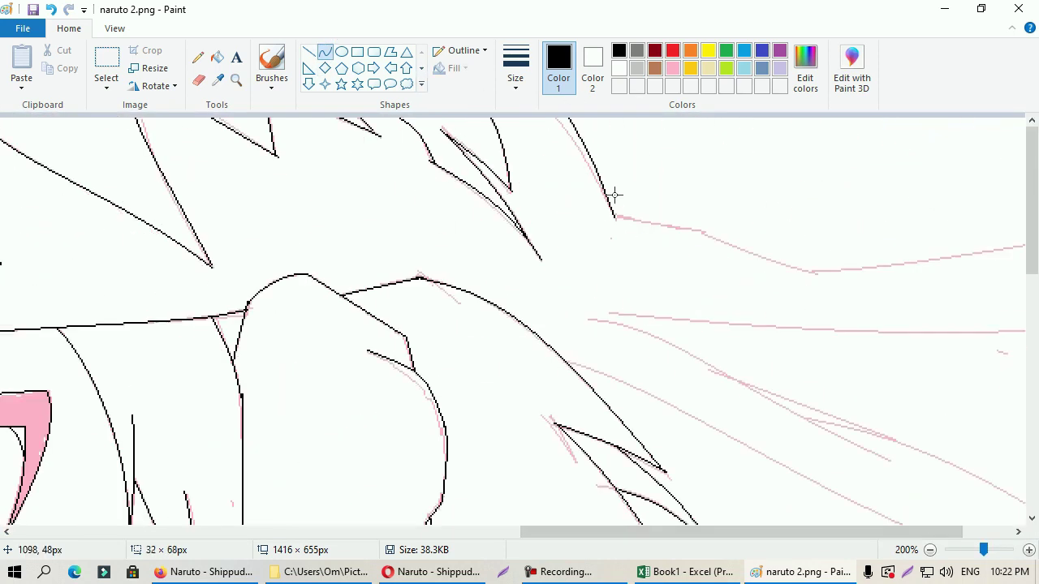
{"action": "scroll", "coordinate": [634, 330], "scroll_direction": "down", "scroll_amount": 3}
{"action": "left_click_drag", "start_coordinate": [641, 355], "coordinate": [732, 442]}
Trace the upper headband ribbon's top and bottom edges out to the canvas edge in black.
{"action": "scroll", "coordinate": [673, 406], "scroll_direction": "up", "scroll_amount": 3}
{"action": "scroll", "coordinate": [673, 406], "scroll_direction": "right", "scroll_amount": 1}
{"action": "mouse_move", "coordinate": [477, 211]}
{"action": "left_mouse_down"}
{"action": "mouse_move", "coordinate": [702, 272]}
{"action": "mouse_move", "coordinate": [1019, 227]}
{"action": "left_mouse_up"}
{"action": "left_click_drag", "start_coordinate": [494, 311], "coordinate": [1020, 325]}
{"action": "left_click", "coordinate": [329, 69]}
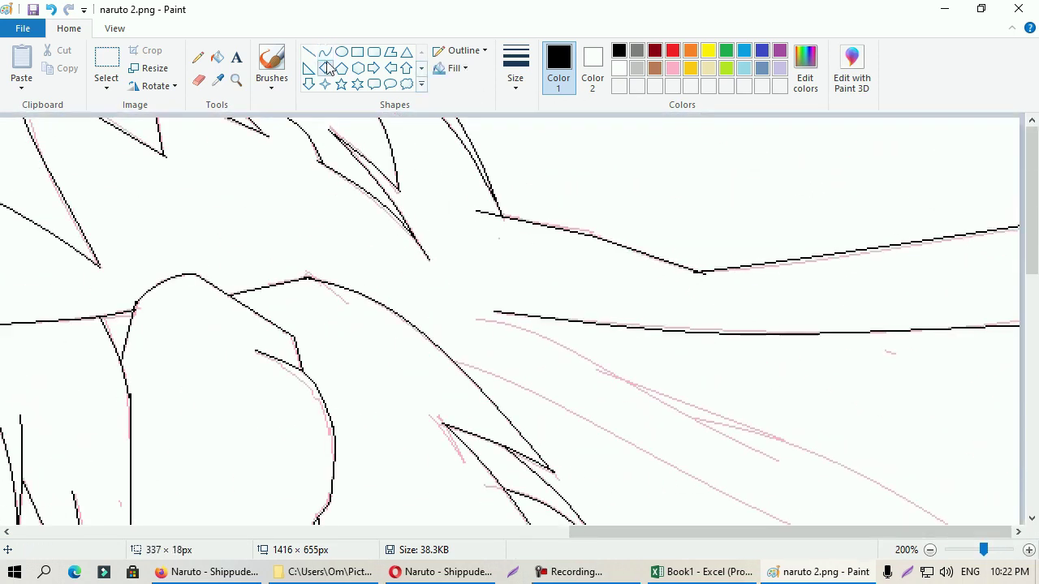
{"action": "left_click", "coordinate": [325, 51]}
Trace the whisker marks on the near cheek in black over the pink sketch.
{"action": "scroll", "coordinate": [603, 325], "scroll_direction": "down", "scroll_amount": 3}
{"action": "left_click_drag", "start_coordinate": [714, 532], "coordinate": [614, 510]}
{"action": "scroll", "coordinate": [730, 341], "scroll_direction": "down", "scroll_amount": 2}
{"action": "left_click_drag", "start_coordinate": [659, 345], "coordinate": [930, 318]}
{"action": "left_click_drag", "start_coordinate": [732, 422], "coordinate": [998, 416]}
{"action": "scroll", "coordinate": [333, 203], "scroll_direction": "down", "scroll_amount": 5}
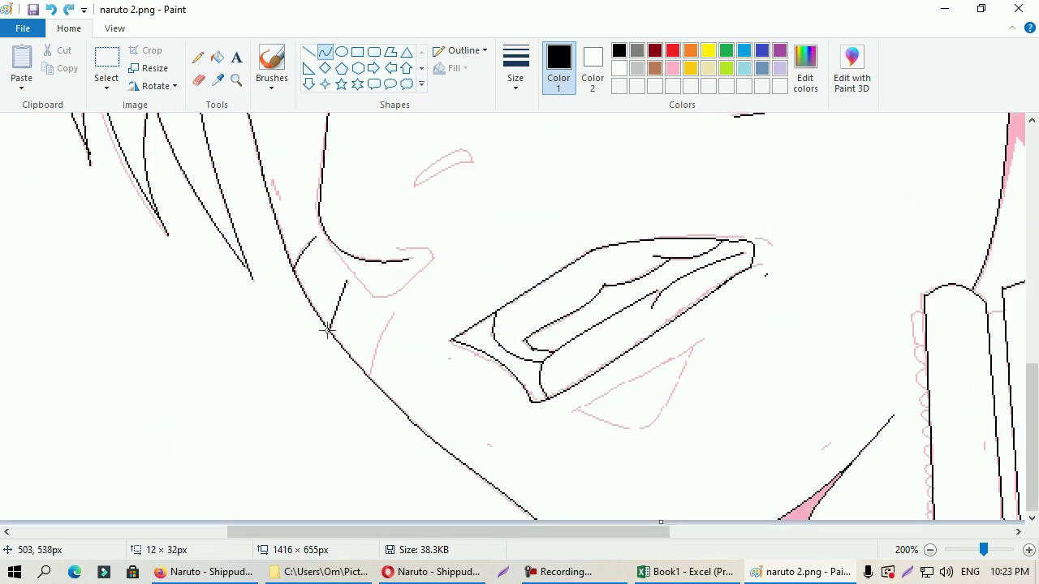
Trace the remaining short whisker marks on the far cheek in black.
{"action": "scroll", "coordinate": [454, 378], "scroll_direction": "up", "scroll_amount": 7}
{"action": "left_click_drag", "start_coordinate": [467, 210], "coordinate": [566, 176]}
{"action": "scroll", "coordinate": [566, 175], "scroll_direction": "down", "scroll_amount": 3}
Remove the remaining pink sketch lines from around the black line art.
{"action": "left_click", "coordinate": [217, 57]}
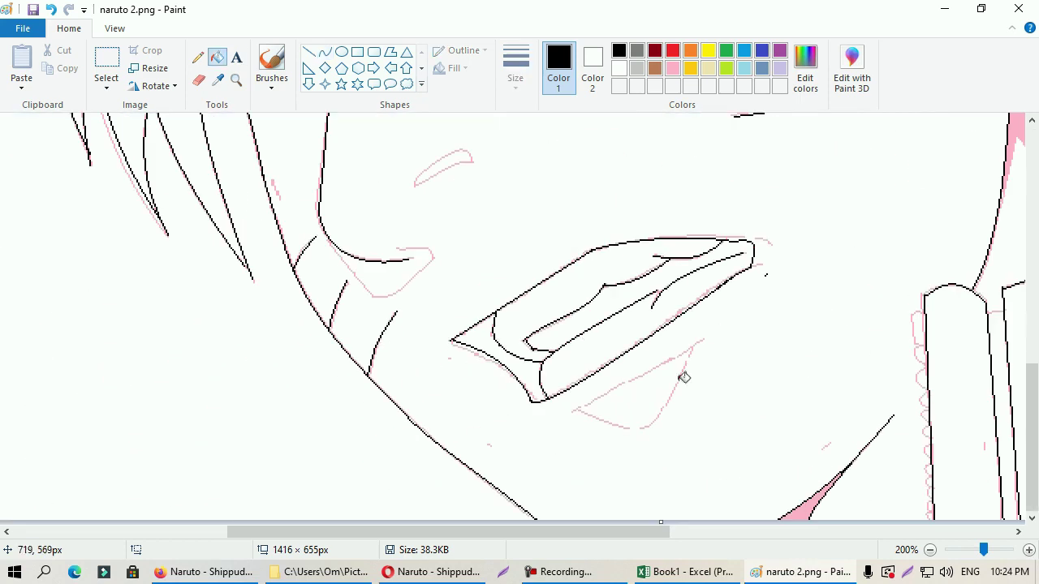
{"action": "scroll", "coordinate": [684, 376], "scroll_direction": "down", "scroll_amount": 1, "text": "ctrl"}
{"action": "left_click", "coordinate": [673, 68]}
{"action": "left_click", "coordinate": [411, 401]}
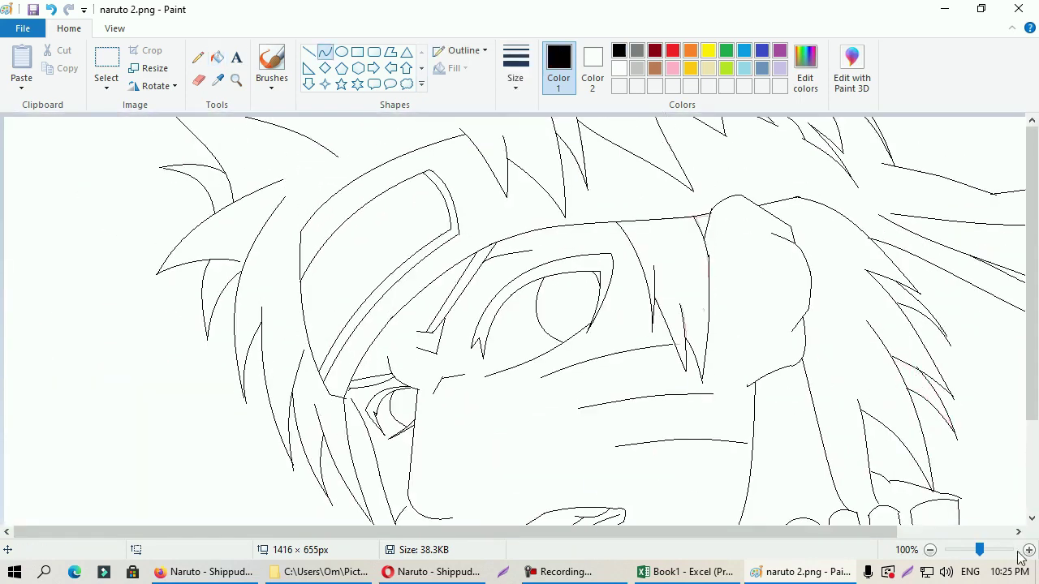
Fill the near eye's upper lash and the thickened iris outline with black.
{"action": "left_click", "coordinate": [1029, 550]}
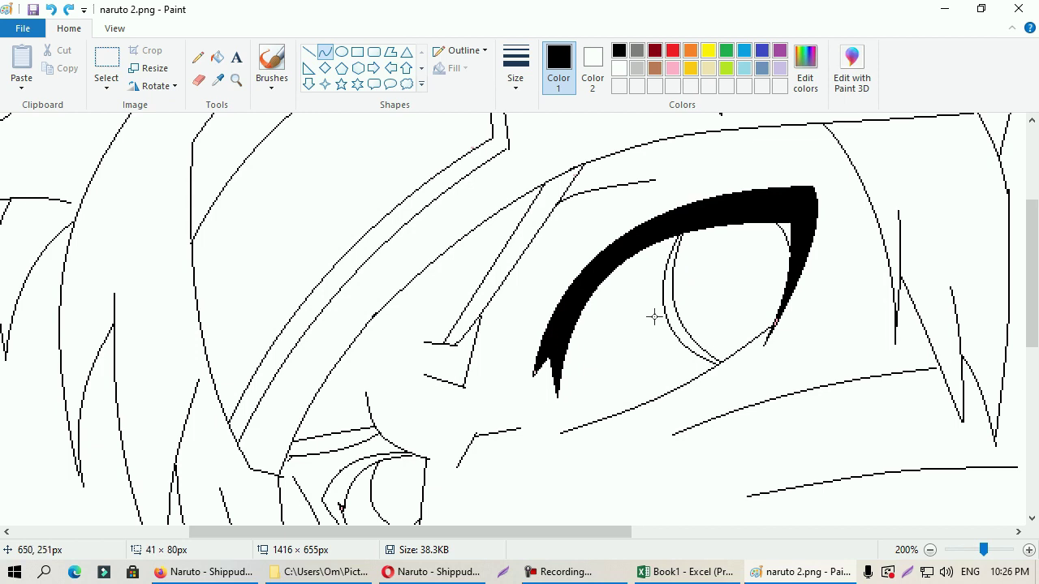
{"action": "left_click", "coordinate": [217, 56]}
{"action": "left_click", "coordinate": [805, 65]}
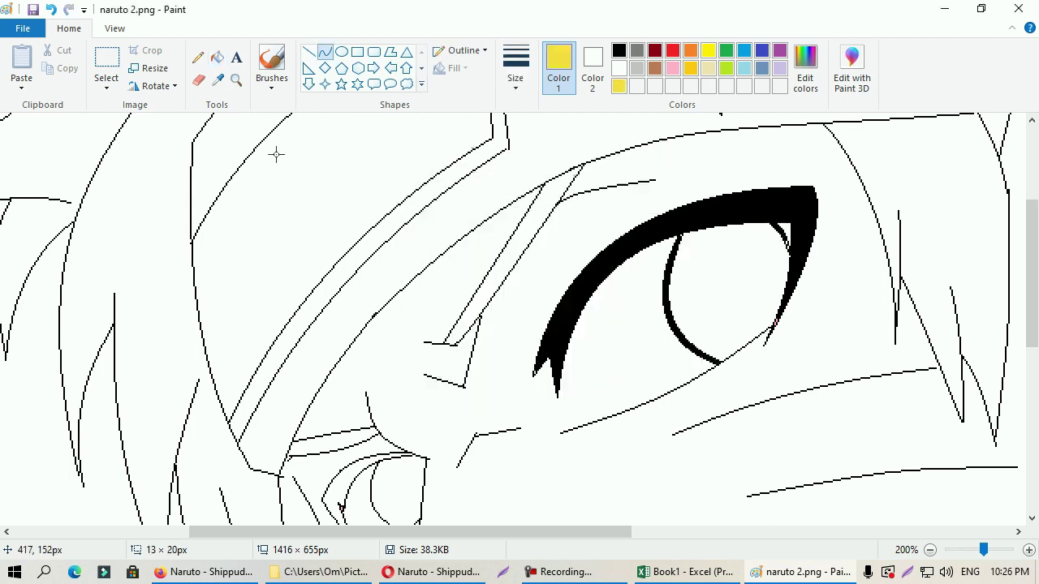
Fill the near eye's iris with a custom golden yellow and draw its black cross-shaped pupil.
{"action": "left_click", "coordinate": [217, 57]}
{"action": "left_click", "coordinate": [739, 292]}
{"action": "left_click", "coordinate": [805, 65]}
{"action": "left_click", "coordinate": [542, 183]}
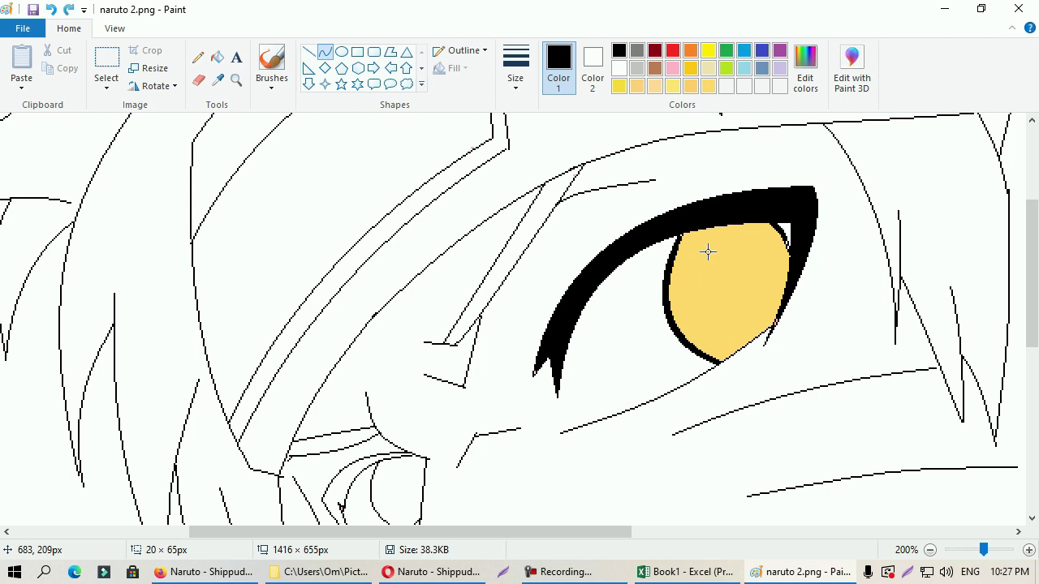
{"action": "key", "text": "ctrl+z"}
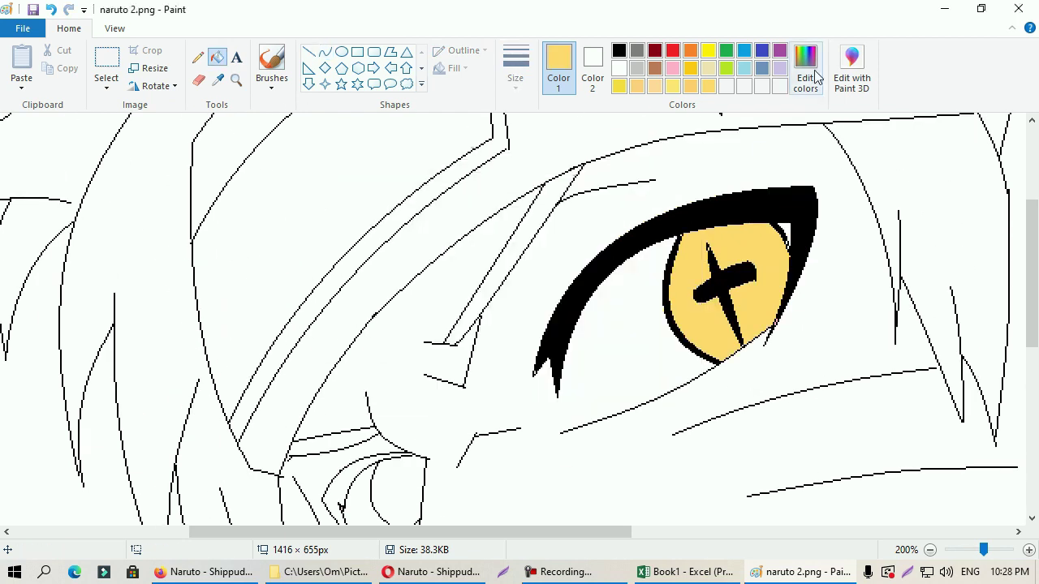
Shade the upper part of the near iris in a custom dark gold and add a round white highlight at its inner edge.
{"action": "left_click", "coordinate": [805, 69]}
{"action": "left_click", "coordinate": [365, 394]}
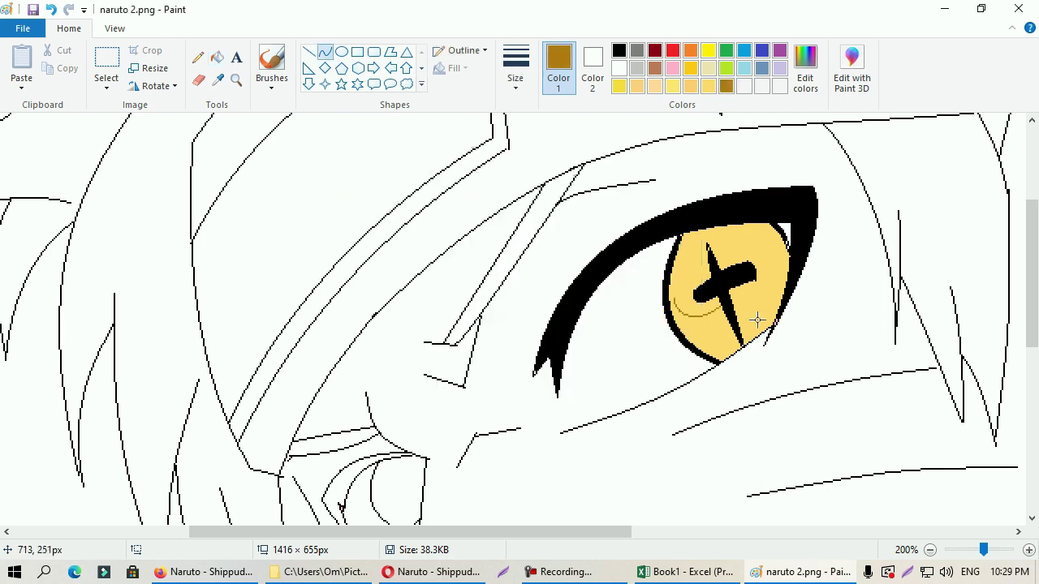
{"action": "left_click", "coordinate": [216, 57]}
{"action": "left_click", "coordinate": [731, 252]}
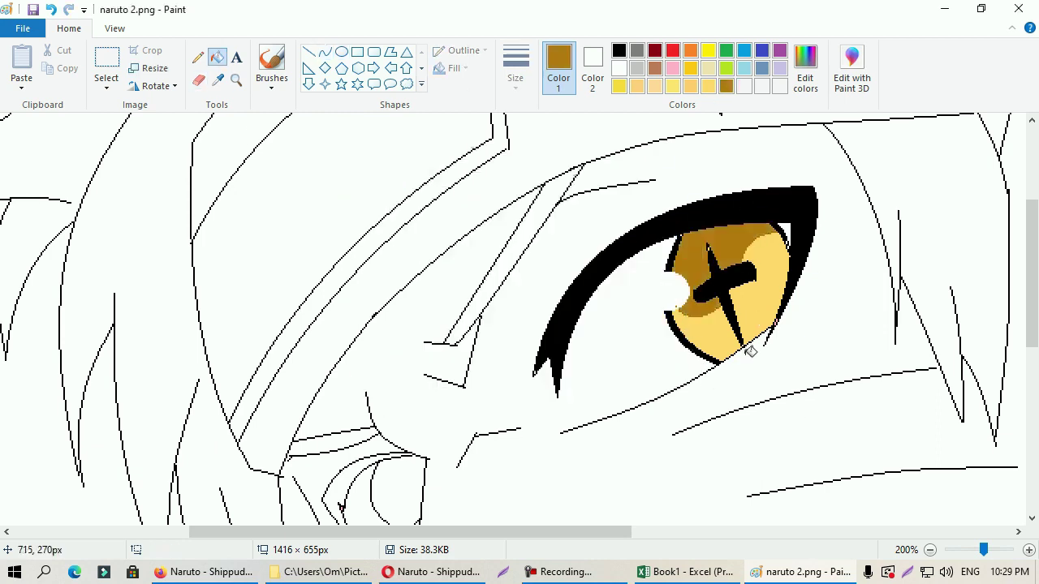
Darken the near iris's shading to a custom brown and add a small curve beneath the pupil.
{"action": "left_click", "coordinate": [805, 69]}
{"action": "left_click", "coordinate": [365, 396]}
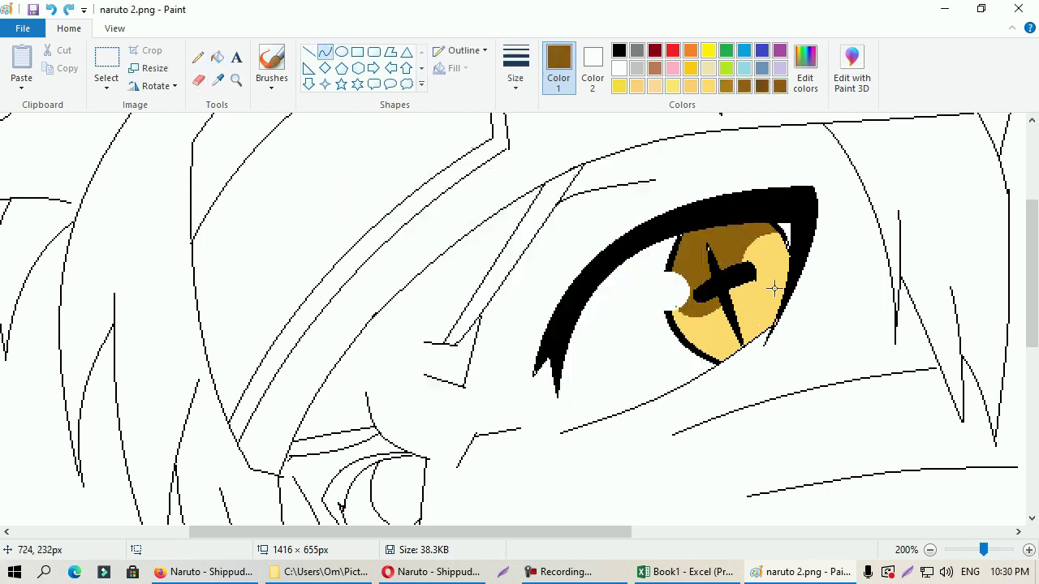
{"action": "left_click_drag", "start_coordinate": [756, 279], "coordinate": [726, 289]}
{"action": "left_click", "coordinate": [618, 50]}
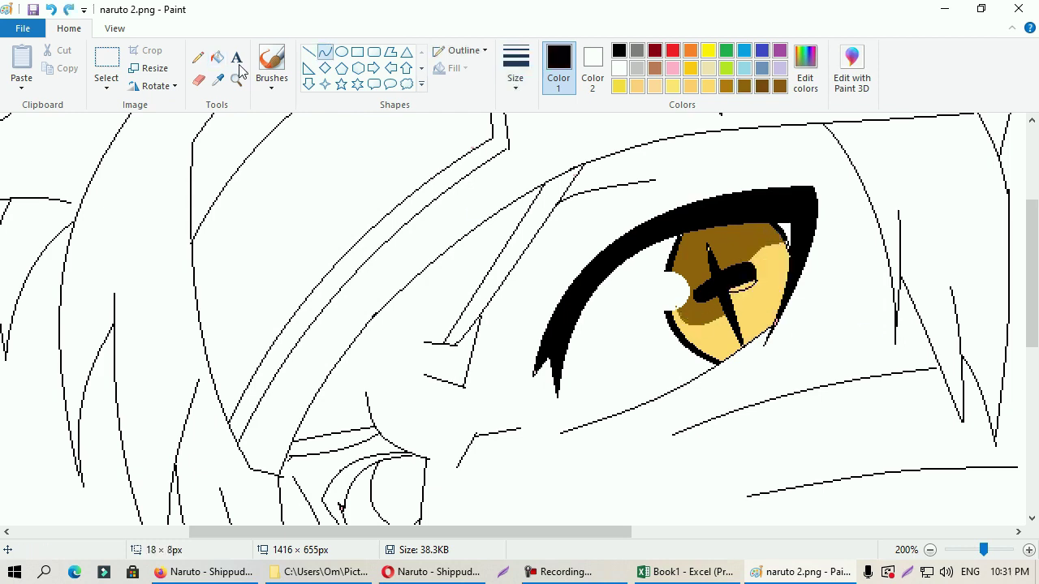
Draw the far eye's pupil outline with black curves and fill it with black.
{"action": "left_click", "coordinate": [236, 79]}
{"action": "left_click", "coordinate": [930, 550]}
{"action": "left_click", "coordinate": [930, 549]}
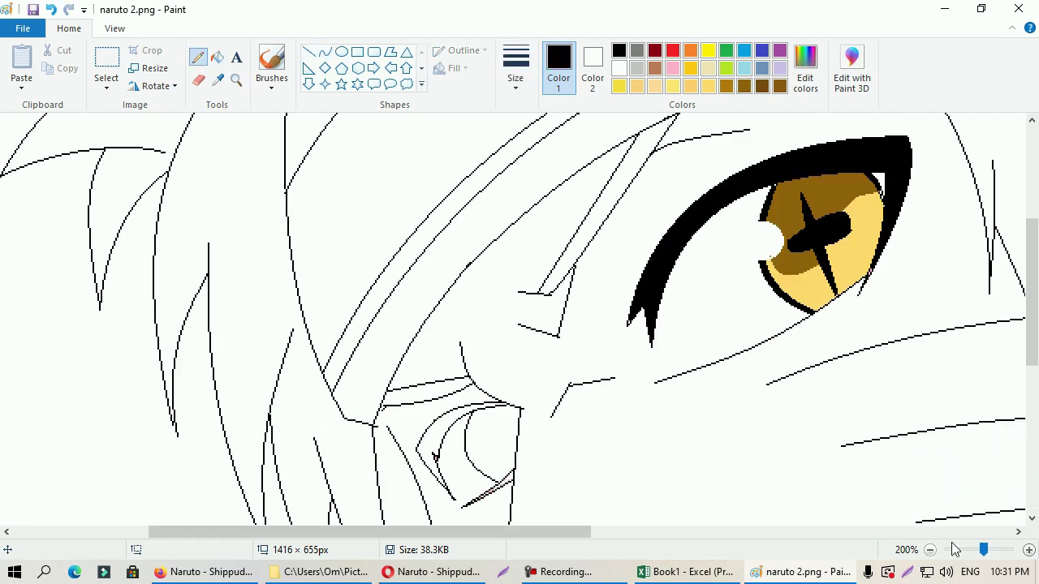
{"action": "scroll", "coordinate": [617, 341], "scroll_direction": "up", "scroll_amount": 1}
{"action": "left_click", "coordinate": [325, 51]}
{"action": "scroll", "coordinate": [658, 391], "scroll_direction": "up", "scroll_amount": 1}
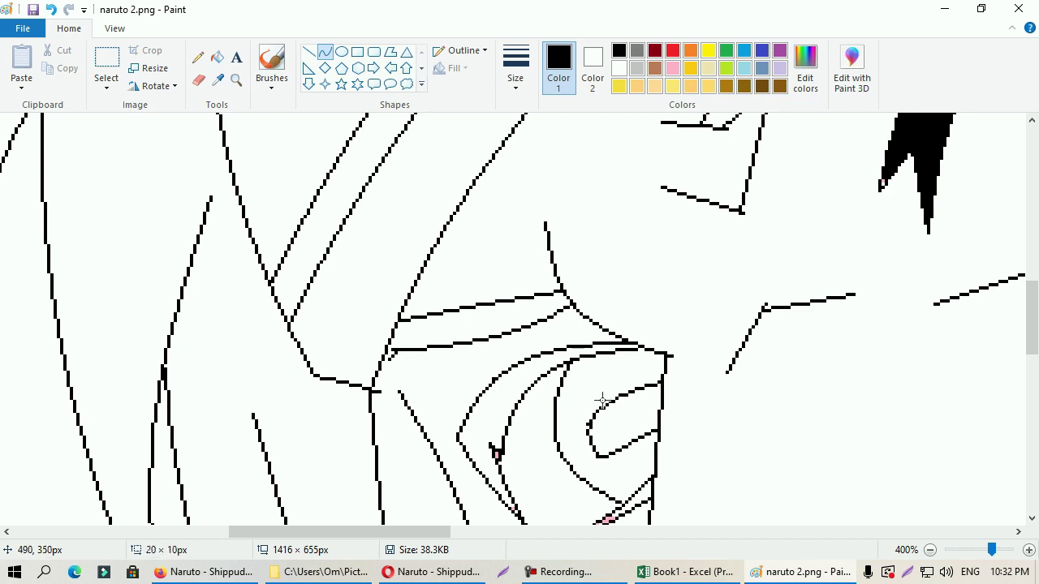
{"action": "left_click", "coordinate": [217, 57]}
{"action": "left_click", "coordinate": [623, 422]}
Fill the far eye's iris with brown and define a lighter custom colour for its lower part.
{"action": "scroll", "coordinate": [641, 365], "scroll_direction": "down", "scroll_amount": 2}
{"action": "left_click", "coordinate": [727, 86]}
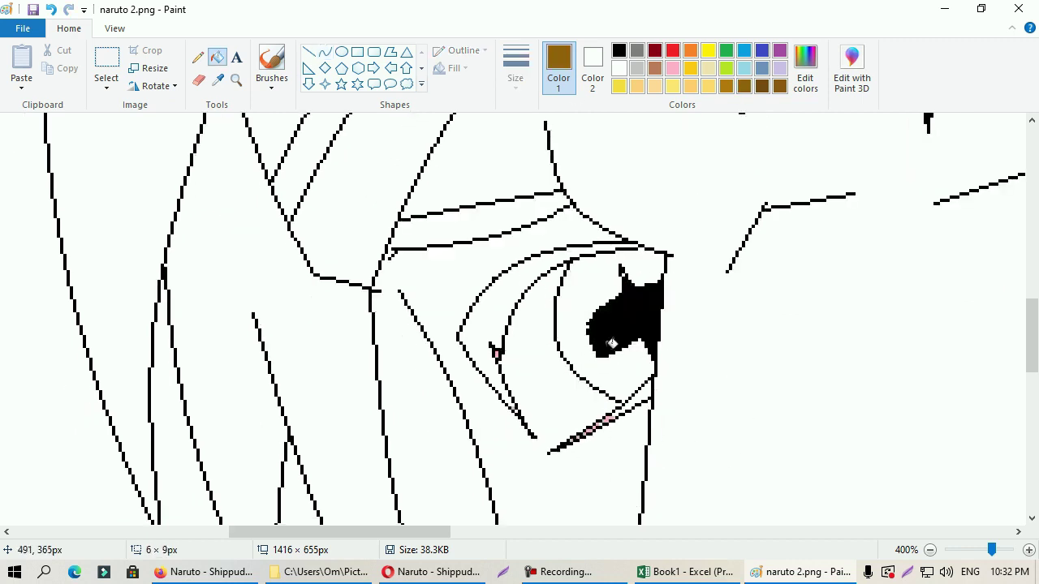
{"action": "left_click", "coordinate": [805, 77]}
{"action": "left_click", "coordinate": [684, 219]}
{"action": "left_click", "coordinate": [370, 397]}
{"action": "left_click", "coordinate": [634, 362]}
{"action": "key", "text": "ctrl+z"}
{"action": "key", "text": "ctrl+y"}
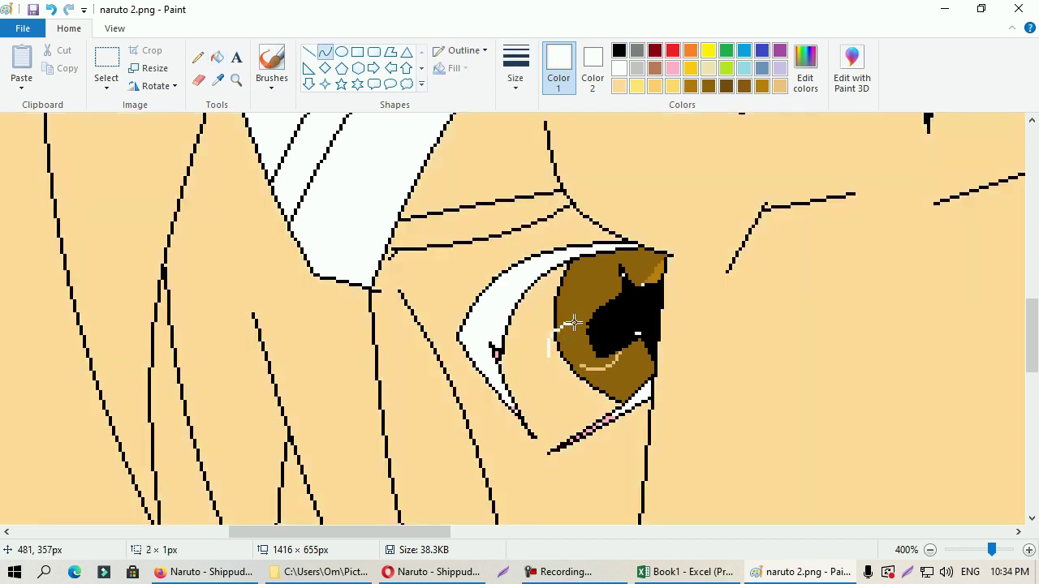
Draw a white circle of about 15 × 16 px as the highlight on the far iris's outer edge.
{"action": "left_click", "coordinate": [341, 51]}
{"action": "left_click_drag", "start_coordinate": [531, 320], "coordinate": [577, 367]}
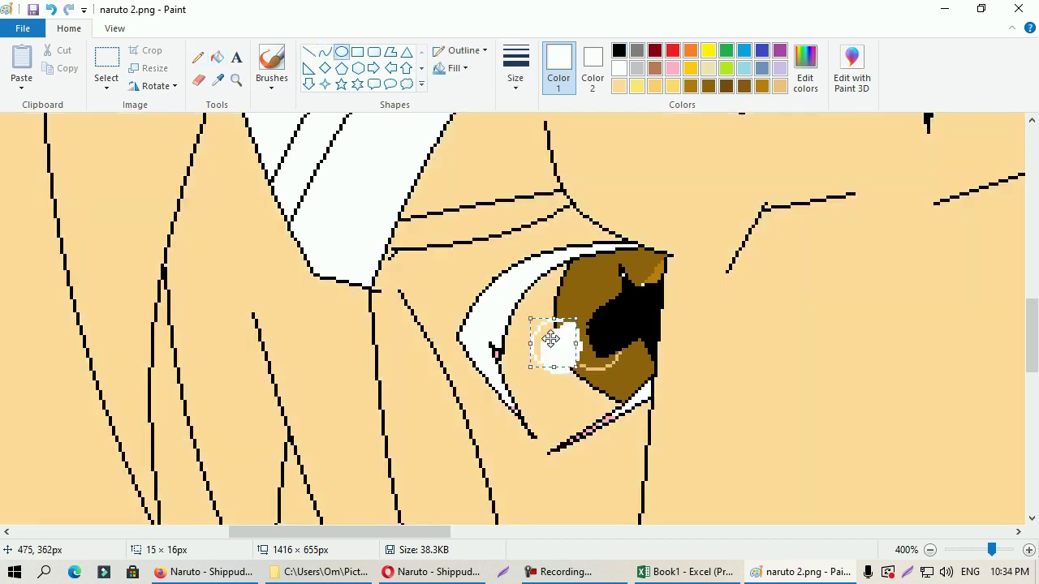
{"action": "scroll", "coordinate": [551, 340], "scroll_direction": "down", "scroll_amount": 2}
{"action": "key", "text": "ctrl+z"}
{"action": "key", "text": "ctrl+z"}
Fill the far eye's lash black and its lower iris golden yellow, and retrace the iris outline and lower lid in black.
{"action": "left_click", "coordinate": [217, 57]}
{"action": "left_click", "coordinate": [805, 78]}
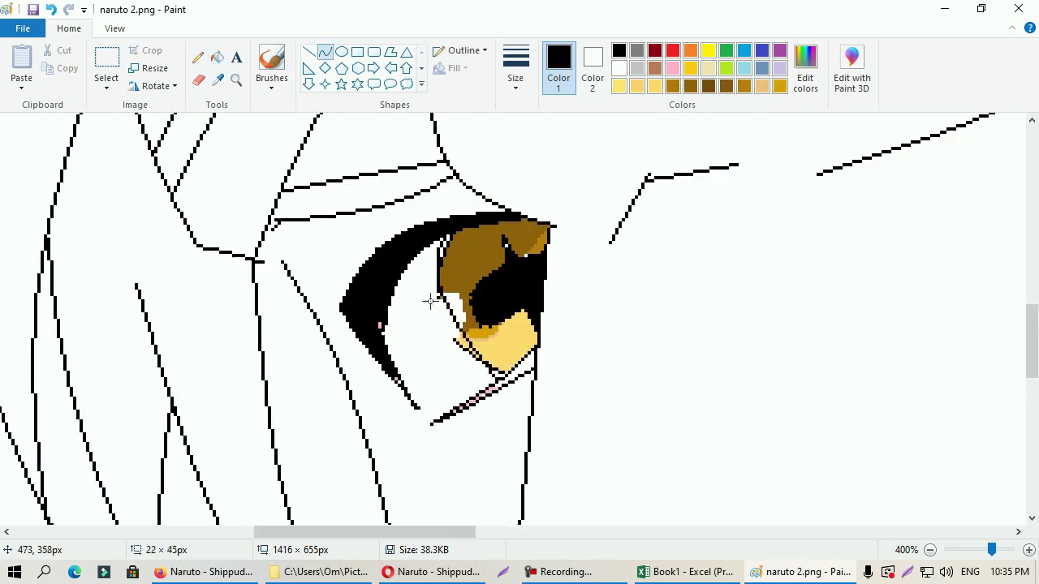
{"action": "left_click", "coordinate": [430, 300]}
{"action": "left_click", "coordinate": [197, 56]}
{"action": "left_click_drag", "start_coordinate": [532, 355], "coordinate": [489, 391]}
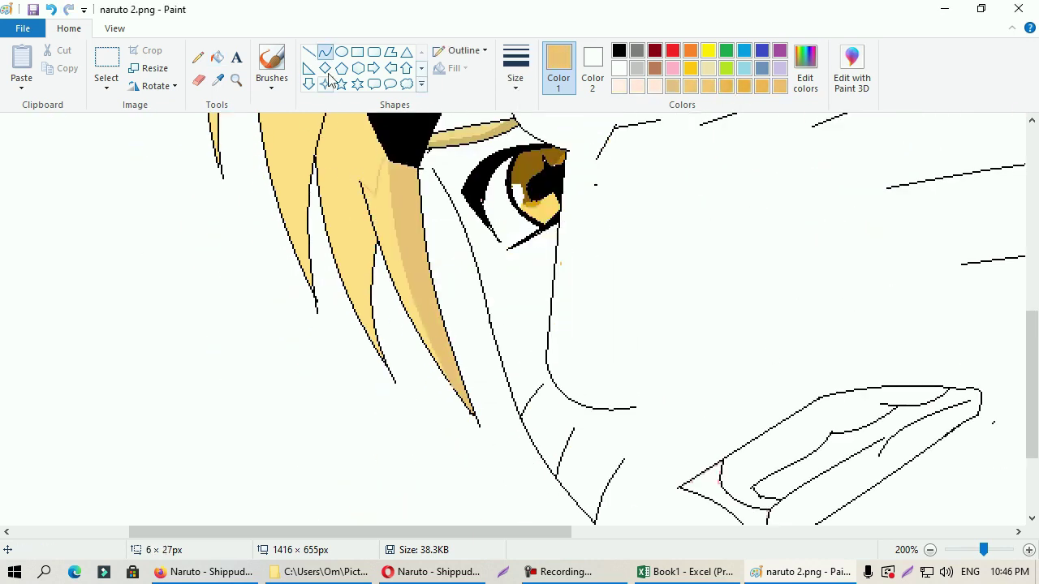
Outline and fill tan shadows on the hanging hair strands beside the headband.
{"action": "scroll", "coordinate": [336, 192], "scroll_direction": "up", "scroll_amount": 5}
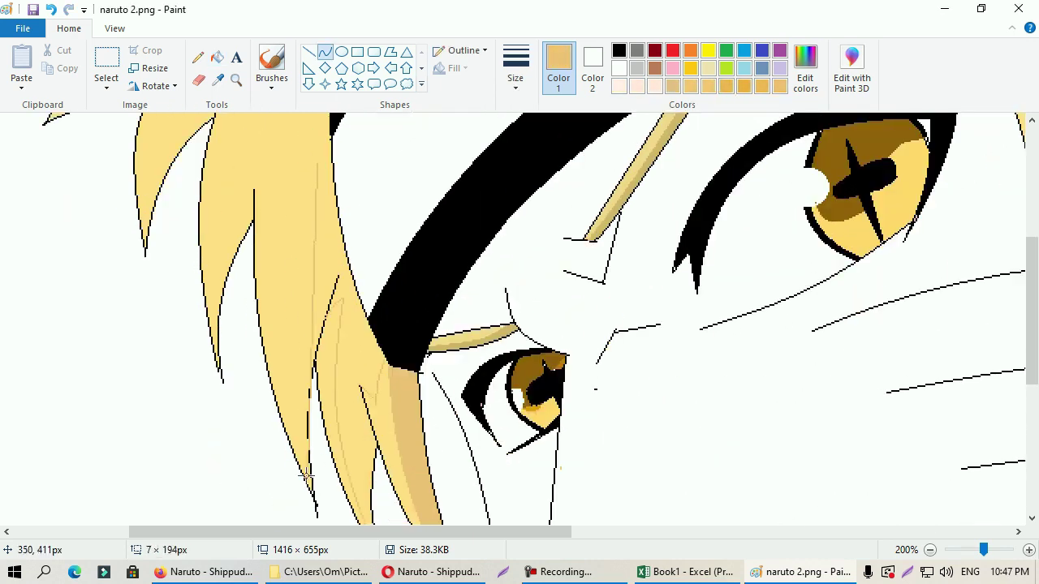
{"action": "scroll", "coordinate": [281, 264], "scroll_direction": "up", "scroll_amount": 5}
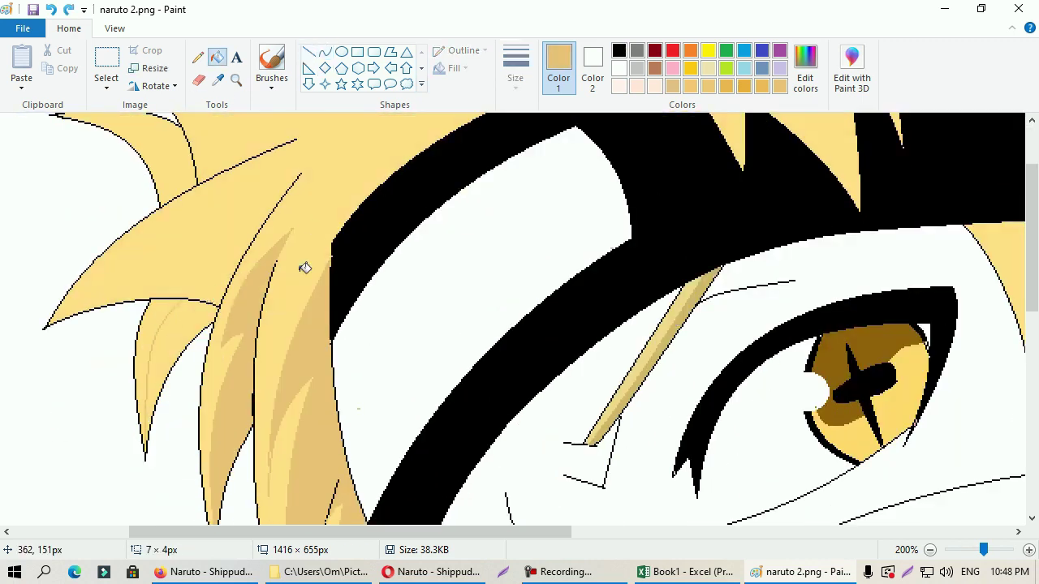
{"action": "left_click", "coordinate": [175, 341]}
Outline and fill tan shadows on the large pointed side tuft and the curved hair tip above it.
{"action": "left_click", "coordinate": [325, 51]}
{"action": "left_click_drag", "start_coordinate": [213, 240], "coordinate": [80, 288]}
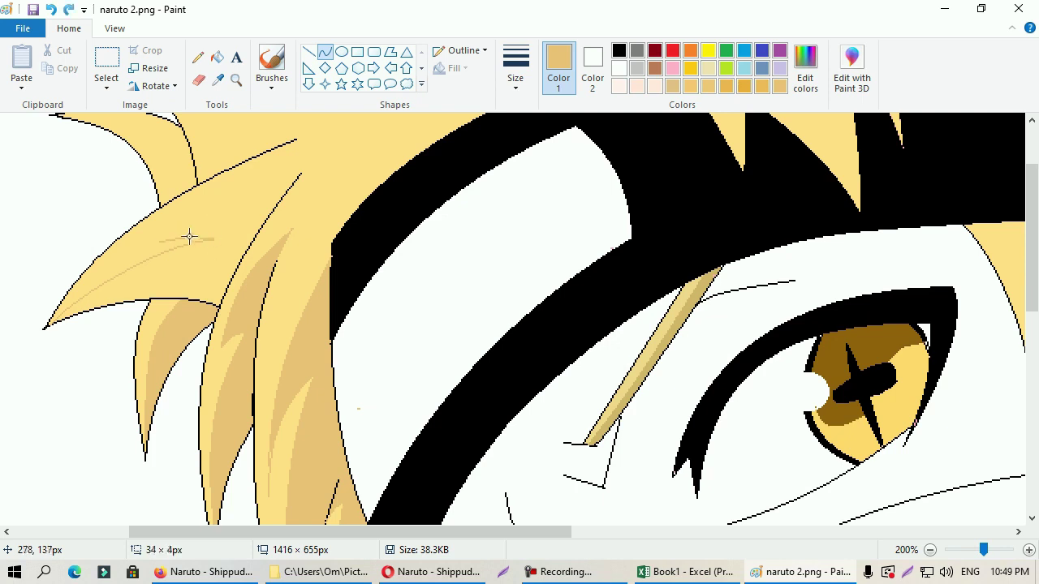
{"action": "scroll", "coordinate": [285, 218], "scroll_direction": "up", "scroll_amount": 3}
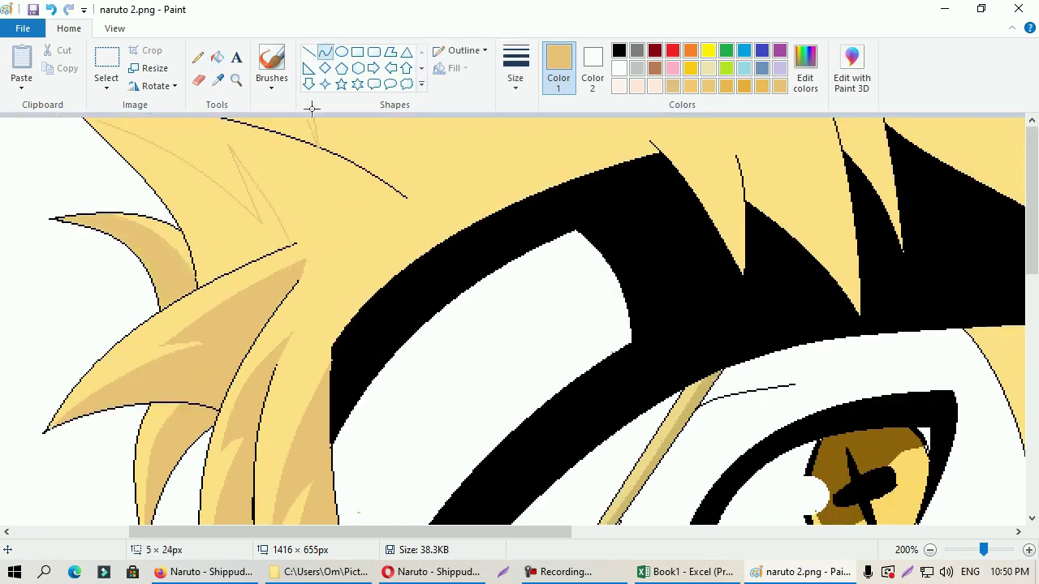
Outline and fill tan shadows on the narrow fringe strands hanging over the headband.
{"action": "left_click_drag", "start_coordinate": [311, 108], "coordinate": [369, 132]}
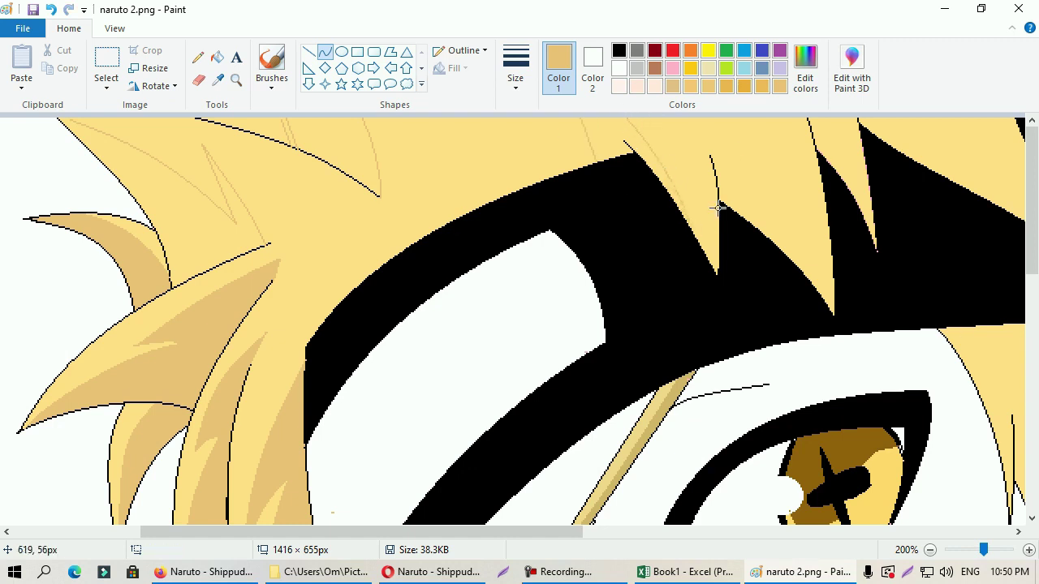
{"action": "scroll", "coordinate": [462, 166], "scroll_direction": "right", "scroll_amount": 5}
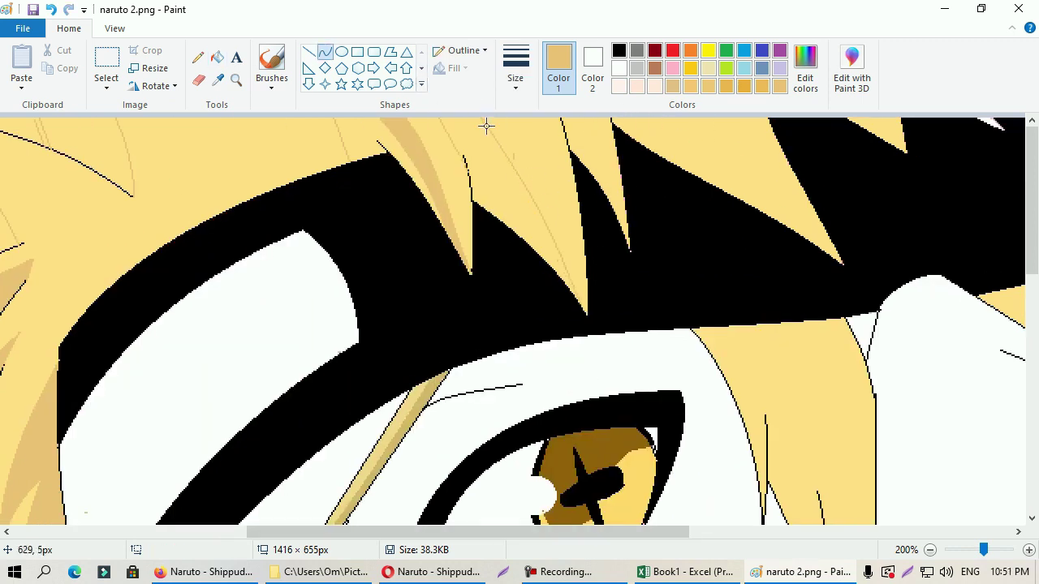
{"action": "left_click", "coordinate": [216, 56]}
{"action": "left_click", "coordinate": [528, 162]}
{"action": "left_click", "coordinate": [325, 52]}
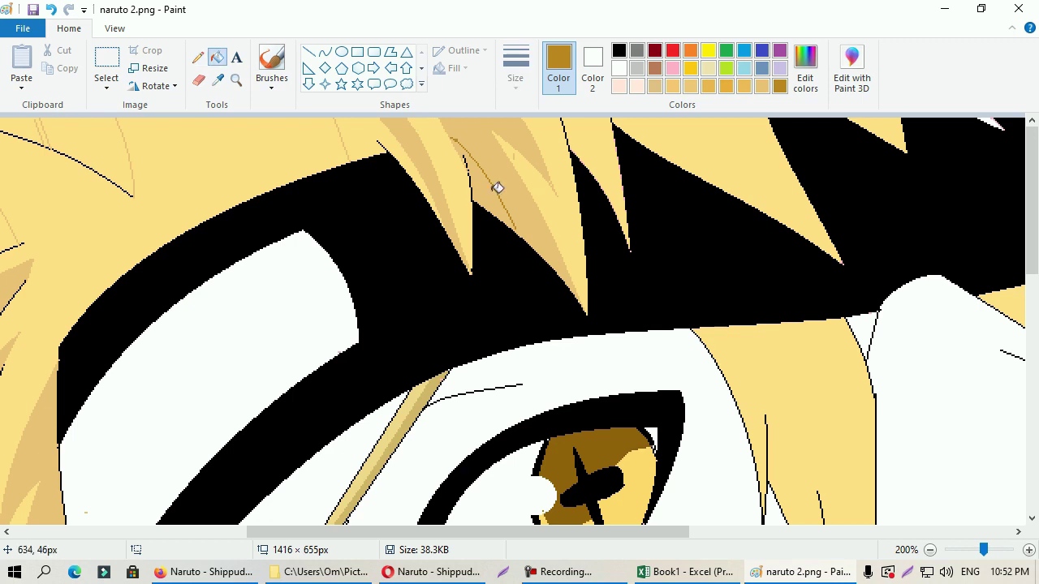
{"action": "scroll", "coordinate": [495, 187], "scroll_direction": "right", "scroll_amount": 3}
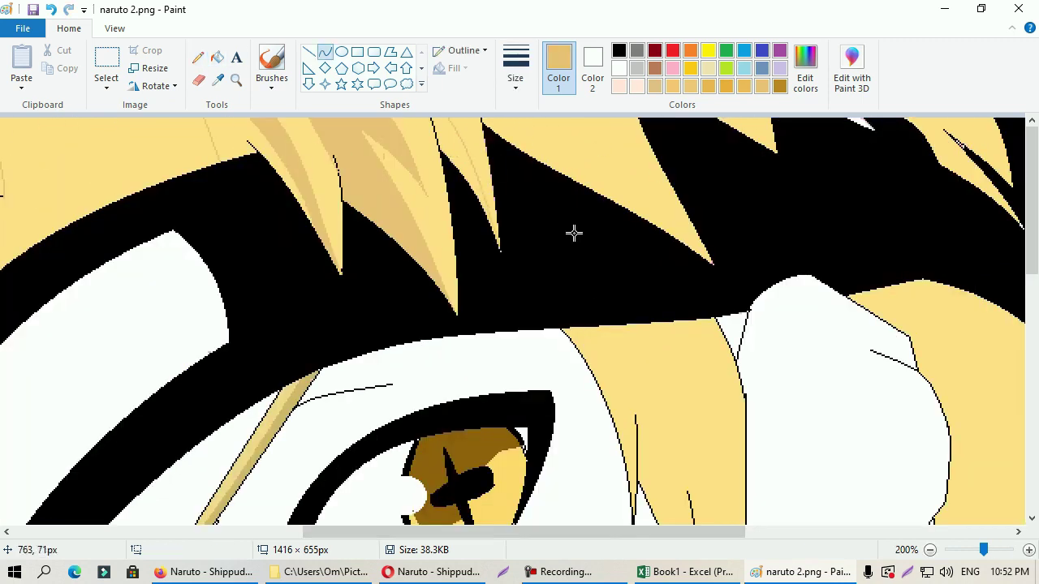
Add Edit colors to the Quick Access Toolbar and shade the wide fringe strand in tan.
{"action": "key", "text": "ctrl+z"}
{"action": "right_click", "coordinate": [779, 91]}
{"action": "left_click", "coordinate": [812, 97]}
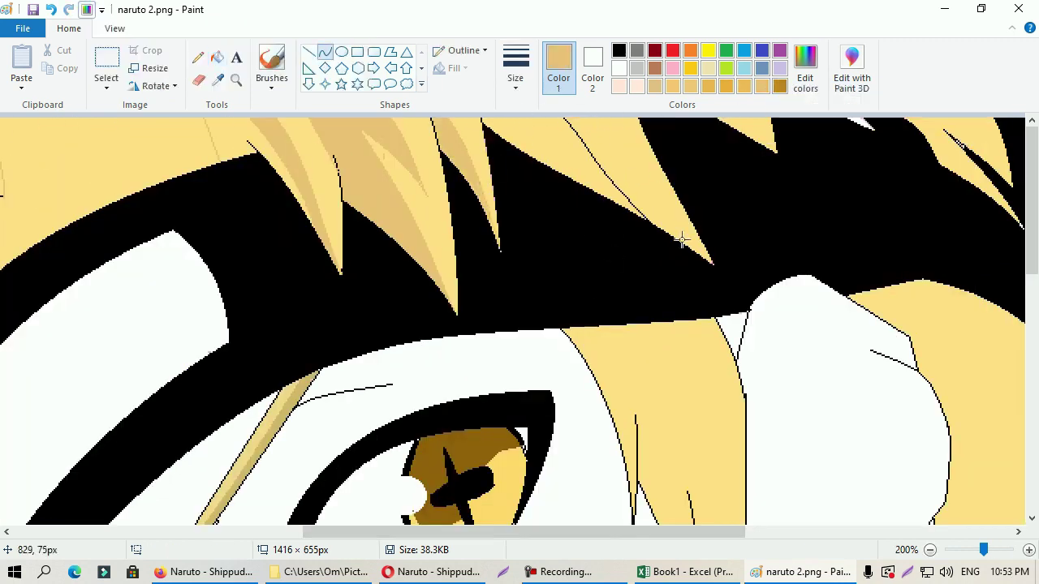
{"action": "scroll", "coordinate": [643, 147], "scroll_direction": "right", "scroll_amount": 5}
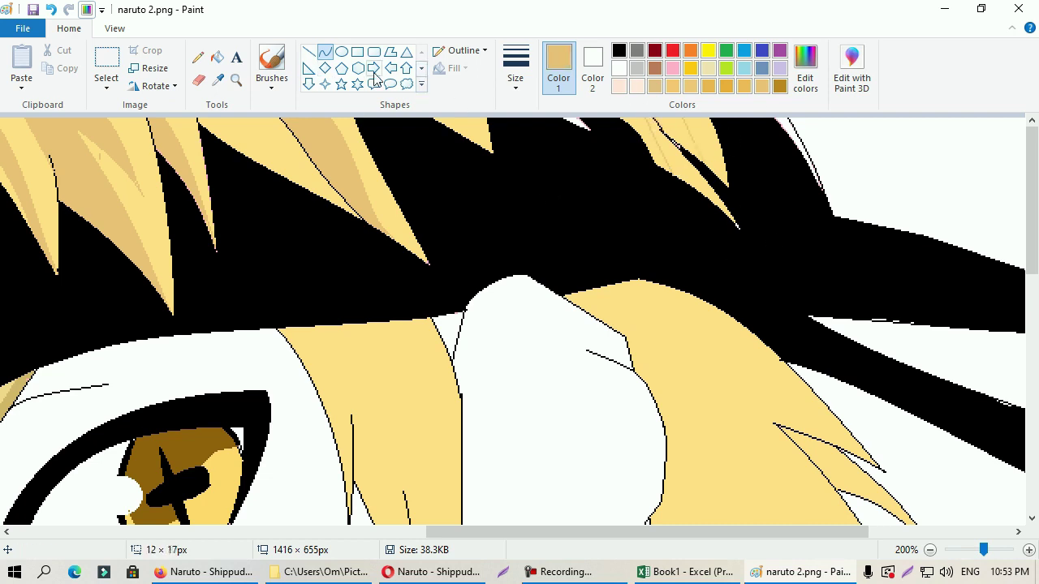
Define a deeper golden-yellow custom colour and refill the fringe, side locks and back hair with it.
{"action": "key", "text": "alt+h"}
{"action": "key", "text": "e"}
{"action": "key", "text": "c"}
{"action": "left_click", "coordinate": [539, 186]}
{"action": "key", "text": "Return"}
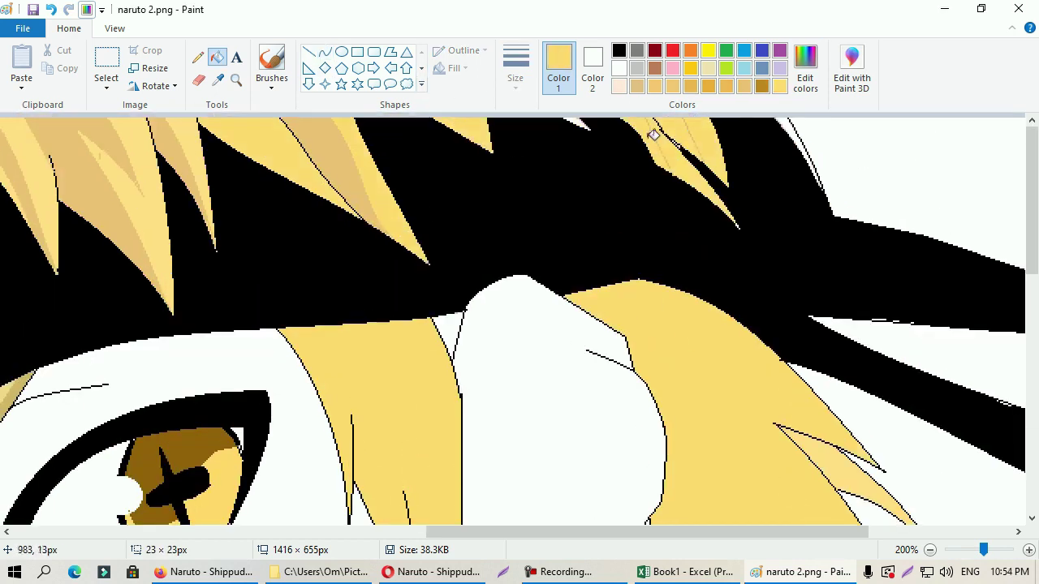
{"action": "scroll", "coordinate": [654, 134], "scroll_direction": "left", "scroll_amount": 3}
{"action": "scroll", "coordinate": [475, 515], "scroll_direction": "left", "scroll_amount": 3}
{"action": "scroll", "coordinate": [569, 243], "scroll_direction": "right", "scroll_amount": 8}
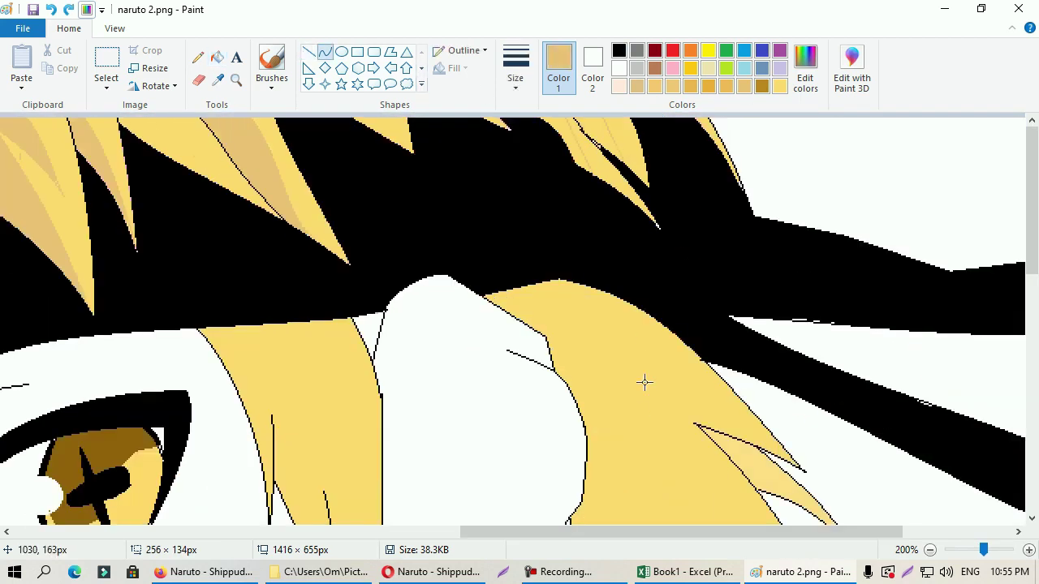
Outline jagged tan shadow shapes on the hair lock beside the large eye and on the upper back hair.
{"action": "scroll", "coordinate": [645, 382], "scroll_direction": "down", "scroll_amount": 5}
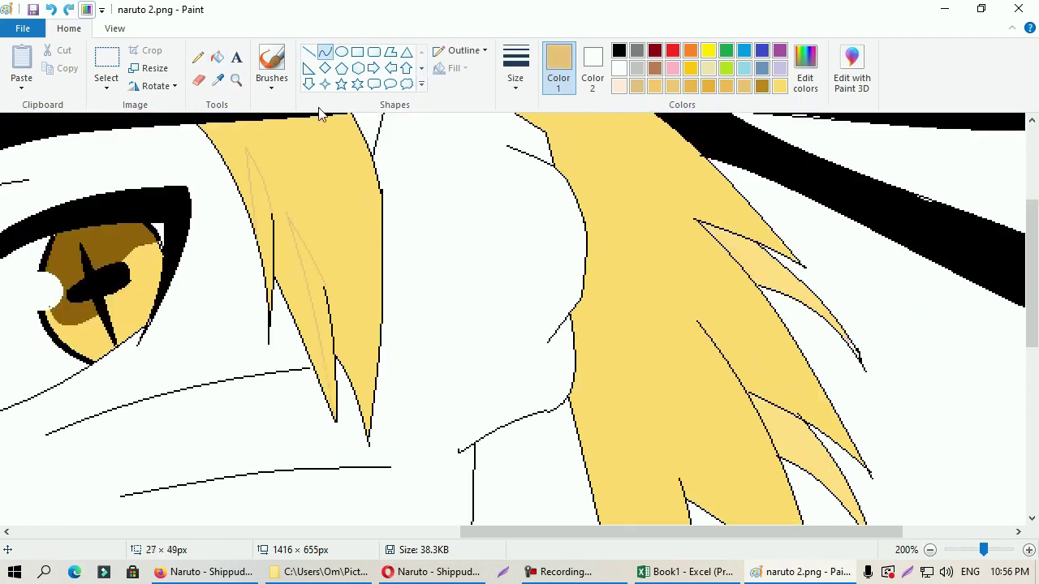
{"action": "scroll", "coordinate": [705, 281], "scroll_direction": "up", "scroll_amount": 3}
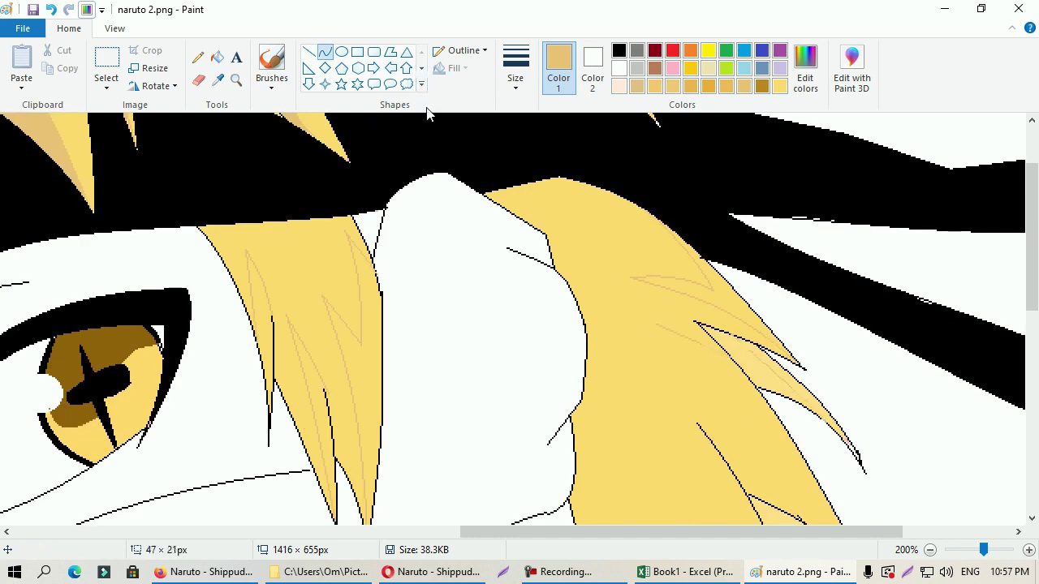
{"action": "scroll", "coordinate": [660, 388], "scroll_direction": "down", "scroll_amount": 3}
{"action": "scroll", "coordinate": [819, 459], "scroll_direction": "down", "scroll_amount": 3}
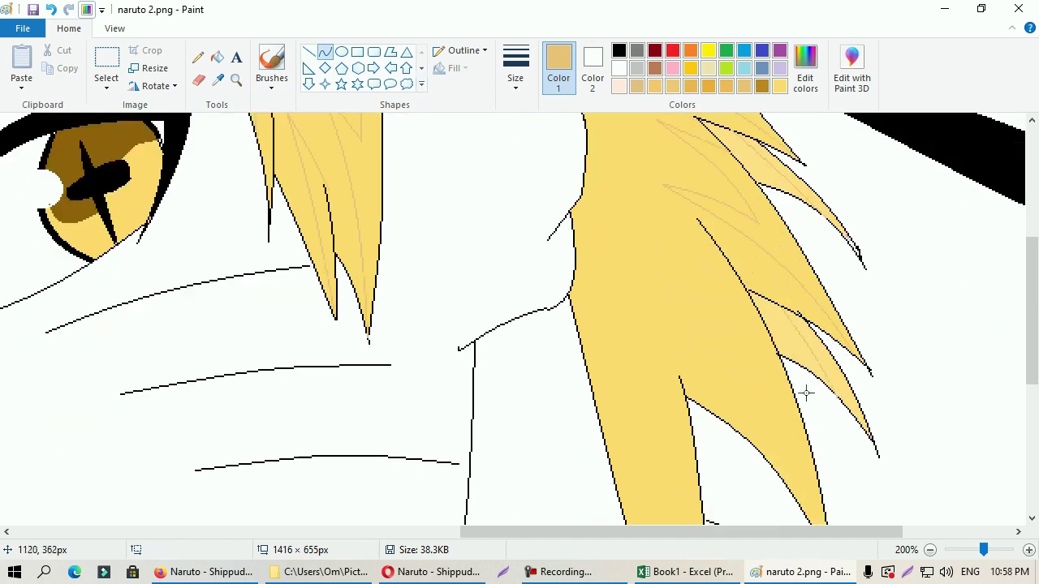
{"action": "key", "text": "ctrl+z"}
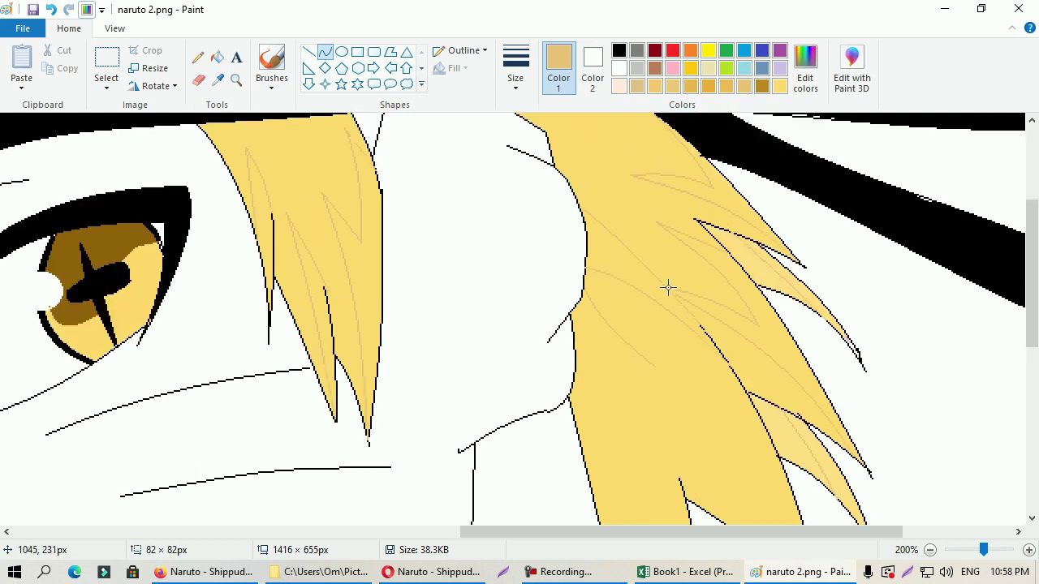
Outline tan shadows on the lower back-hair strands and fill the large shadow on the upper back hair.
{"action": "scroll", "coordinate": [604, 349], "scroll_direction": "down", "scroll_amount": 3}
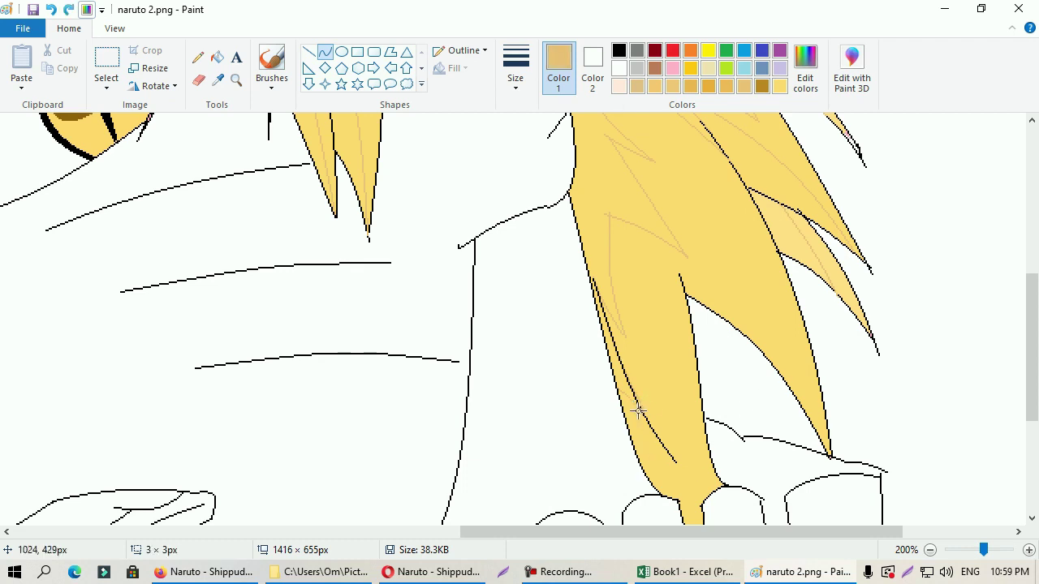
{"action": "scroll", "coordinate": [638, 411], "scroll_direction": "up", "scroll_amount": 10}
{"action": "scroll", "coordinate": [728, 352], "scroll_direction": "down", "scroll_amount": 5}
{"action": "scroll", "coordinate": [733, 352], "scroll_direction": "down", "scroll_amount": 3}
{"action": "scroll", "coordinate": [730, 408], "scroll_direction": "up", "scroll_amount": 3}
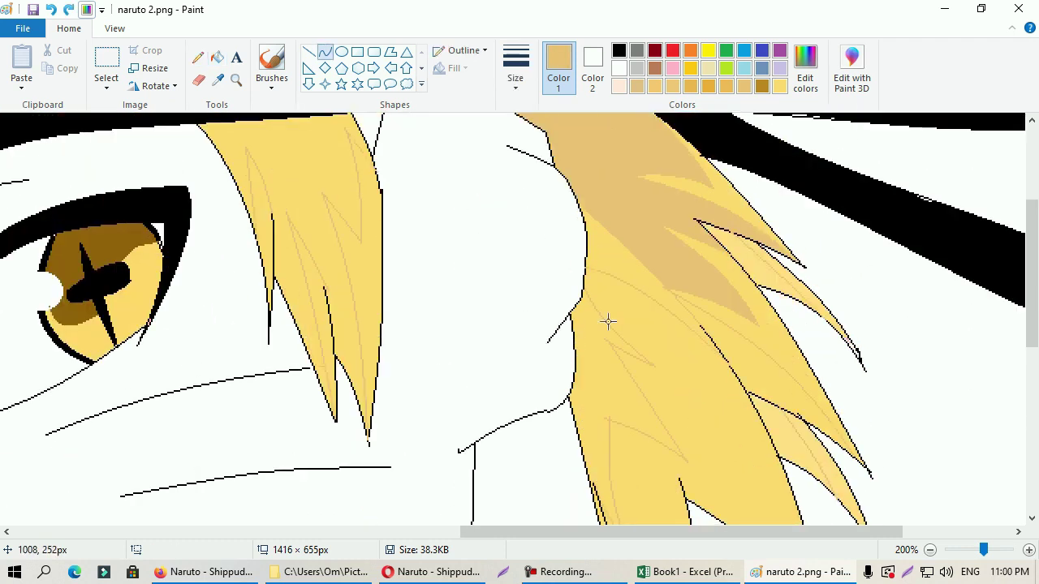
Define a custom tan colour and fill the outlined shadows on the lock beside the large eye.
{"action": "left_click", "coordinate": [806, 69]}
{"action": "left_click", "coordinate": [696, 268]}
{"action": "left_click", "coordinate": [365, 396]}
{"action": "left_click", "coordinate": [217, 57]}
{"action": "scroll", "coordinate": [712, 332], "scroll_direction": "up", "scroll_amount": 3}
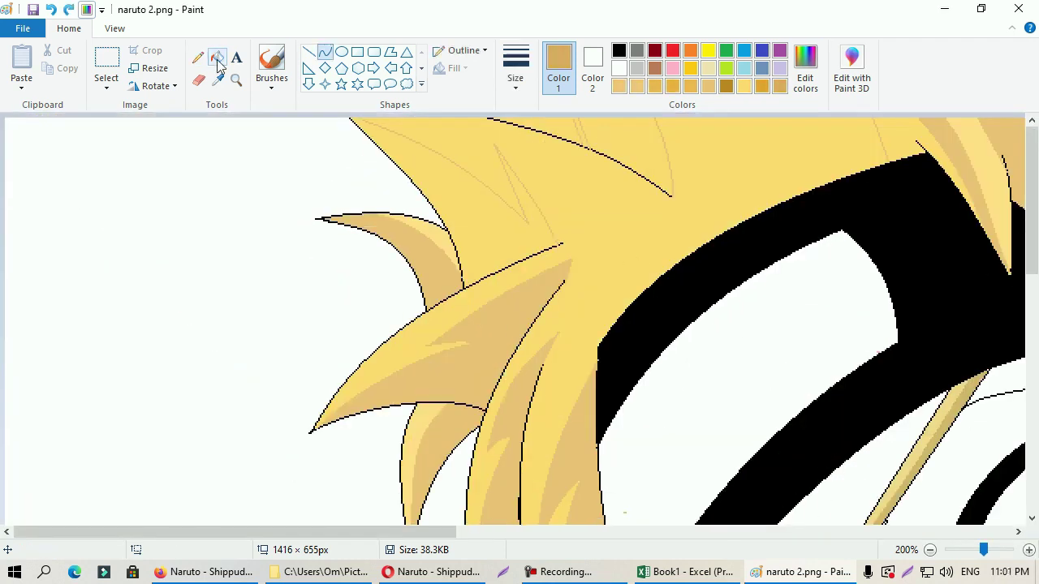
{"action": "left_click_drag", "start_coordinate": [427, 532], "coordinate": [804, 532]}
{"action": "scroll", "coordinate": [897, 487], "scroll_direction": "down", "scroll_amount": 3}
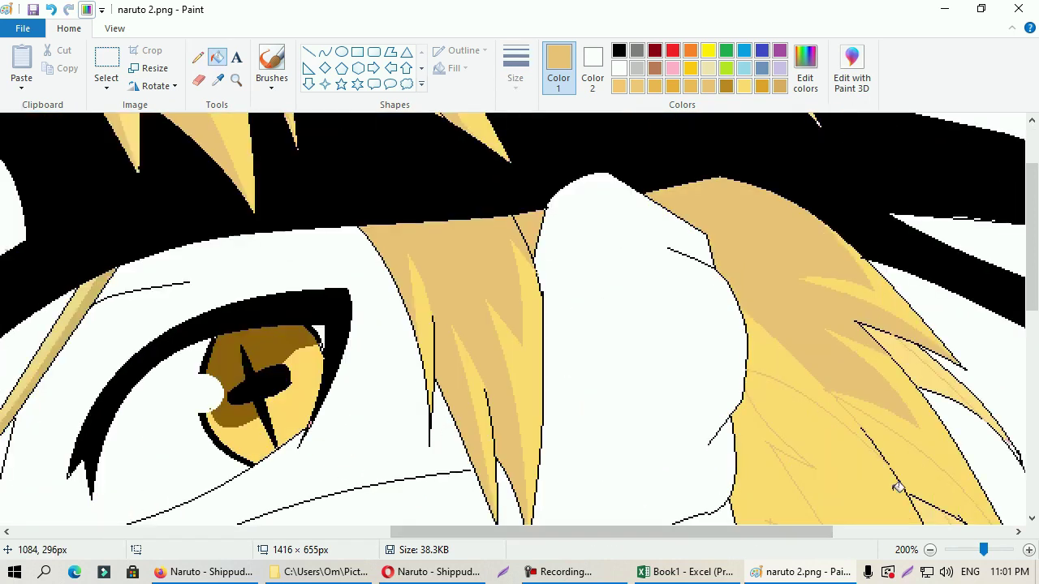
Try darker custom tans on the shadows of the curved hair tip and the upper side tuft.
{"action": "scroll", "coordinate": [897, 487], "scroll_direction": "left", "scroll_amount": 10}
{"action": "scroll", "coordinate": [730, 365], "scroll_direction": "up", "scroll_amount": 3}
{"action": "left_click", "coordinate": [806, 69]}
{"action": "left_click", "coordinate": [365, 397]}
{"action": "left_click", "coordinate": [382, 240]}
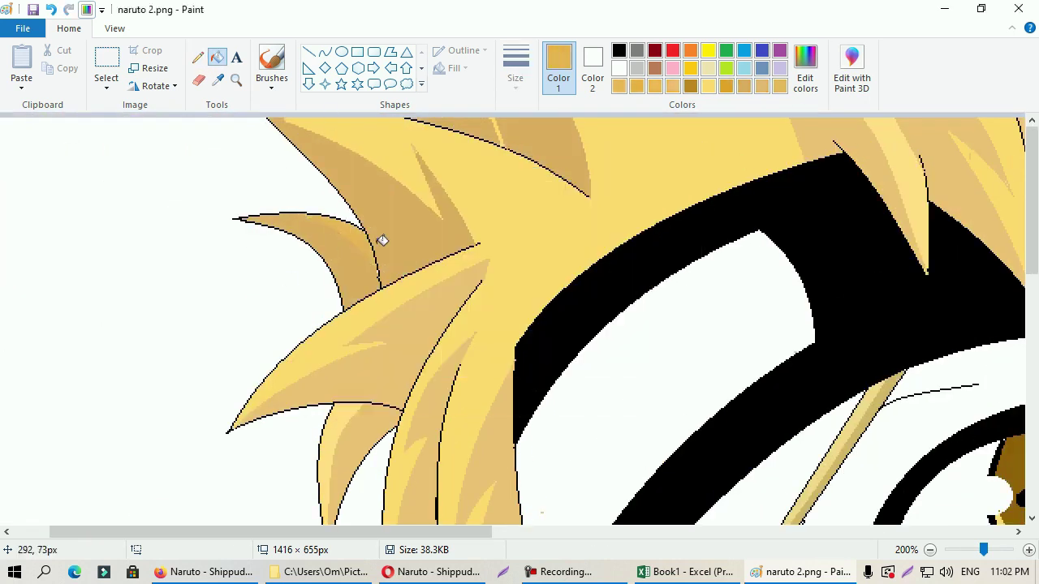
{"action": "left_click", "coordinate": [805, 69]}
{"action": "left_click", "coordinate": [365, 397]}
{"action": "key", "text": "ctrl+z"}
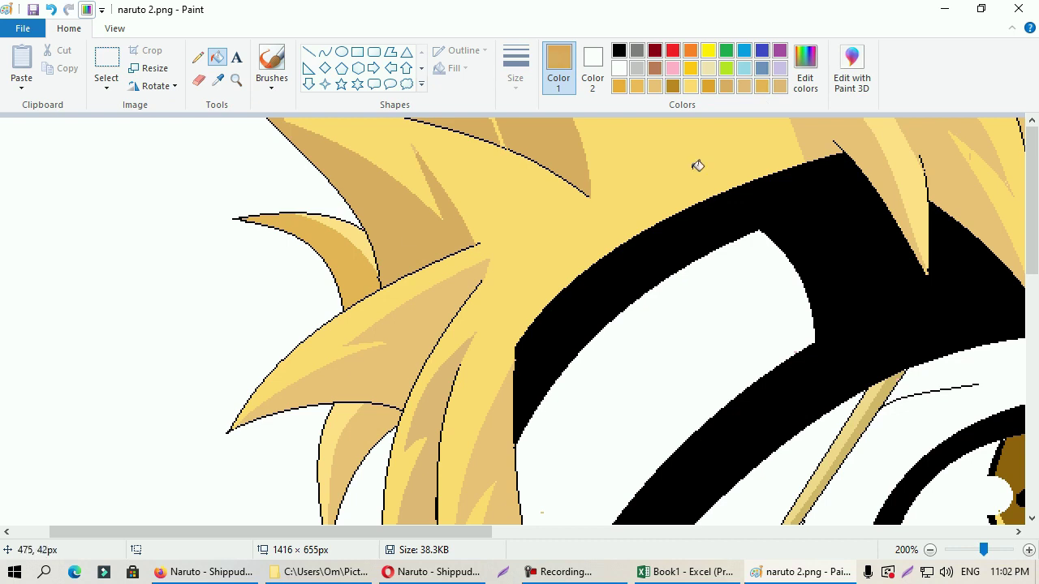
Refill the shadows on the side tufts and the first fringe strands over the headband with a muted custom tan.
{"action": "scroll", "coordinate": [603, 354], "scroll_direction": "down", "scroll_amount": 5}
{"action": "scroll", "coordinate": [661, 440], "scroll_direction": "right", "scroll_amount": 8}
{"action": "scroll", "coordinate": [661, 441], "scroll_direction": "up", "scroll_amount": 5}
{"action": "left_click", "coordinate": [325, 50]}
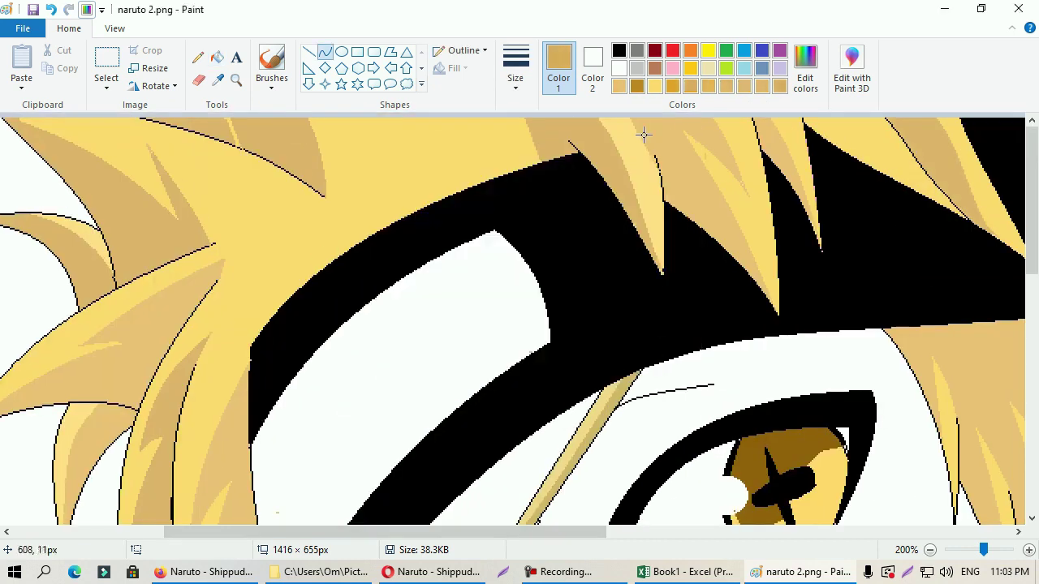
{"action": "key", "text": "ctrl+z"}
{"action": "scroll", "coordinate": [638, 141], "scroll_direction": "right", "scroll_amount": 8}
{"action": "scroll", "coordinate": [587, 190], "scroll_direction": "left", "scroll_amount": 6}
{"action": "scroll", "coordinate": [219, 251], "scroll_direction": "right", "scroll_amount": 1}
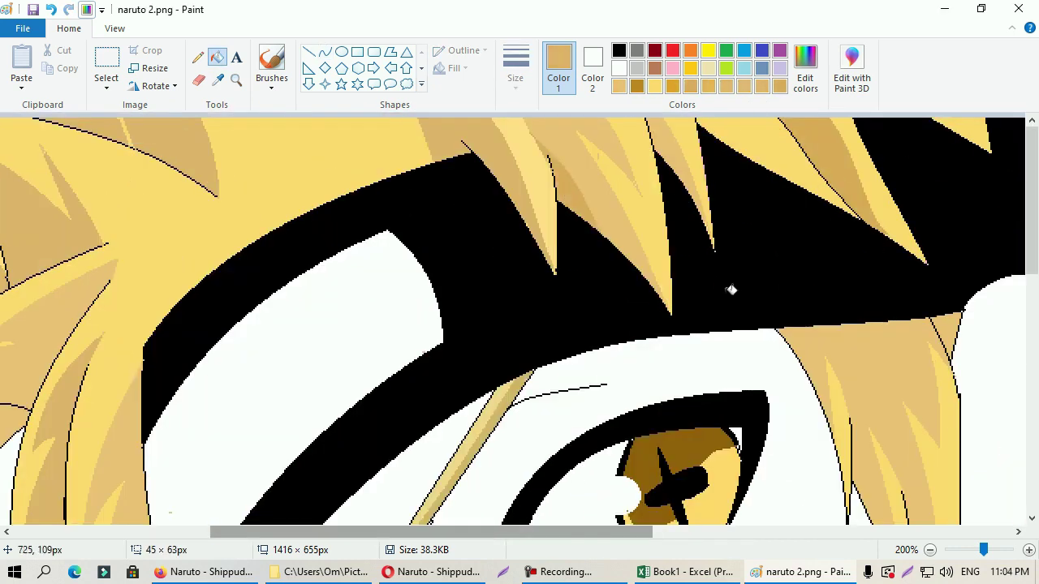
Refill the remaining shadows on the headband fringe, the lock beside the eye and the upper back hair with the muted tan.
{"action": "scroll", "coordinate": [733, 290], "scroll_direction": "right", "scroll_amount": 15}
{"action": "scroll", "coordinate": [771, 243], "scroll_direction": "down", "scroll_amount": 2}
{"action": "scroll", "coordinate": [57, 135], "scroll_direction": "up", "scroll_amount": 3}
{"action": "scroll", "coordinate": [427, 357], "scroll_direction": "left", "scroll_amount": 15}
{"action": "scroll", "coordinate": [427, 357], "scroll_direction": "down", "scroll_amount": 1}
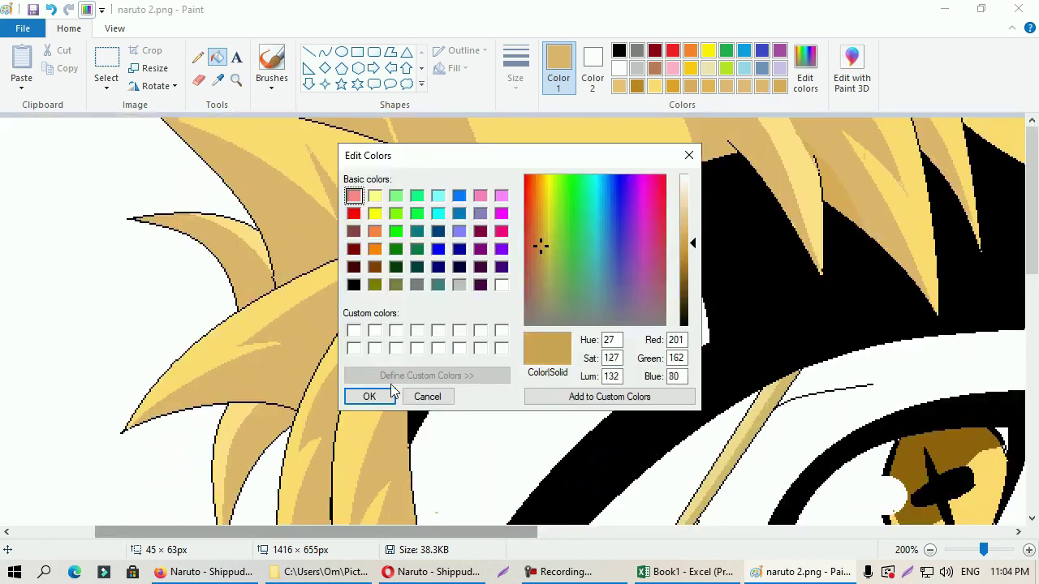
Define a darker tan custom colour (red 201, green 162, blue 80) and fill the sliver beside the ear and the lower back-hair shadows in tan.
{"action": "scroll", "coordinate": [487, 471], "scroll_direction": "right", "scroll_amount": 4}
{"action": "scroll", "coordinate": [617, 406], "scroll_direction": "right", "scroll_amount": 10}
{"action": "scroll", "coordinate": [714, 163], "scroll_direction": "down", "scroll_amount": 5}
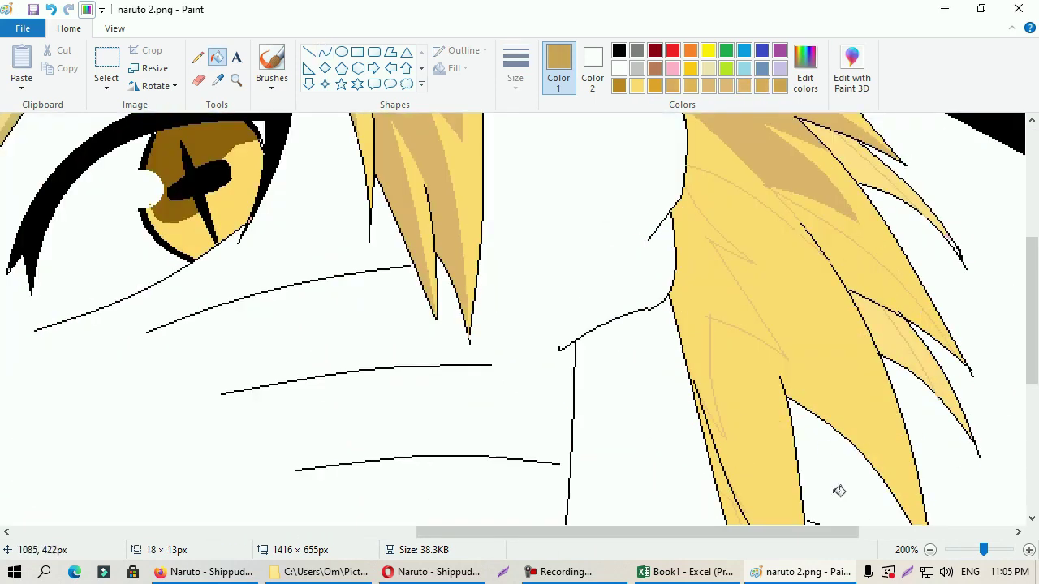
{"action": "scroll", "coordinate": [666, 243], "scroll_direction": "right", "scroll_amount": 3}
{"action": "scroll", "coordinate": [650, 266], "scroll_direction": "up", "scroll_amount": 3}
{"action": "left_click", "coordinate": [606, 341]}
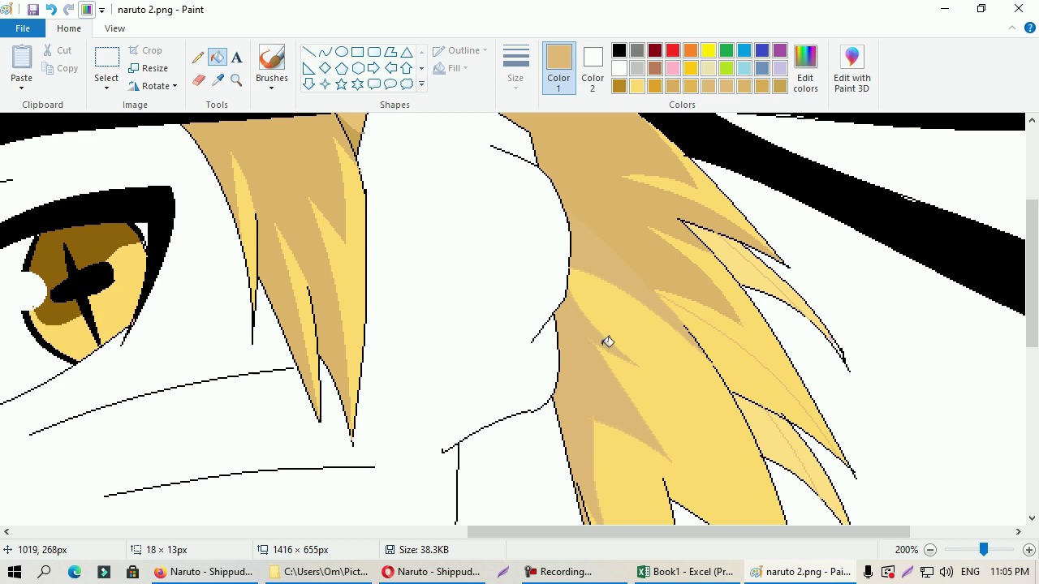
Adjust the custom tan, refill hair shadows with it, and outline and fill shadows on the outer back-hair strands.
{"action": "scroll", "coordinate": [606, 341], "scroll_direction": "up", "scroll_amount": 3, "text": "ctrl"}
{"action": "scroll", "coordinate": [536, 147], "scroll_direction": "down", "scroll_amount": 5, "text": "ctrl"}
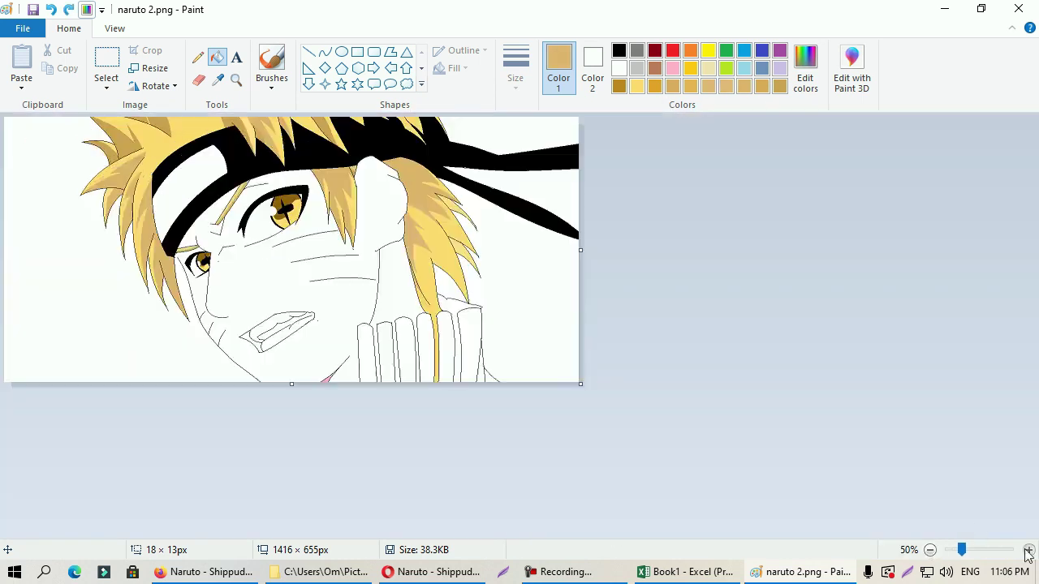
{"action": "scroll", "coordinate": [536, 146], "scroll_direction": "up", "scroll_amount": 1, "text": "ctrl"}
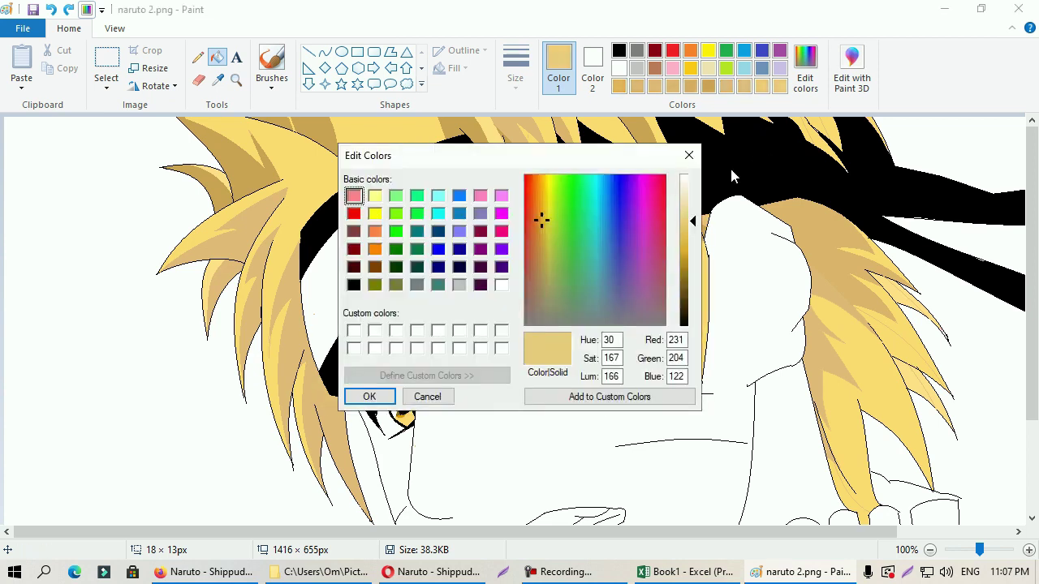
{"action": "key", "text": "Return"}
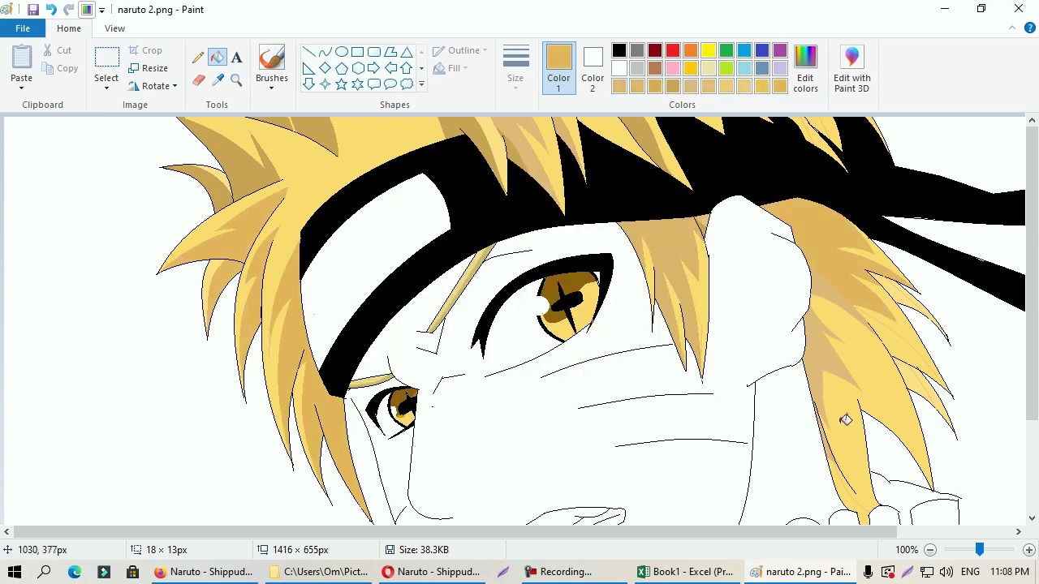
{"action": "key", "text": "ctrl+Page_Up"}
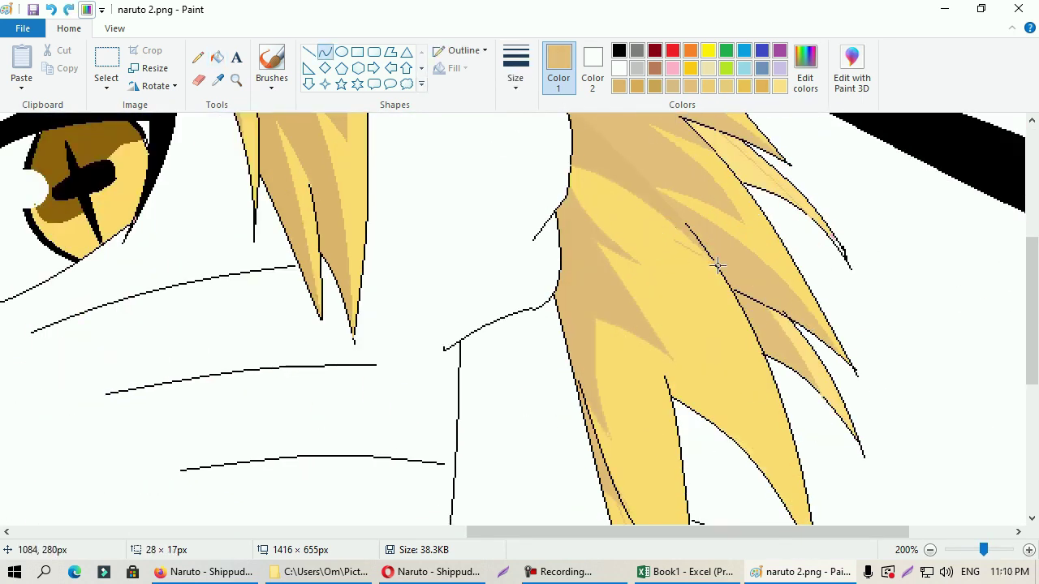
{"action": "scroll", "coordinate": [803, 367], "scroll_direction": "down", "scroll_amount": 3}
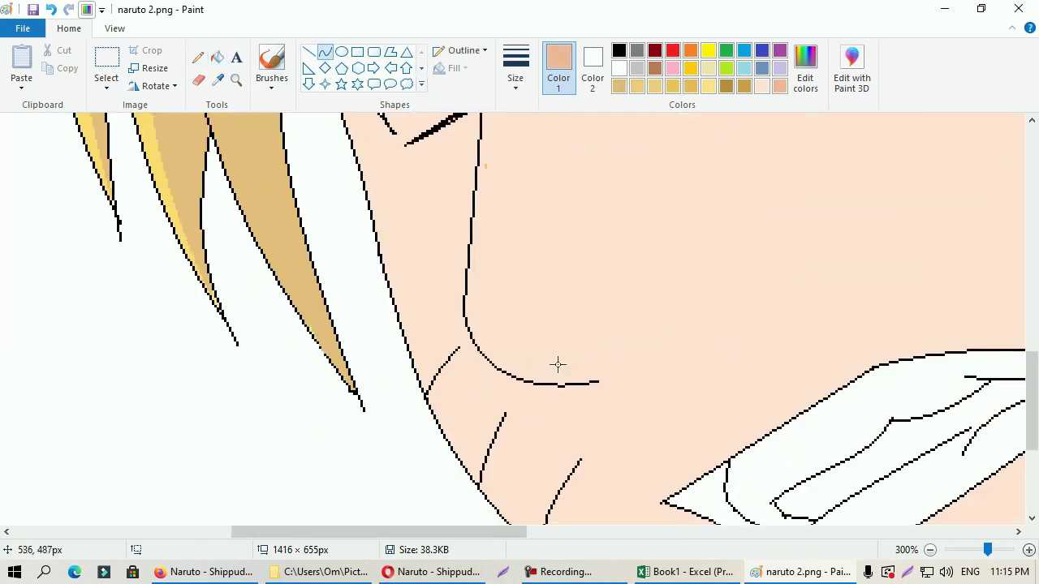
Outline and fill a pinkish-tan shadow beneath the nose tip, and outline a curved nostril shadow beside it.
{"action": "left_click_drag", "start_coordinate": [476, 350], "coordinate": [506, 413]}
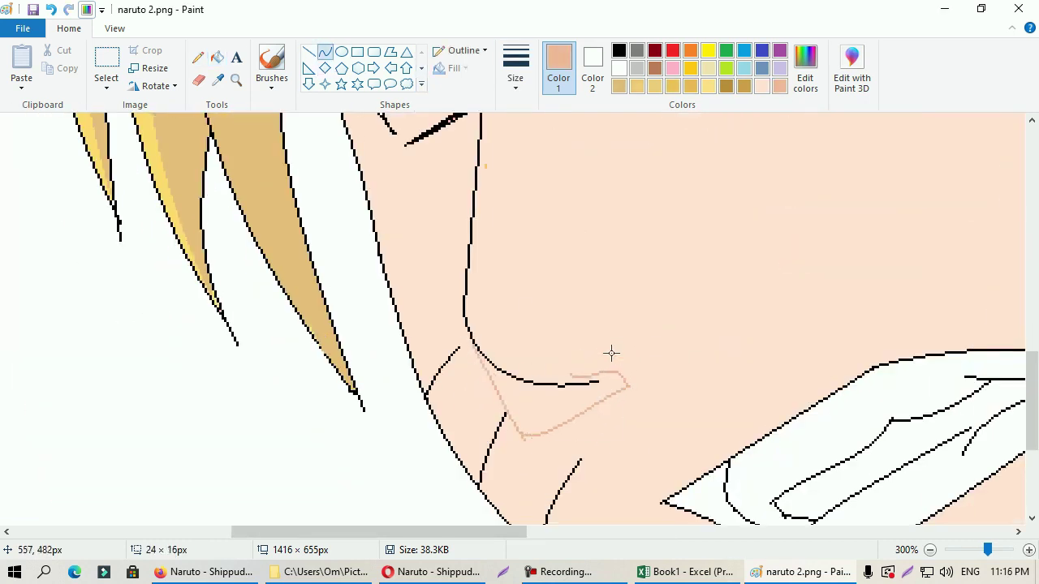
{"action": "left_click", "coordinate": [593, 69]}
{"action": "left_click", "coordinate": [762, 86]}
{"action": "left_click", "coordinate": [217, 57]}
{"action": "left_click_drag", "start_coordinate": [609, 408], "coordinate": [696, 374]}
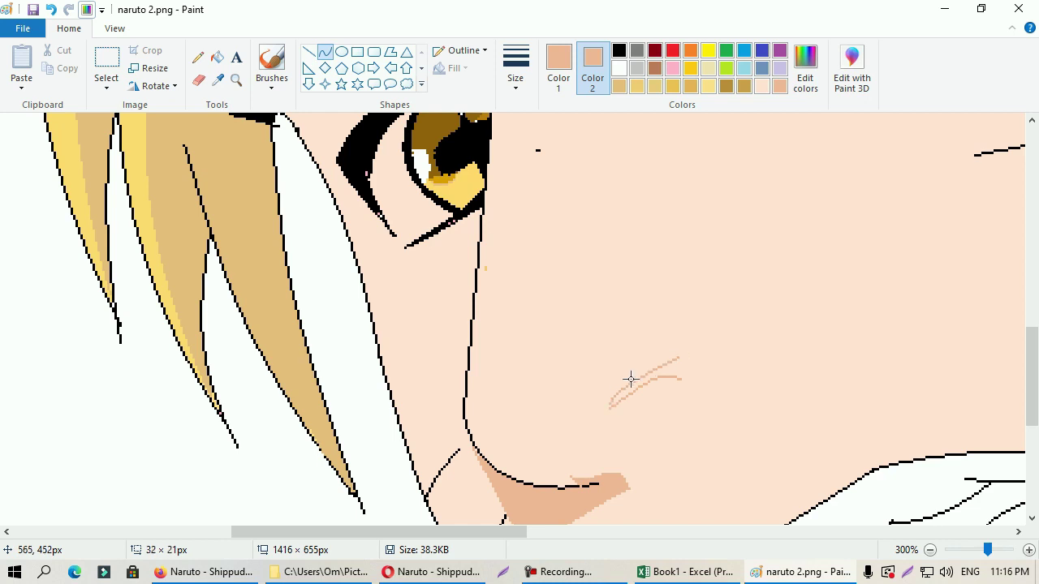
Outline orange-tan shadows along the headband's lower edge, around the inner brow and above the small eye.
{"action": "scroll", "coordinate": [592, 439], "scroll_direction": "up", "scroll_amount": 4}
{"action": "left_click_drag", "start_coordinate": [368, 306], "coordinate": [406, 355]}
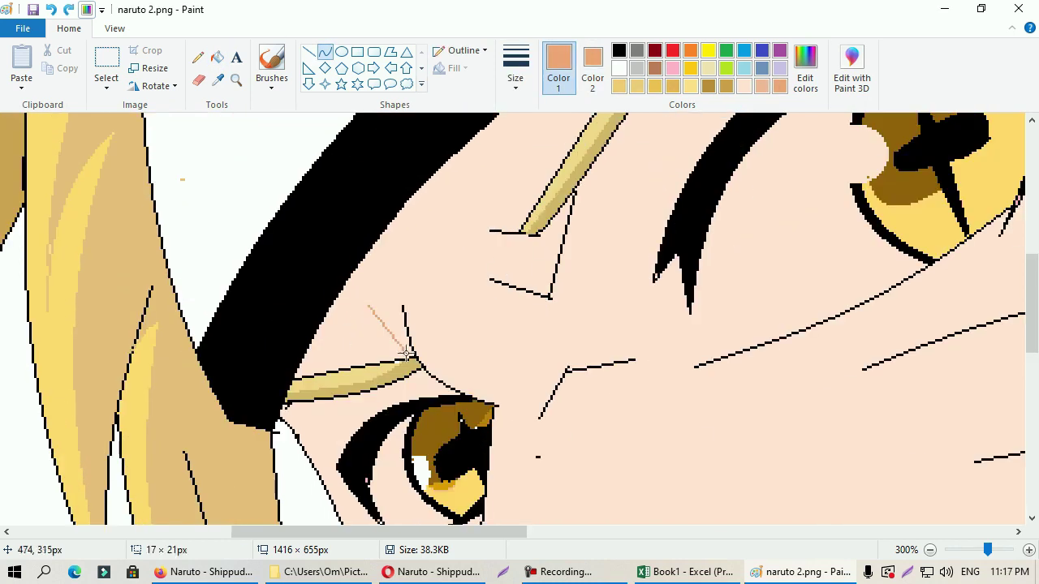
{"action": "scroll", "coordinate": [404, 300], "scroll_direction": "up", "scroll_amount": 5}
{"action": "left_click_drag", "start_coordinate": [404, 300], "coordinate": [615, 295]}
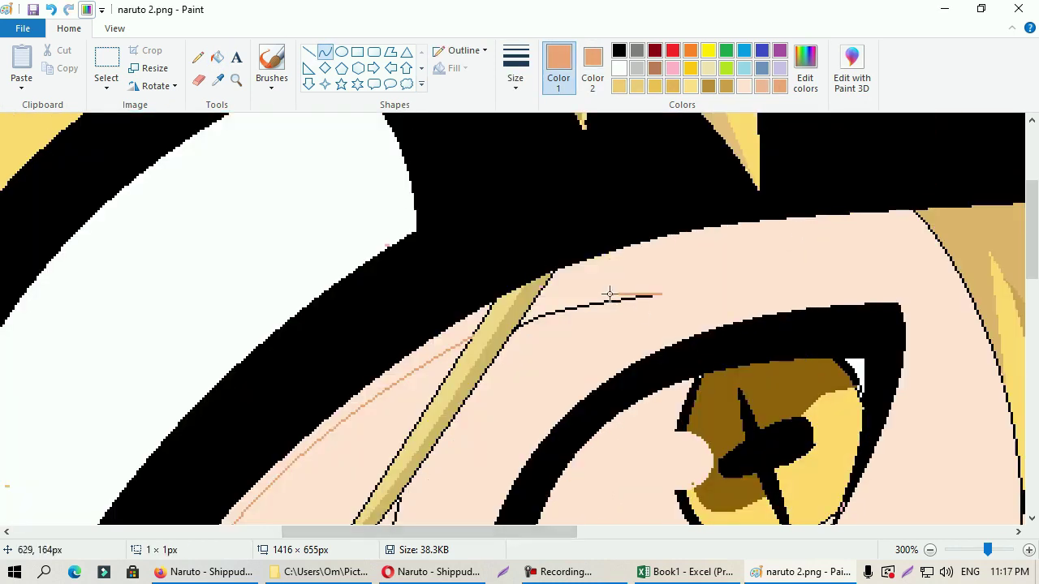
{"action": "scroll", "coordinate": [615, 295], "scroll_direction": "down", "scroll_amount": 3}
{"action": "scroll", "coordinate": [568, 382], "scroll_direction": "down", "scroll_amount": 3}
{"action": "mouse_move", "coordinate": [442, 386]}
{"action": "left_mouse_down"}
{"action": "mouse_move", "coordinate": [425, 431]}
{"action": "mouse_move", "coordinate": [403, 436]}
{"action": "left_mouse_up"}
Fill the outlined shadow at the bridge of the nose below the long brow with orange-tan.
{"action": "left_click", "coordinate": [779, 86]}
{"action": "scroll", "coordinate": [536, 371], "scroll_direction": "down", "scroll_amount": 3}
{"action": "scroll", "coordinate": [536, 371], "scroll_direction": "up", "scroll_amount": 3}
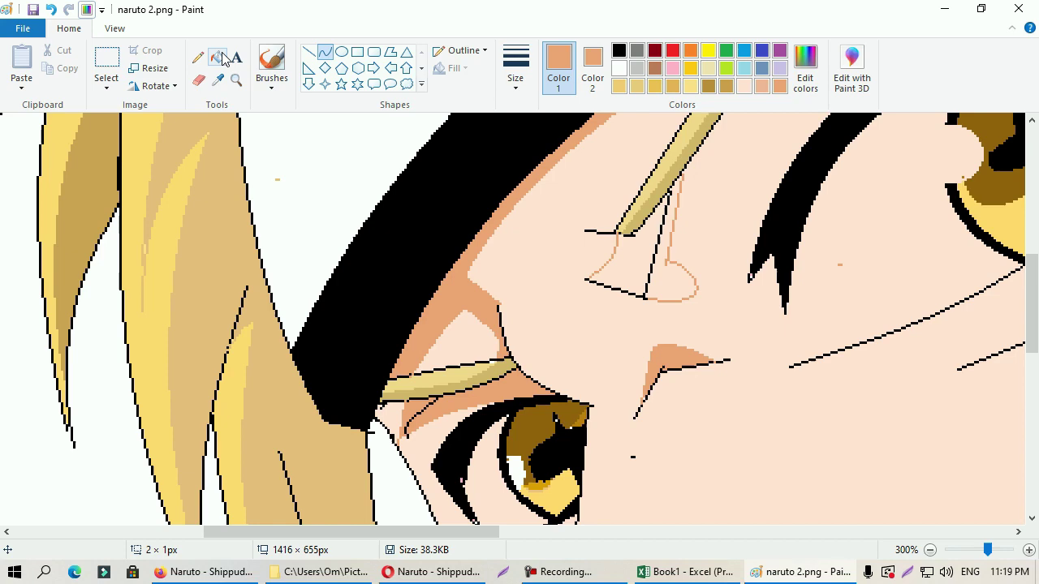
{"action": "left_click", "coordinate": [217, 57]}
{"action": "left_click", "coordinate": [674, 276]}
Define a pale peach custom colour (red 255, green 233, blue 210) and refill the face skin with it.
{"action": "scroll", "coordinate": [590, 321], "scroll_direction": "up", "scroll_amount": 3}
{"action": "left_click", "coordinate": [325, 53]}
{"action": "scroll", "coordinate": [803, 375], "scroll_direction": "down", "scroll_amount": 1}
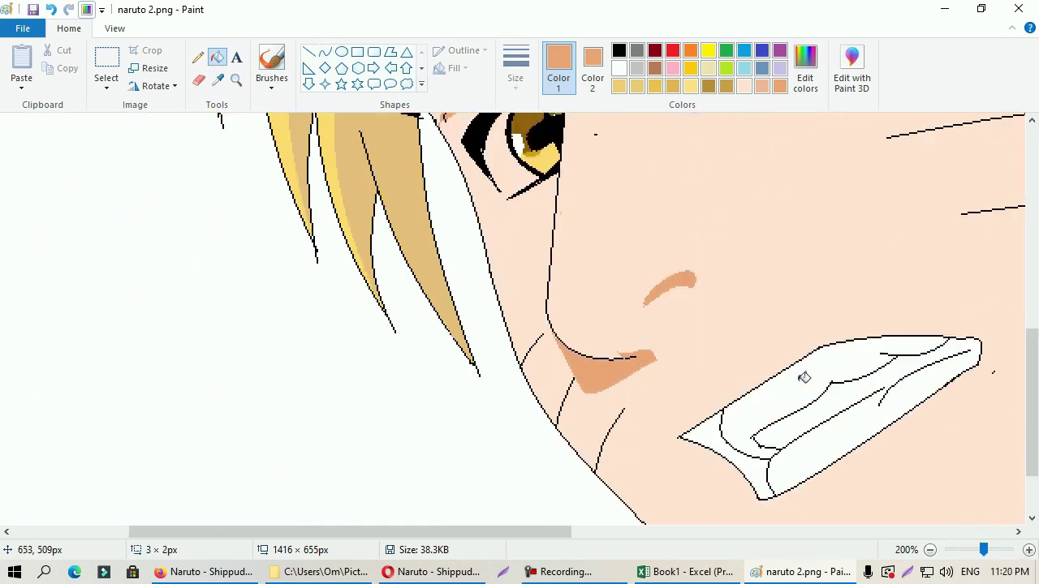
{"action": "scroll", "coordinate": [851, 203], "scroll_direction": "up", "scroll_amount": 1}
{"action": "scroll", "coordinate": [820, 163], "scroll_direction": "down", "scroll_amount": 1}
{"action": "left_click", "coordinate": [806, 78]}
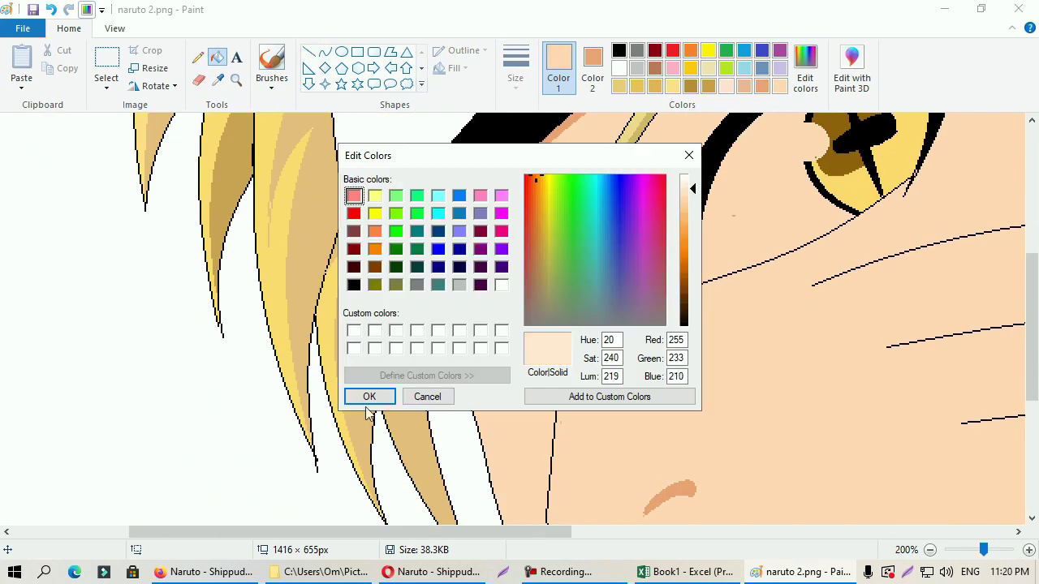
{"action": "left_click", "coordinate": [364, 397]}
{"action": "left_click", "coordinate": [216, 57]}
Shade the narrow area under the small eye beside the nose and the sliver along the rear jaw line in orange-tan.
{"action": "scroll", "coordinate": [726, 132], "scroll_direction": "right", "scroll_amount": 3}
{"action": "scroll", "coordinate": [617, 370], "scroll_direction": "down", "scroll_amount": 3}
{"action": "scroll", "coordinate": [682, 366], "scroll_direction": "up", "scroll_amount": 2}
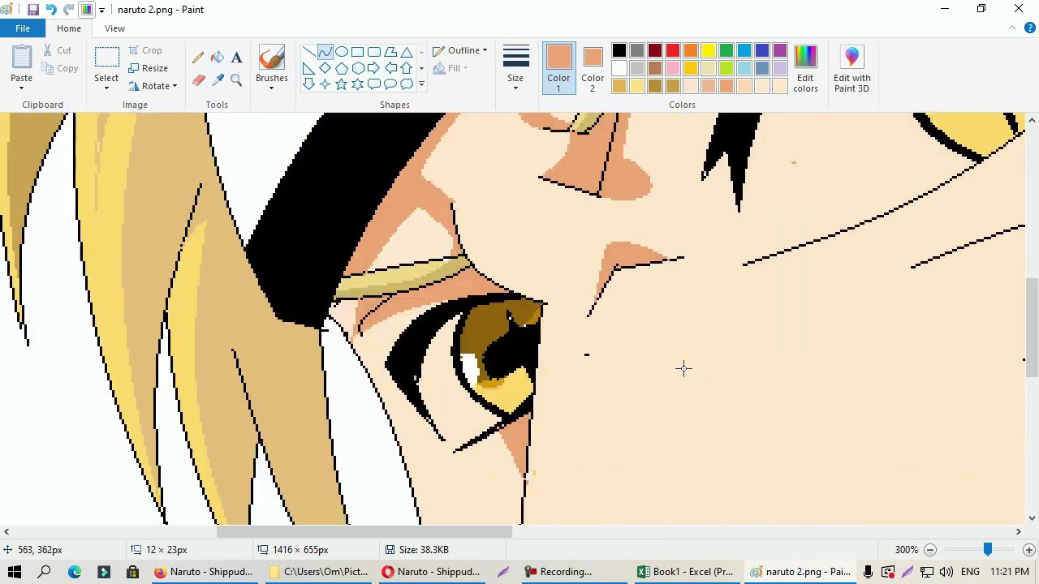
{"action": "scroll", "coordinate": [561, 363], "scroll_direction": "up", "scroll_amount": 1}
{"action": "left_click", "coordinate": [562, 381]}
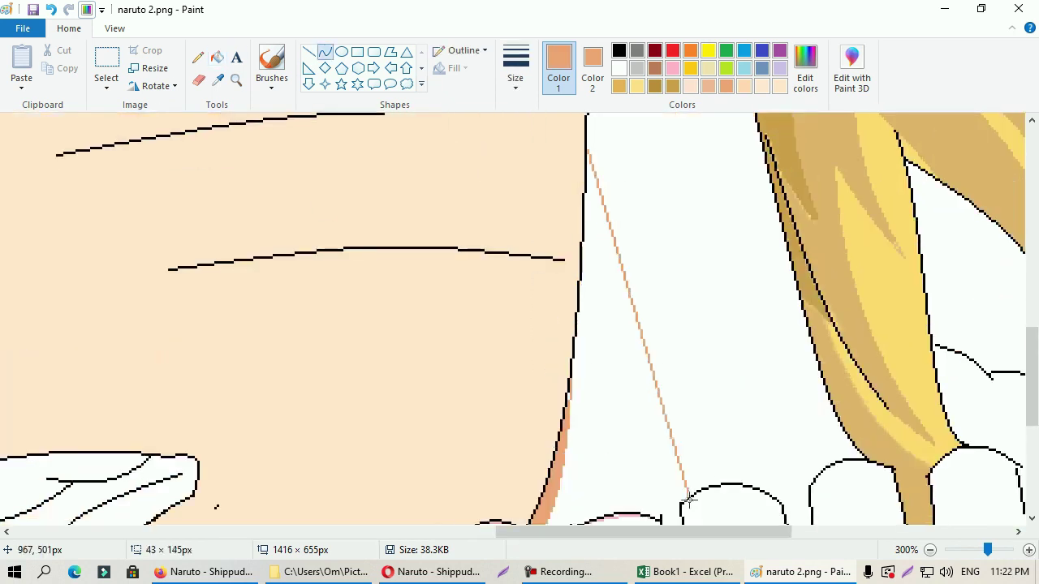
Draw the black neck line from the jaw to the fingers and fill the narrow wedge behind the jaw with black.
{"action": "scroll", "coordinate": [688, 499], "scroll_direction": "down", "scroll_amount": 2}
{"action": "scroll", "coordinate": [582, 197], "scroll_direction": "up", "scroll_amount": 4}
{"action": "left_click", "coordinate": [593, 203]}
{"action": "scroll", "coordinate": [617, 325], "scroll_direction": "down", "scroll_amount": 2}
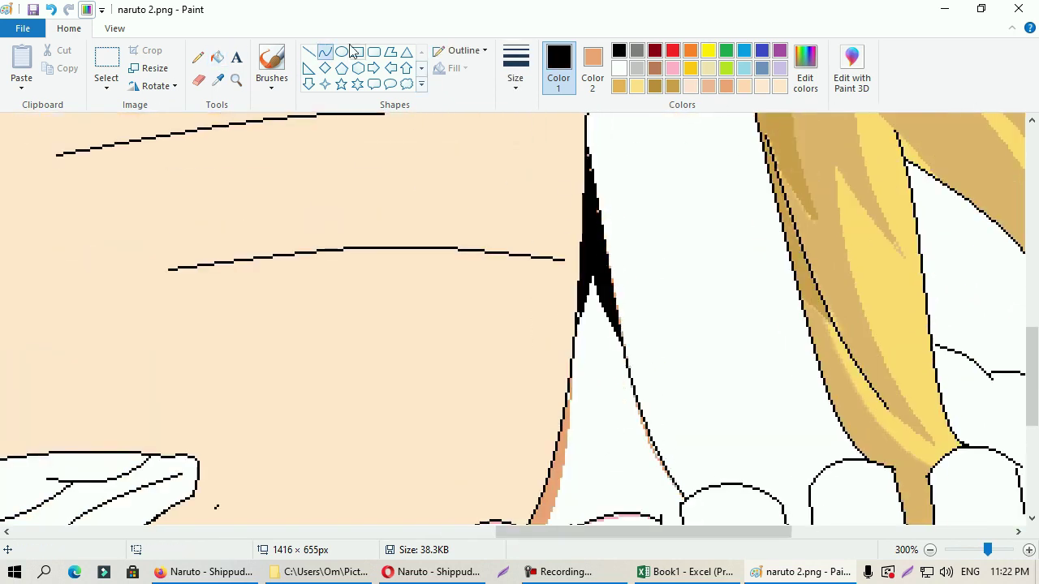
{"action": "left_click", "coordinate": [217, 57]}
{"action": "scroll", "coordinate": [632, 367], "scroll_direction": "down", "scroll_amount": 2}
{"action": "scroll", "coordinate": [631, 367], "scroll_direction": "up", "scroll_amount": 2}
{"action": "left_click", "coordinate": [632, 367]}
{"action": "scroll", "coordinate": [632, 367], "scroll_direction": "down", "scroll_amount": 3}
{"action": "key", "text": "ctrl+z"}
Outline a triangular shadow below the lower lip and fill it with orange-tan.
{"action": "left_click", "coordinate": [805, 69]}
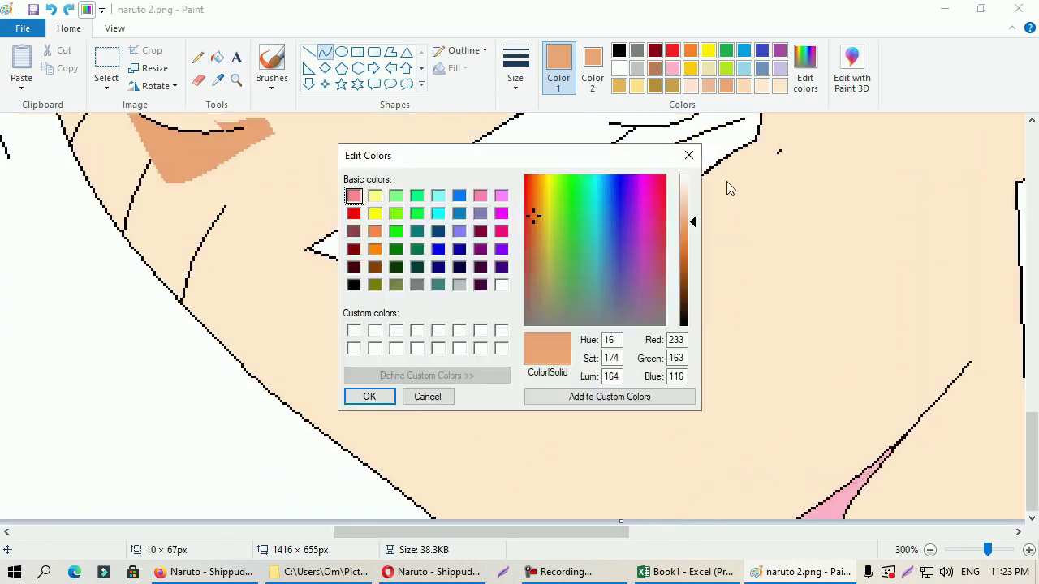
{"action": "key", "text": "Return"}
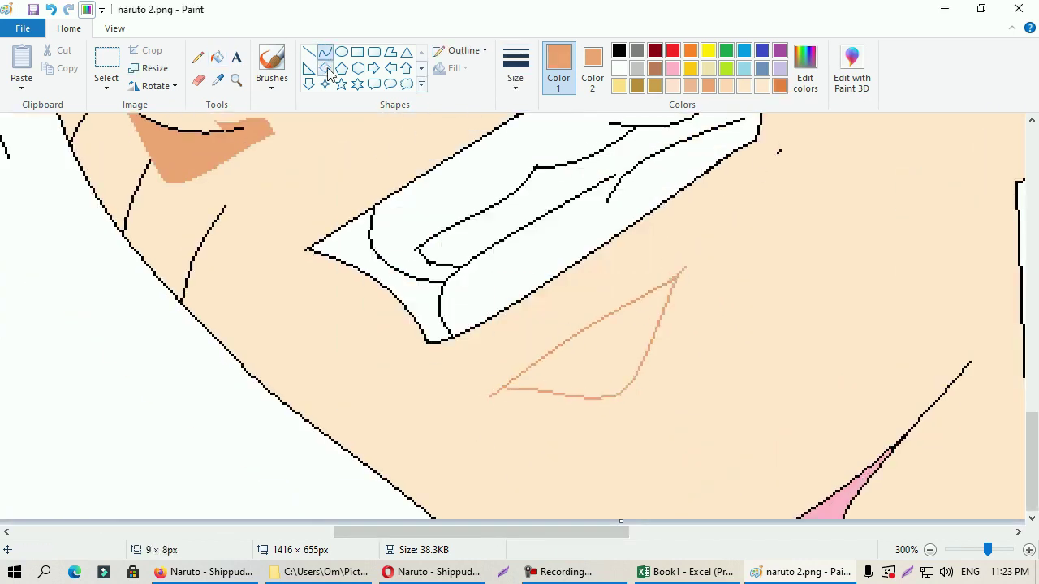
{"action": "left_click", "coordinate": [216, 57]}
{"action": "left_click", "coordinate": [585, 349]}
Outline and fill shadows above the upper lip, orange-tan near the mouth corner and paler pinkish-tan along the rest.
{"action": "scroll", "coordinate": [639, 411], "scroll_direction": "up", "scroll_amount": 10}
{"action": "scroll", "coordinate": [607, 325], "scroll_direction": "down", "scroll_amount": 10}
{"action": "scroll", "coordinate": [796, 393], "scroll_direction": "up", "scroll_amount": 10}
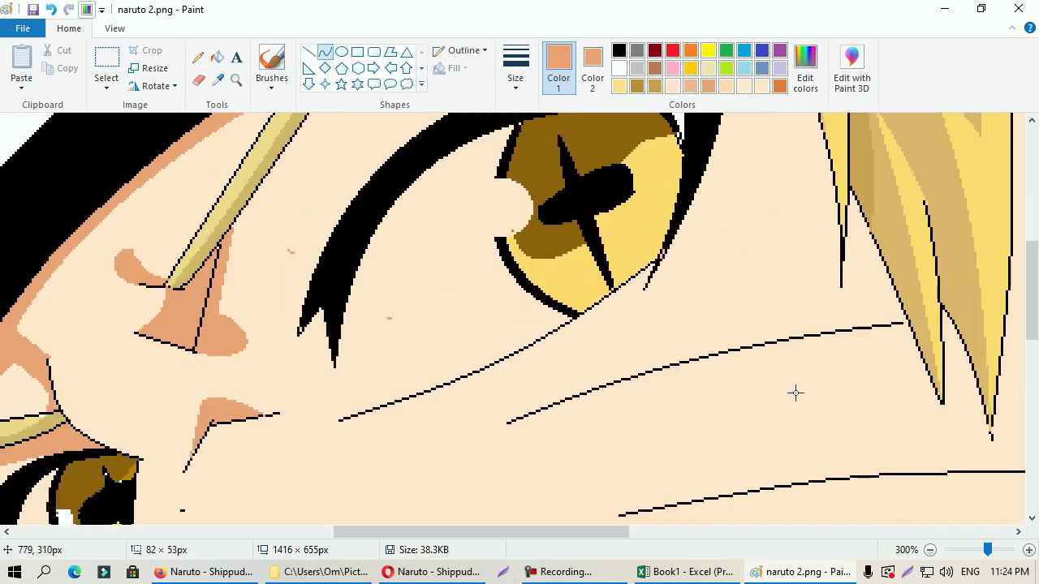
{"action": "scroll", "coordinate": [480, 287], "scroll_direction": "down", "scroll_amount": 10}
{"action": "left_click_drag", "start_coordinate": [505, 369], "coordinate": [853, 286]}
{"action": "left_click", "coordinate": [600, 332]}
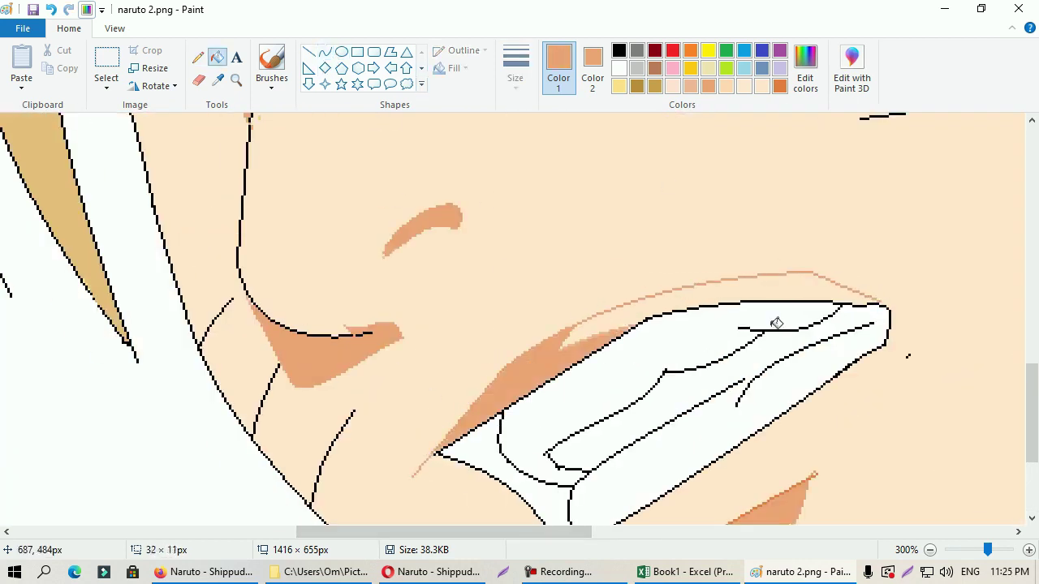
{"action": "left_click", "coordinate": [777, 296]}
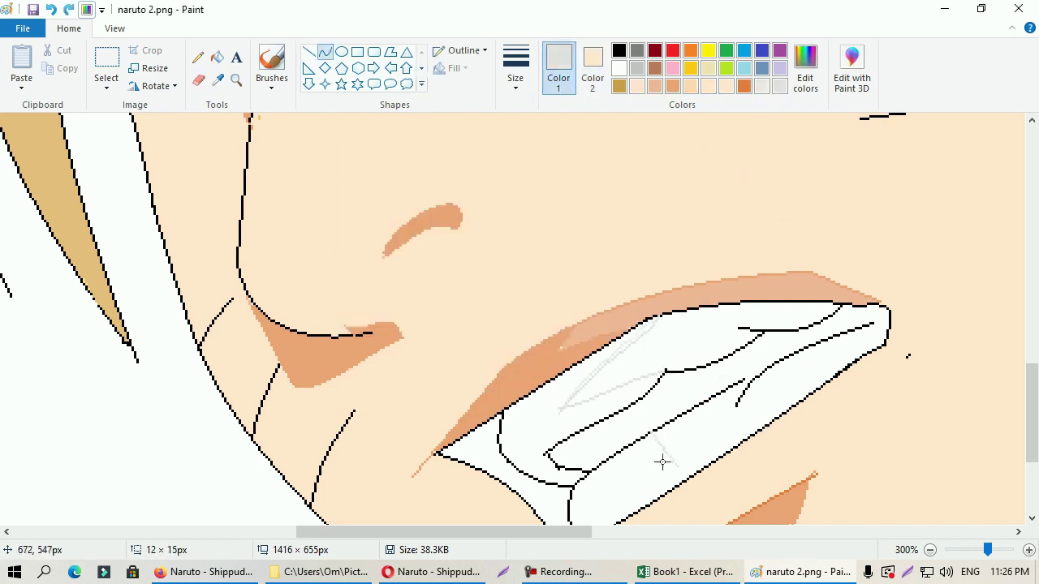
Try filling the shaded tooth edges with light grey, using a custom grey of RGB 205, 205, 205.
{"action": "left_click", "coordinate": [217, 56]}
{"action": "left_click", "coordinate": [541, 398]}
{"action": "left_click", "coordinate": [806, 69]}
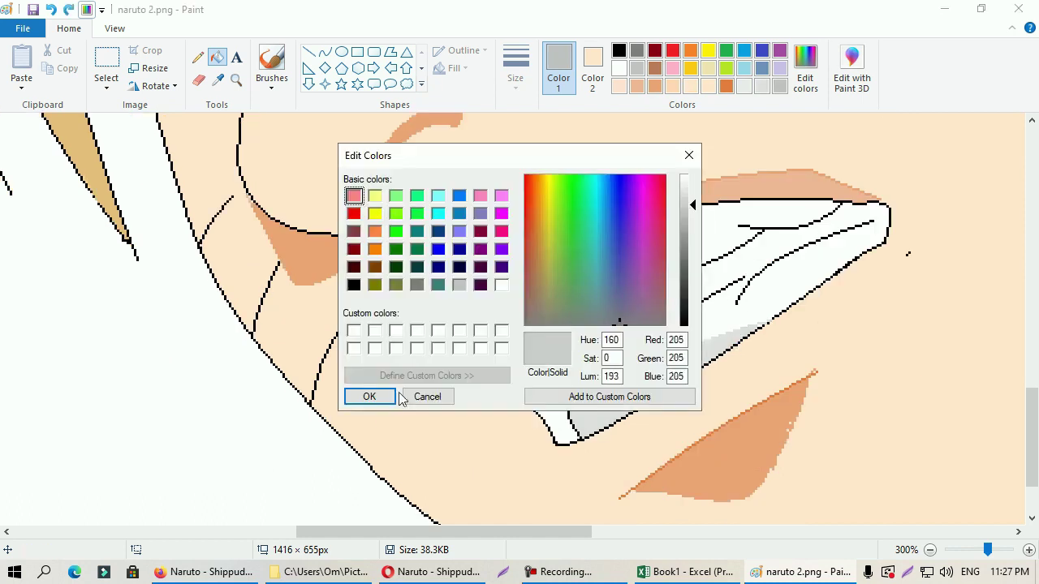
{"action": "left_click", "coordinate": [364, 397]}
{"action": "left_click", "coordinate": [198, 57]}
{"action": "scroll", "coordinate": [611, 362], "scroll_direction": "right", "scroll_amount": 5}
{"action": "scroll", "coordinate": [610, 362], "scroll_direction": "down", "scroll_amount": 1}
Try another custom light grey on the tooth shadows and fill the shaded tooth areas back with white.
{"action": "left_click", "coordinate": [806, 69]}
{"action": "left_click", "coordinate": [596, 317]}
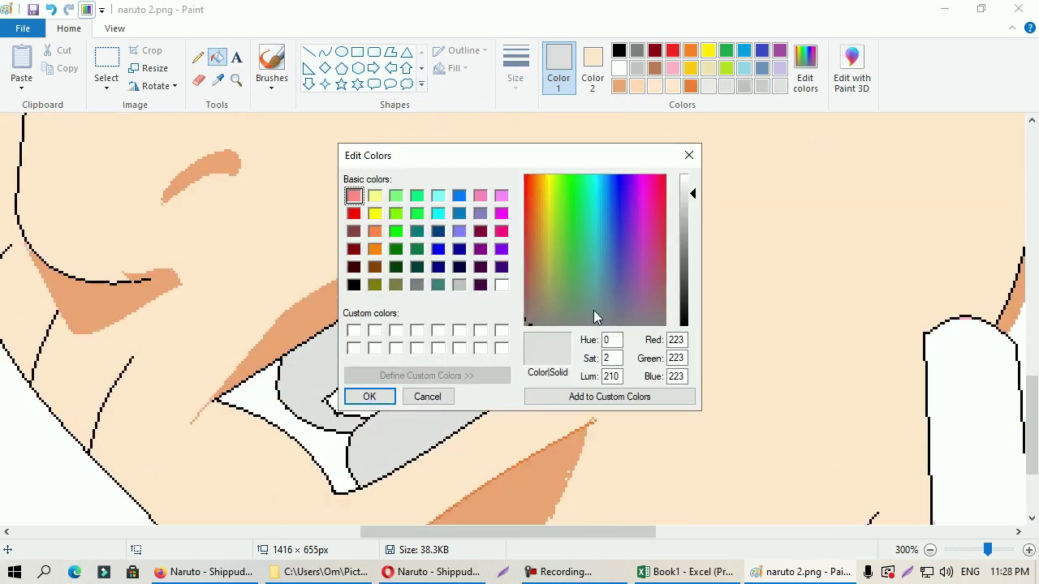
{"action": "left_click", "coordinate": [364, 397]}
{"action": "left_click", "coordinate": [217, 57]}
{"action": "left_click", "coordinate": [331, 345]}
{"action": "left_click", "coordinate": [619, 68]}
{"action": "left_click", "coordinate": [406, 442]}
{"action": "left_click", "coordinate": [325, 374]}
Outline and fill the tooth-edge shadows in pale pinkish grey, and fill the open mouth gaps with black.
{"action": "left_click", "coordinate": [198, 56]}
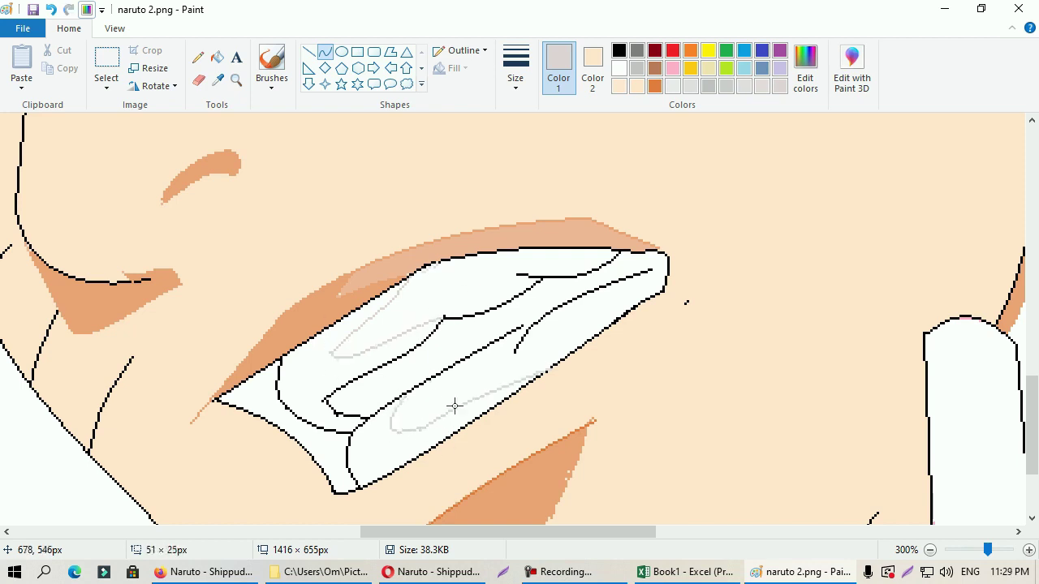
{"action": "left_click", "coordinate": [216, 57]}
{"action": "left_click", "coordinate": [325, 369]}
{"action": "left_click", "coordinate": [389, 454]}
{"action": "scroll", "coordinate": [647, 449], "scroll_direction": "down", "scroll_amount": 3}
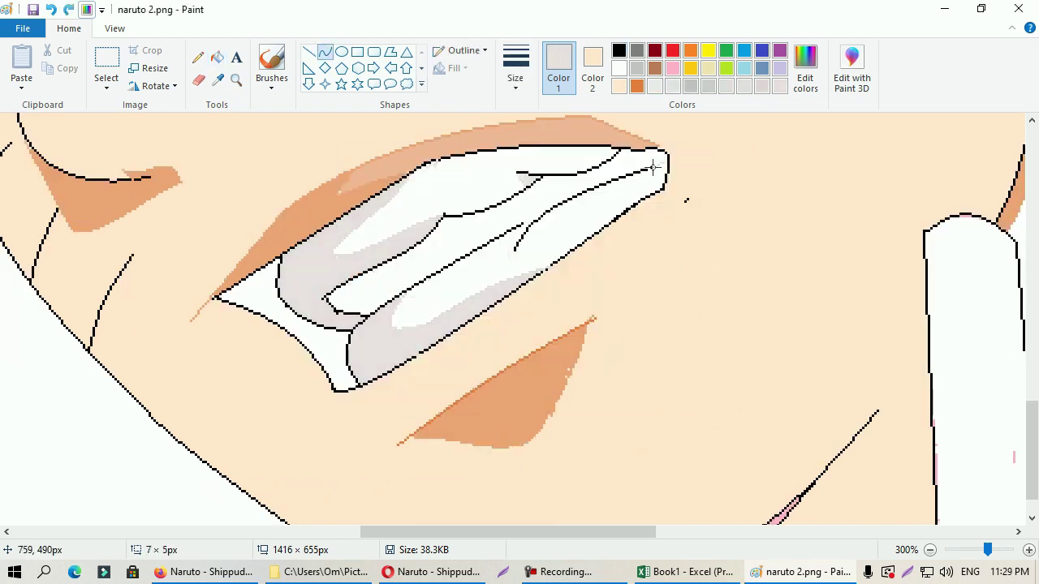
{"action": "left_click", "coordinate": [216, 56]}
{"action": "scroll", "coordinate": [520, 325], "scroll_direction": "down", "scroll_amount": 2}
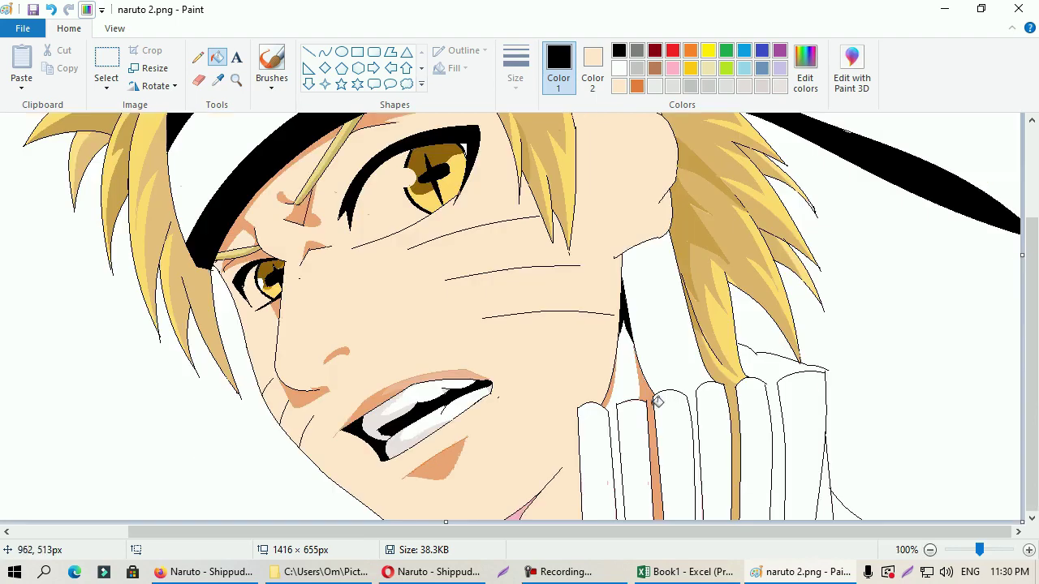
Close the inner corner of the large eye with a white line and fill the eyeball with white.
{"action": "scroll", "coordinate": [568, 285], "scroll_direction": "up", "scroll_amount": 2}
{"action": "left_click", "coordinate": [619, 68]}
{"action": "scroll", "coordinate": [520, 325], "scroll_direction": "down", "scroll_amount": 2}
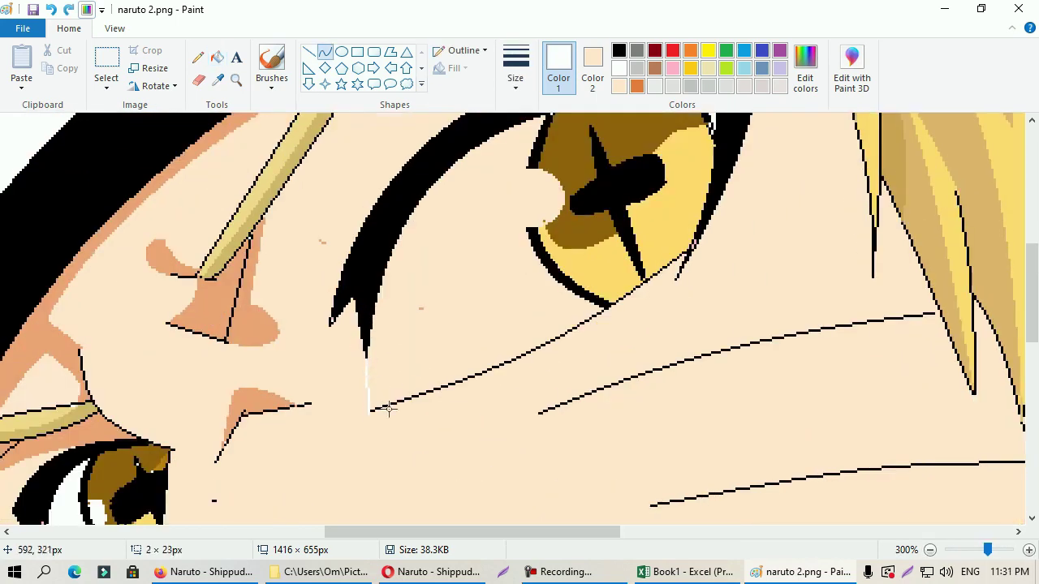
{"action": "scroll", "coordinate": [520, 325], "scroll_direction": "up", "scroll_amount": 1}
Choose a light pink and start the shadow outline on the cheek below the small eye.
{"action": "left_click", "coordinate": [805, 69]}
{"action": "left_click", "coordinate": [374, 232]}
{"action": "left_click", "coordinate": [427, 396]}
{"action": "scroll", "coordinate": [520, 324], "scroll_direction": "left", "scroll_amount": 5}
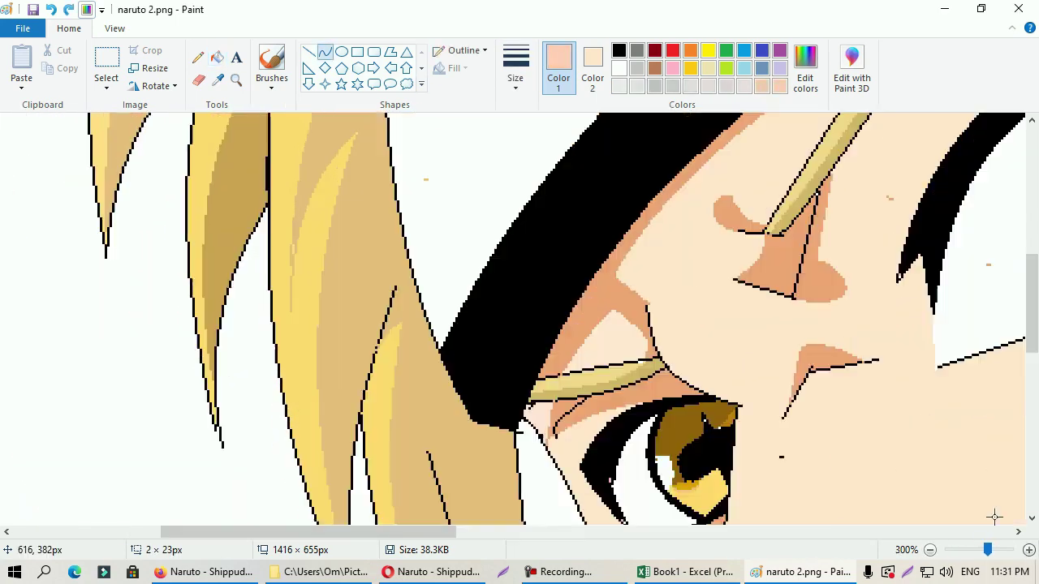
{"action": "scroll", "coordinate": [737, 376], "scroll_direction": "down", "scroll_amount": 5}
{"action": "left_click", "coordinate": [324, 51]}
{"action": "scroll", "coordinate": [640, 248], "scroll_direction": "down", "scroll_amount": 1}
{"action": "scroll", "coordinate": [640, 249], "scroll_direction": "up", "scroll_amount": 2}
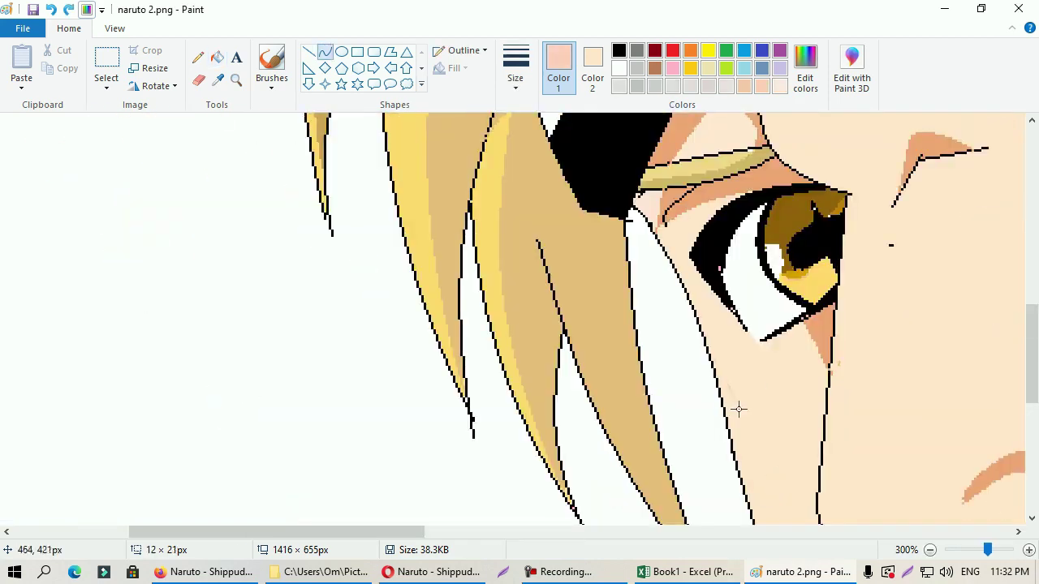
Draw the light pink shadow outline along the front edge of the face down to the chin, erasing stray lines.
{"action": "scroll", "coordinate": [738, 411], "scroll_direction": "down", "scroll_amount": 3}
{"action": "scroll", "coordinate": [1001, 419], "scroll_direction": "down", "scroll_amount": 2}
{"action": "scroll", "coordinate": [501, 499], "scroll_direction": "down", "scroll_amount": 1}
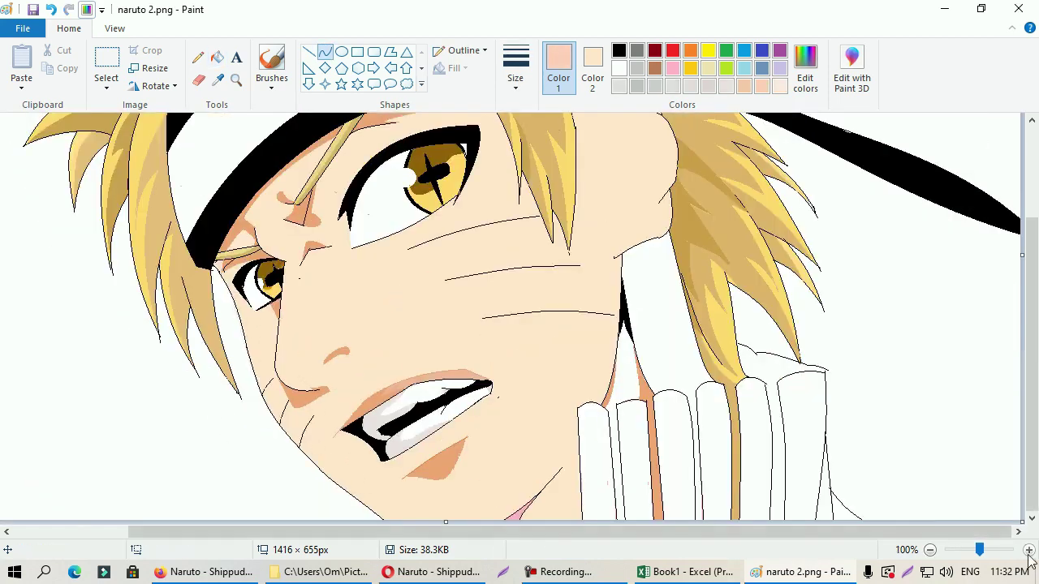
{"action": "left_click", "coordinate": [1028, 552]}
{"action": "scroll", "coordinate": [557, 413], "scroll_direction": "up", "scroll_amount": 1}
{"action": "left_click", "coordinate": [199, 79]}
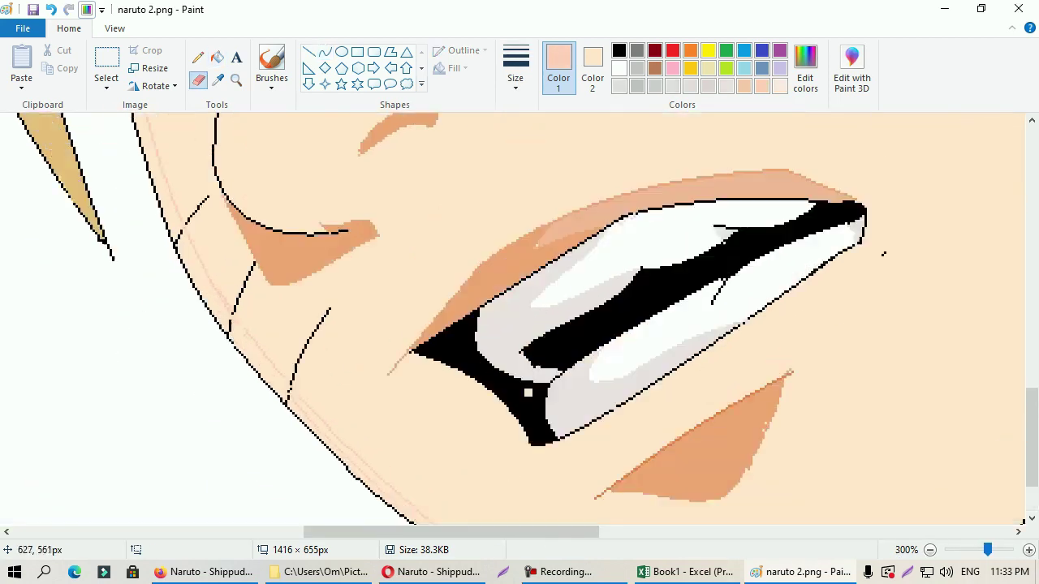
{"action": "scroll", "coordinate": [528, 392], "scroll_direction": "down", "scroll_amount": 1, "text": "ctrl"}
{"action": "left_click", "coordinate": [324, 51]}
{"action": "scroll", "coordinate": [130, 255], "scroll_direction": "up", "scroll_amount": 1}
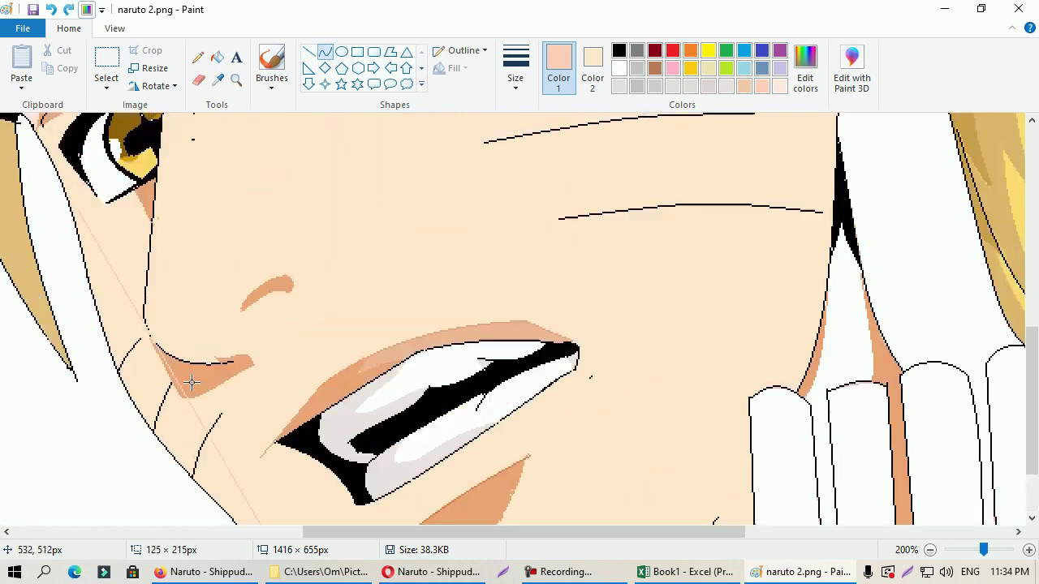
{"action": "scroll", "coordinate": [325, 116], "scroll_direction": "up", "scroll_amount": 2}
{"action": "scroll", "coordinate": [429, 313], "scroll_direction": "up", "scroll_amount": 1, "text": "ctrl"}
Outline the shadows around the nostril and below the lower lip in light pink and fill the outlined face shadows.
{"action": "left_click_drag", "start_coordinate": [231, 331], "coordinate": [417, 287]}
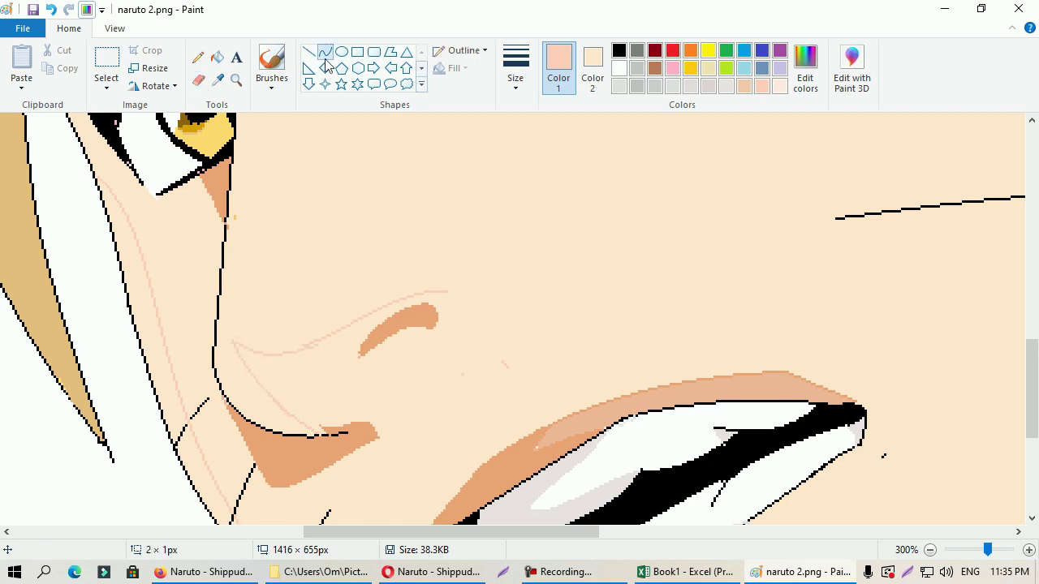
{"action": "scroll", "coordinate": [551, 425], "scroll_direction": "down", "scroll_amount": 3}
{"action": "left_click", "coordinate": [199, 79]}
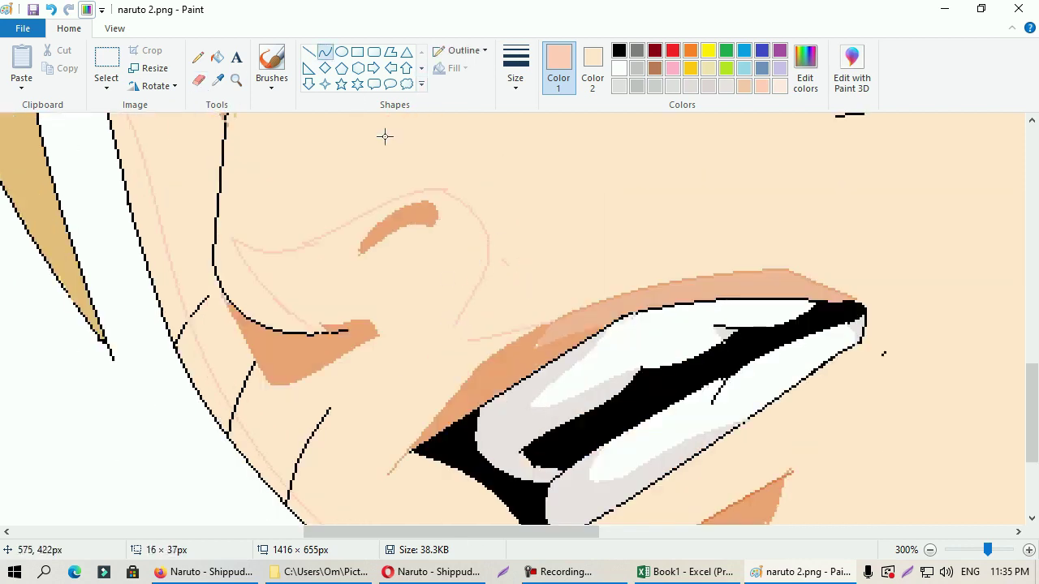
{"action": "scroll", "coordinate": [630, 431], "scroll_direction": "down", "scroll_amount": 6}
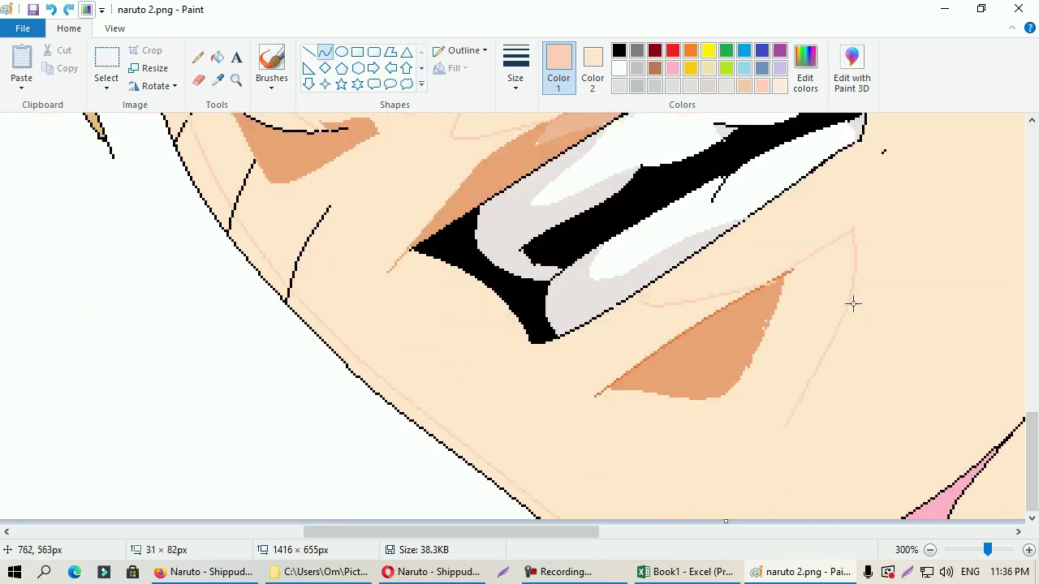
{"action": "scroll", "coordinate": [385, 439], "scroll_direction": "down", "scroll_amount": 1, "text": "ctrl"}
{"action": "scroll", "coordinate": [569, 284], "scroll_direction": "up", "scroll_amount": 3}
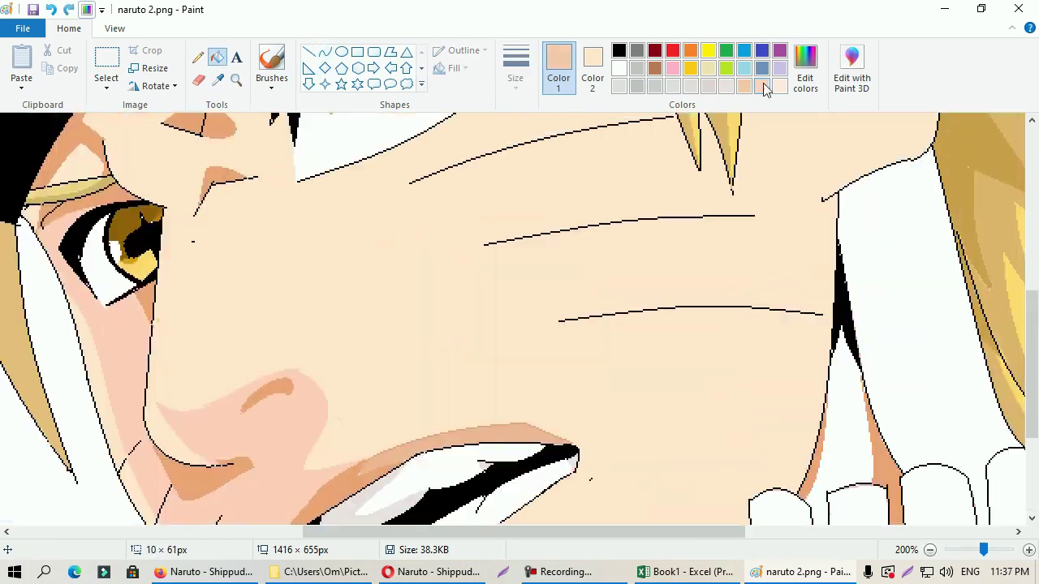
{"action": "left_click", "coordinate": [805, 72]}
{"action": "key", "text": "Escape"}
{"action": "left_click", "coordinate": [980, 8]}
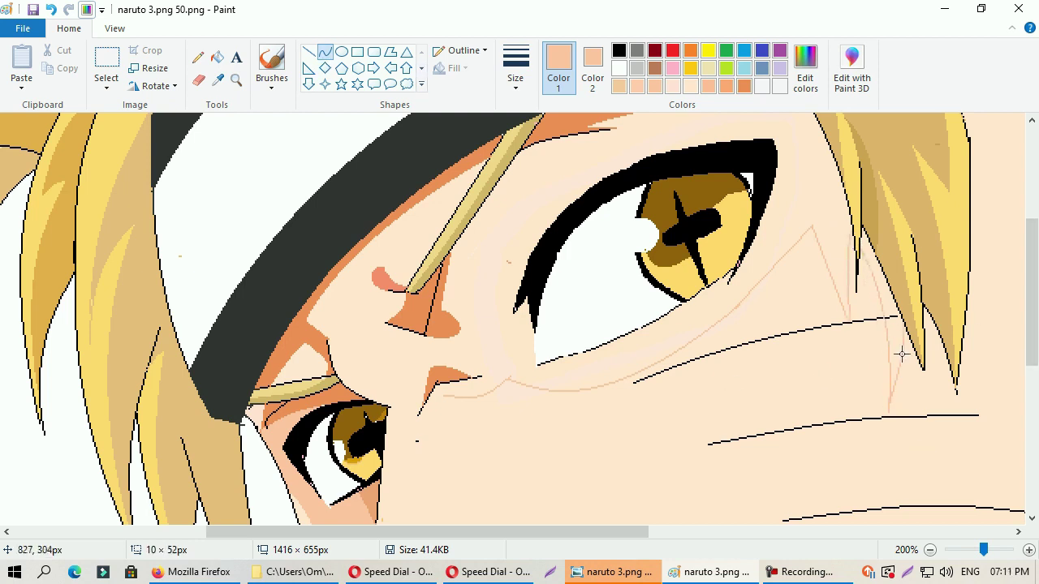
Finish the shadow outline around the large eye, nose bridge and hair tips and fill it with peach.
{"action": "left_click", "coordinate": [325, 51]}
{"action": "scroll", "coordinate": [448, 294], "scroll_direction": "down", "scroll_amount": 3}
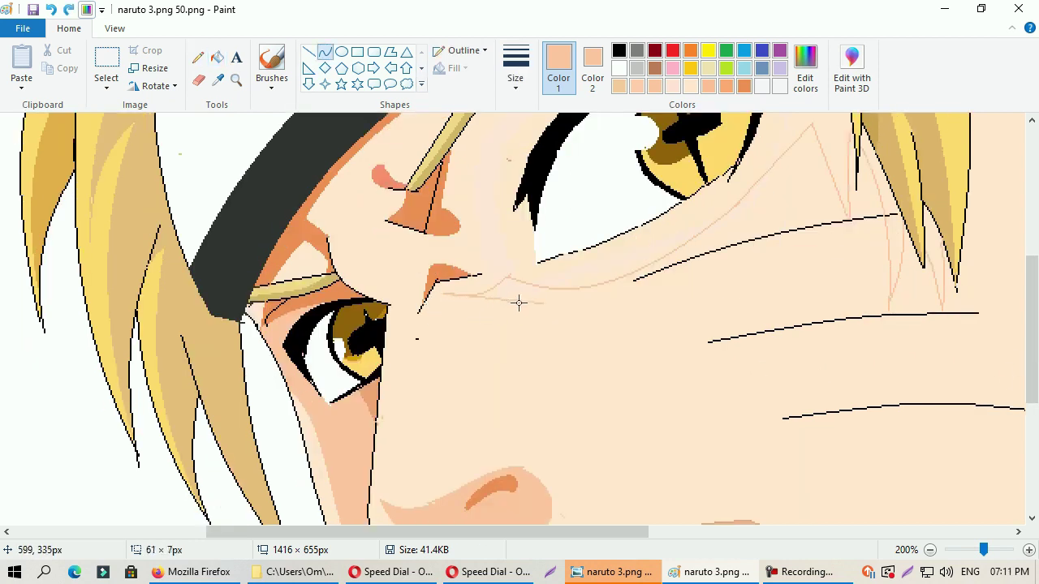
{"action": "left_click", "coordinate": [591, 78]}
{"action": "left_click", "coordinate": [654, 86]}
{"action": "left_click", "coordinate": [559, 78]}
{"action": "left_click", "coordinate": [217, 57]}
{"action": "scroll", "coordinate": [506, 278], "scroll_direction": "down", "scroll_amount": 6}
{"action": "scroll", "coordinate": [743, 416], "scroll_direction": "up", "scroll_amount": 5}
Outline thin shadows along the upper side of the cheek whisker lines and fill them with peach.
{"action": "left_click", "coordinate": [325, 51]}
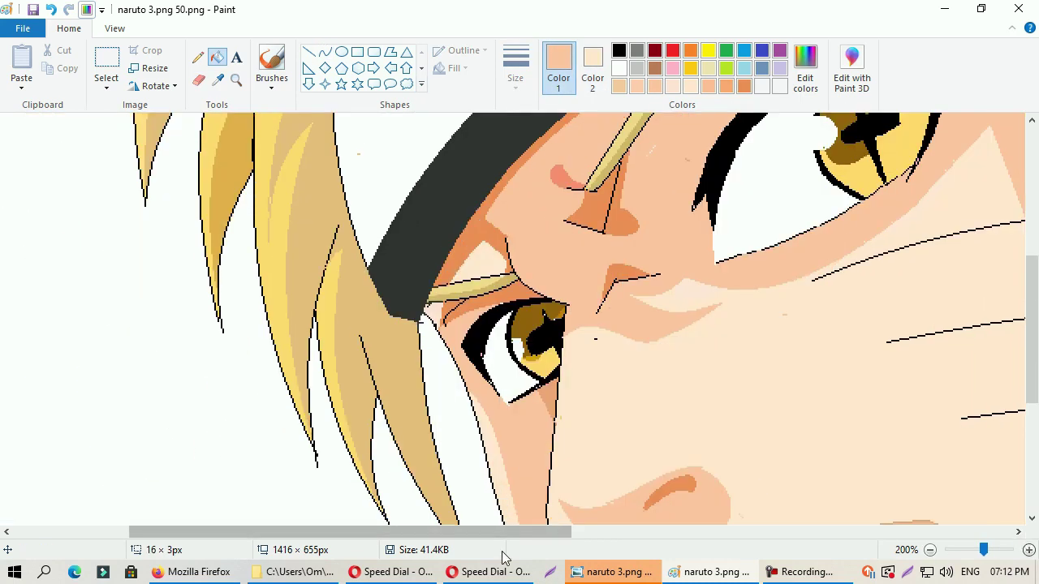
{"action": "scroll", "coordinate": [774, 178], "scroll_direction": "right", "scroll_amount": 5}
{"action": "scroll", "coordinate": [824, 267], "scroll_direction": "up", "scroll_amount": 1}
{"action": "scroll", "coordinate": [676, 471], "scroll_direction": "down", "scroll_amount": 5}
{"action": "left_click", "coordinate": [216, 57]}
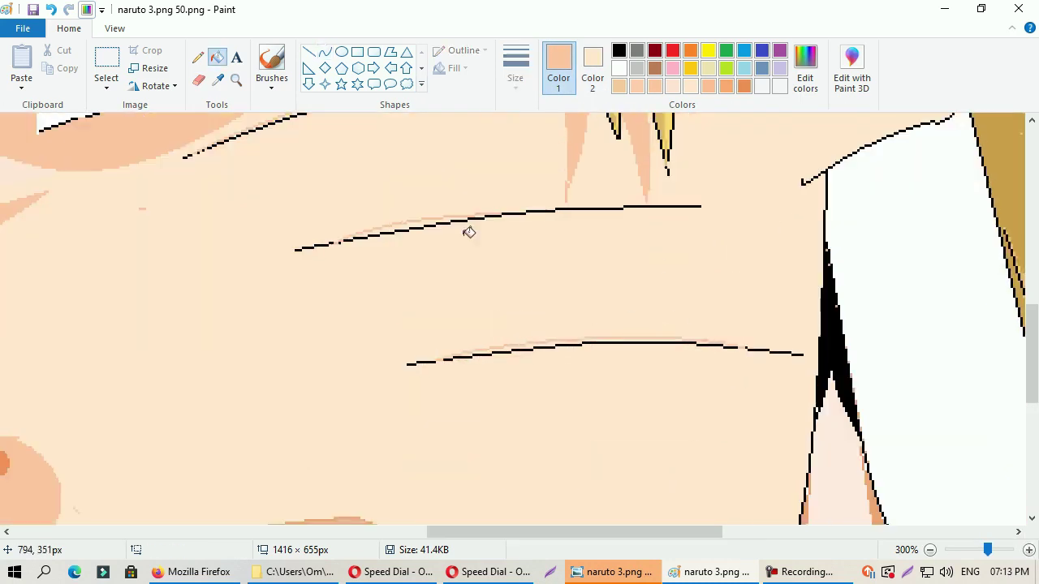
{"action": "scroll", "coordinate": [719, 338], "scroll_direction": "down", "scroll_amount": 1, "text": "ctrl"}
Outline a thin shadow below the nose bridge between the eyes and fill it with peach.
{"action": "left_click", "coordinate": [199, 79]}
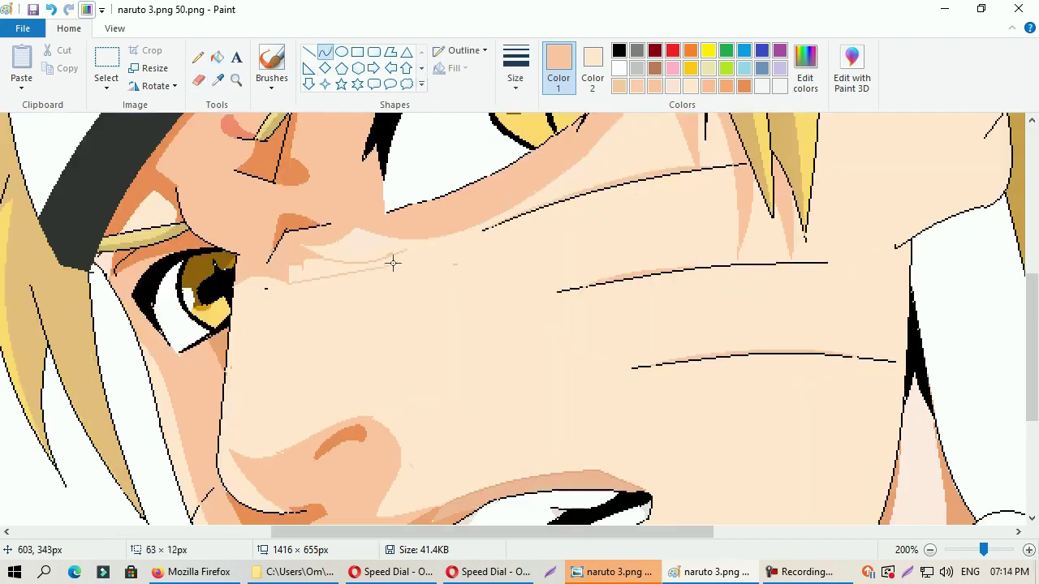
{"action": "scroll", "coordinate": [347, 282], "scroll_direction": "up", "scroll_amount": 1}
{"action": "left_click", "coordinate": [217, 57]}
Outline and fill a wavy peach shadow on the jaw beside the fingers, and pick a darker orange for the neck wedge.
{"action": "left_click", "coordinate": [805, 69]}
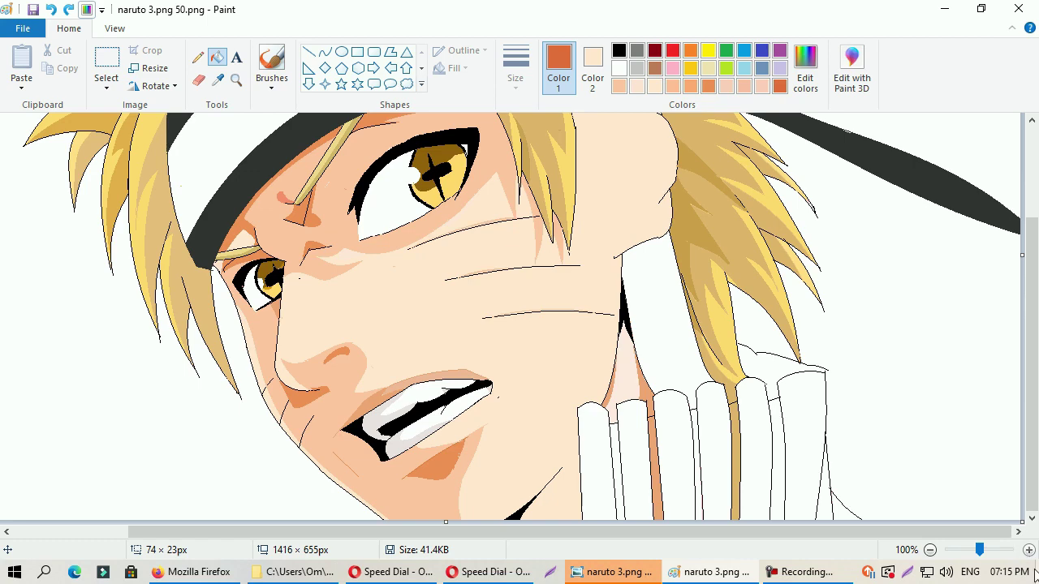
{"action": "scroll", "coordinate": [267, 357], "scroll_direction": "up", "scroll_amount": 1}
{"action": "left_click", "coordinate": [199, 79]}
{"action": "left_click", "coordinate": [655, 86]}
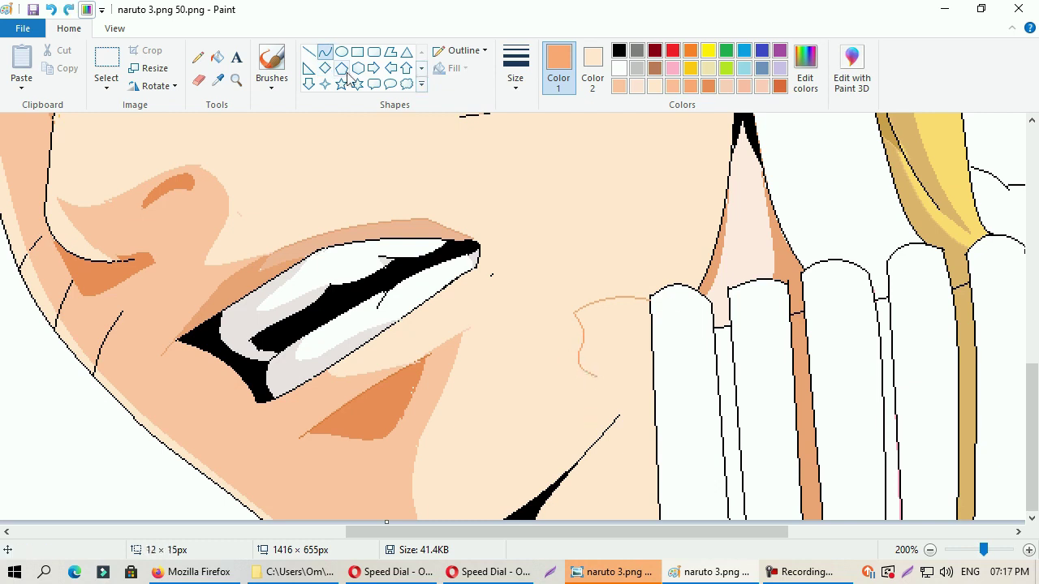
{"action": "left_click", "coordinate": [709, 86]}
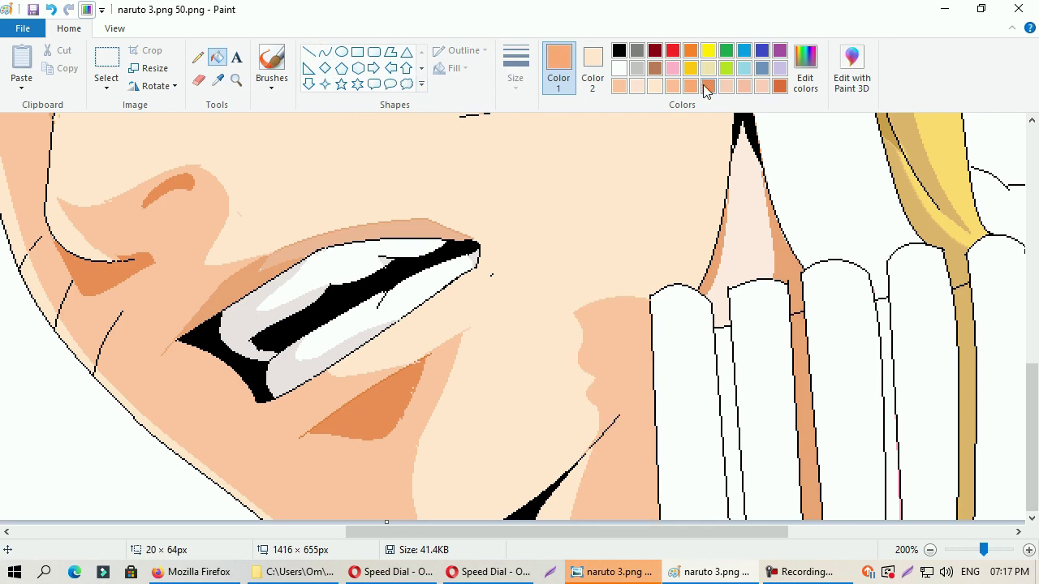
Fill the gloved fingers with dark grey and the gaps between them with near-black.
{"action": "left_click", "coordinate": [216, 56]}
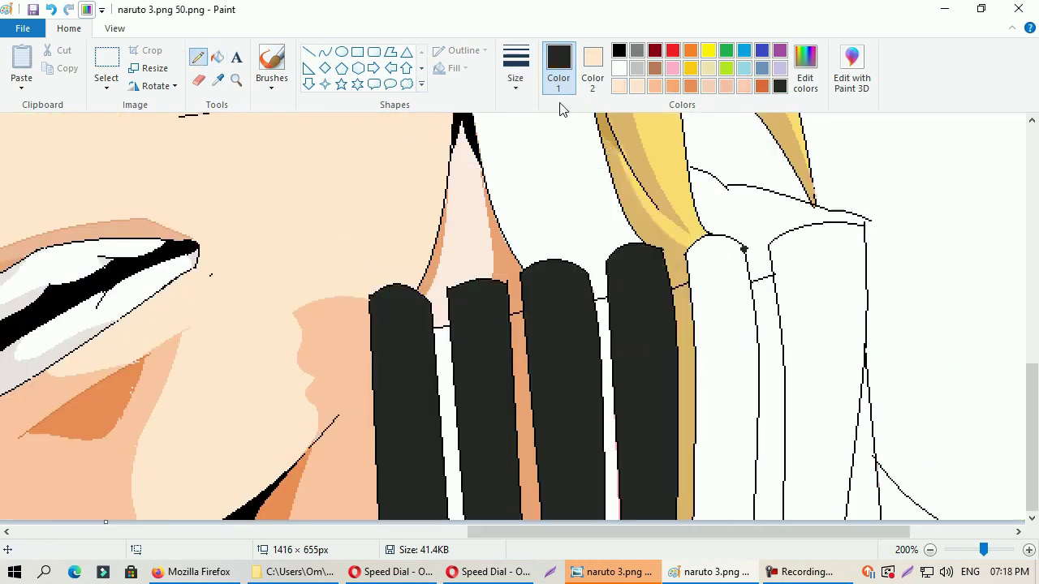
{"action": "left_click", "coordinate": [722, 341]}
{"action": "left_click", "coordinate": [835, 299]}
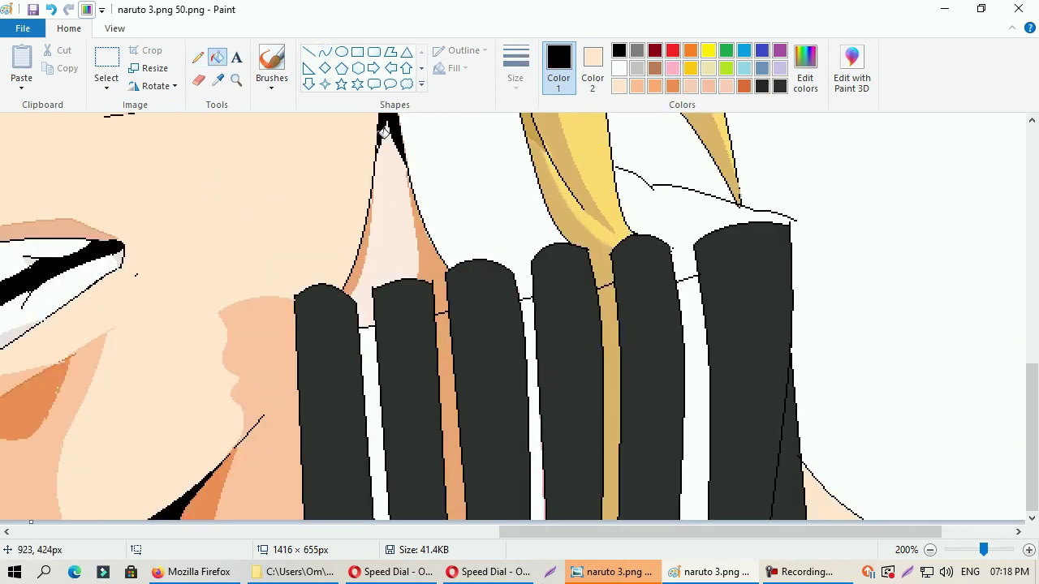
{"action": "left_click", "coordinate": [564, 360]}
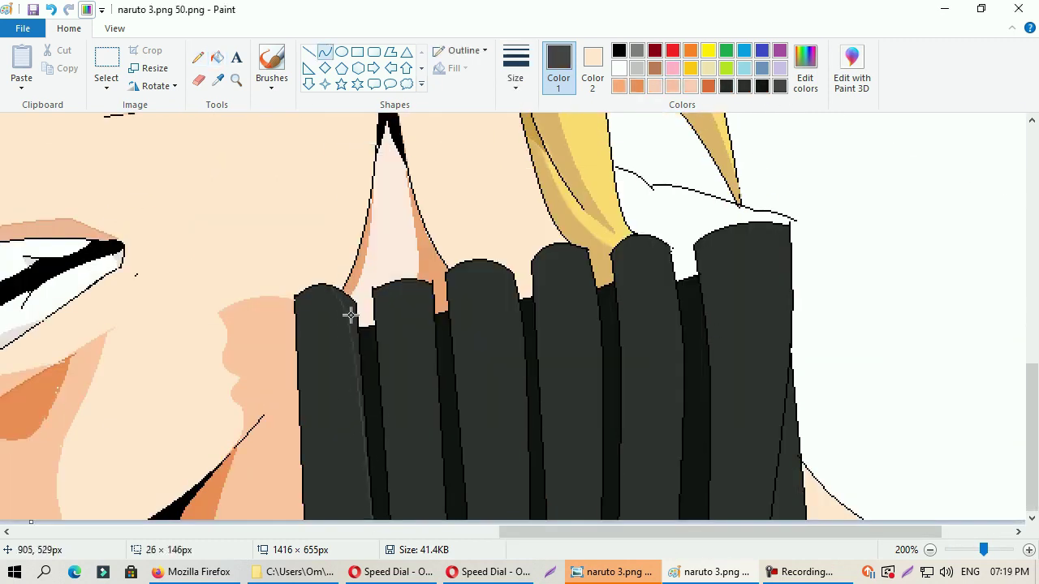
Outline lighter grey highlight strips down the rear edge of each finger and fill them.
{"action": "left_click_drag", "start_coordinate": [420, 297], "coordinate": [438, 511]}
{"action": "mouse_move", "coordinate": [498, 270]}
{"action": "left_mouse_down"}
{"action": "mouse_move", "coordinate": [517, 447]}
{"action": "mouse_move", "coordinate": [511, 365]}
{"action": "left_mouse_up"}
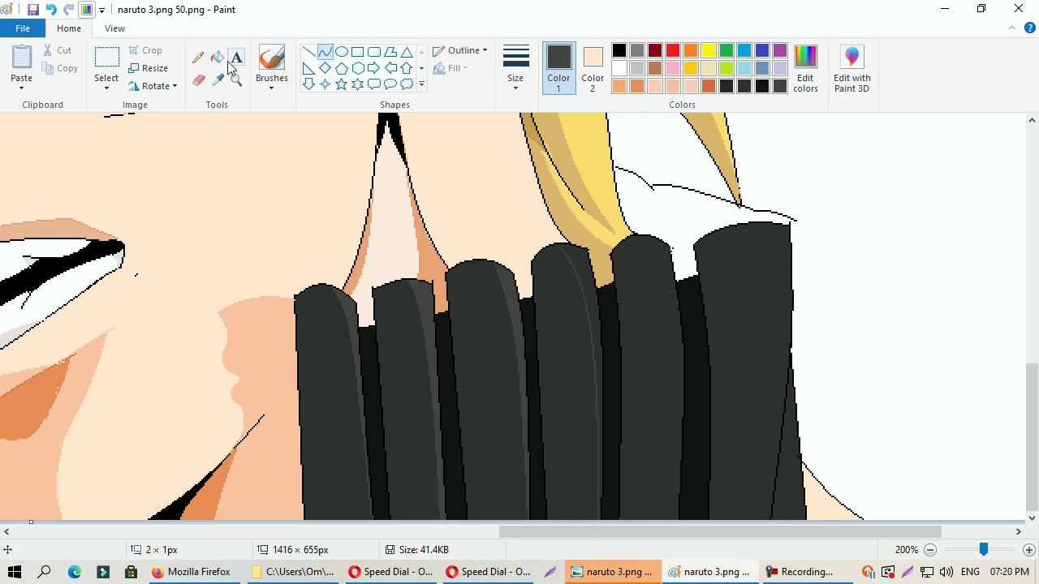
{"action": "left_click_drag", "start_coordinate": [666, 282], "coordinate": [674, 520]}
{"action": "left_click", "coordinate": [217, 57]}
Fill the main finger faces with a darker custom grey and the narrow areas behind the last finger with black.
{"action": "left_click", "coordinate": [805, 77]}
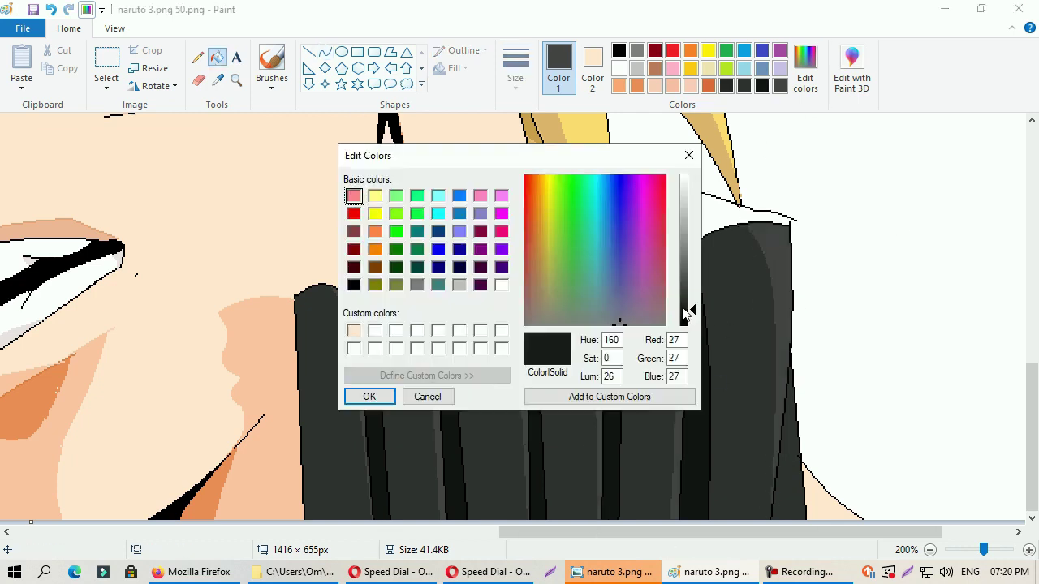
{"action": "left_click", "coordinate": [364, 496]}
{"action": "left_click", "coordinate": [828, 508]}
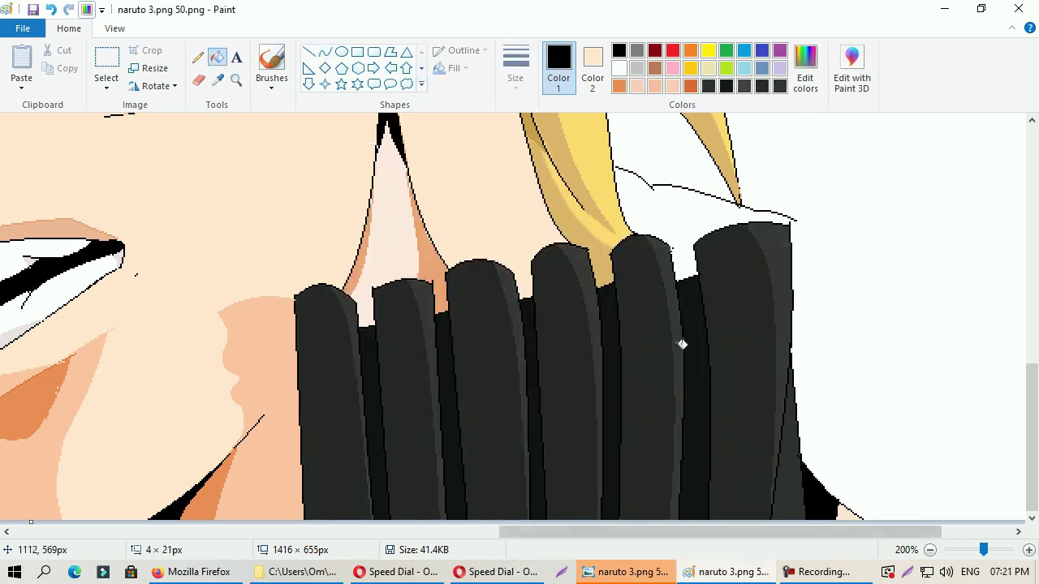
{"action": "left_click", "coordinate": [786, 446]}
{"action": "left_click", "coordinate": [794, 507]}
Close the outline gap beside the hair and fill the part of the hand behind the fingers with near-black.
{"action": "scroll", "coordinate": [701, 470], "scroll_direction": "up", "scroll_amount": 3}
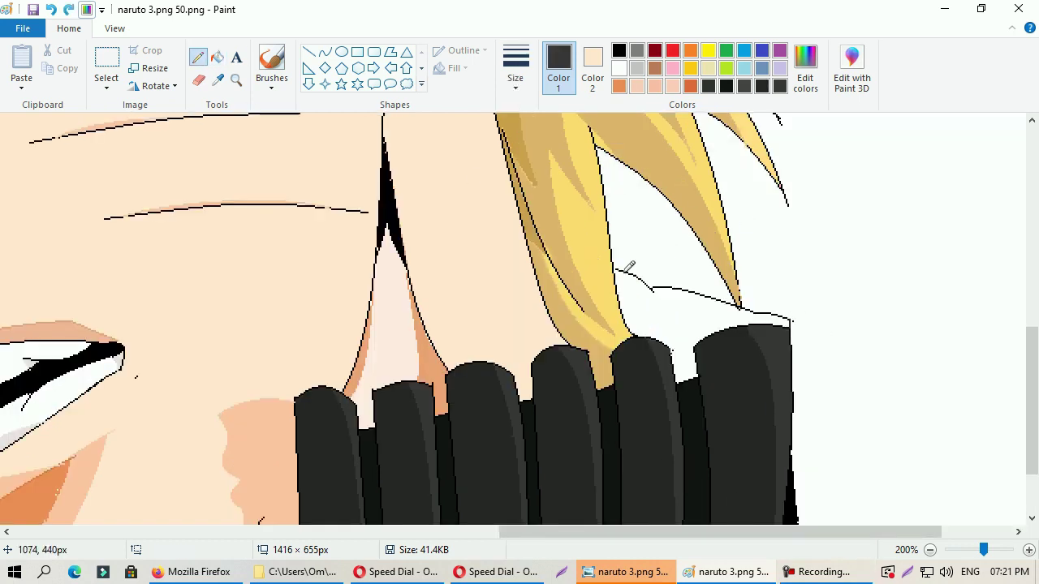
{"action": "left_click", "coordinate": [629, 280]}
{"action": "left_click", "coordinate": [198, 56]}
{"action": "scroll", "coordinate": [678, 330], "scroll_direction": "down", "scroll_amount": 3}
Outline a small curved highlight in dark grey on the hand above the last finger and fill it.
{"action": "left_click", "coordinate": [325, 51]}
{"action": "left_click_drag", "start_coordinate": [693, 200], "coordinate": [721, 212]}
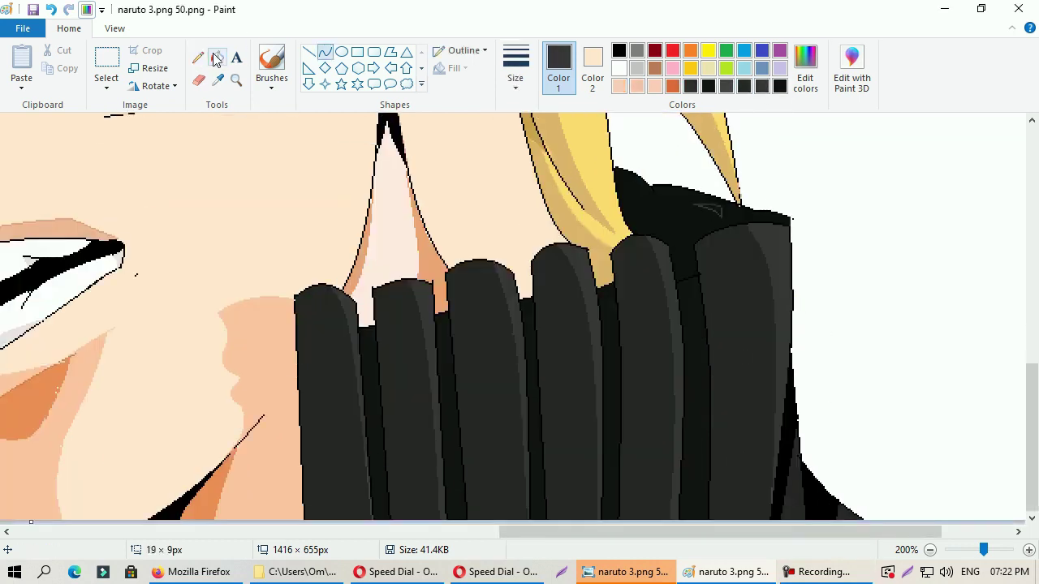
{"action": "left_click", "coordinate": [216, 59]}
{"action": "scroll", "coordinate": [520, 325], "scroll_direction": "down", "scroll_amount": 2}
{"action": "scroll", "coordinate": [577, 379], "scroll_direction": "up", "scroll_amount": 2}
Draw the black contour curves inside the ear, including the lower fold near the earlobe.
{"action": "left_click", "coordinate": [806, 77]}
{"action": "left_click", "coordinate": [590, 206]}
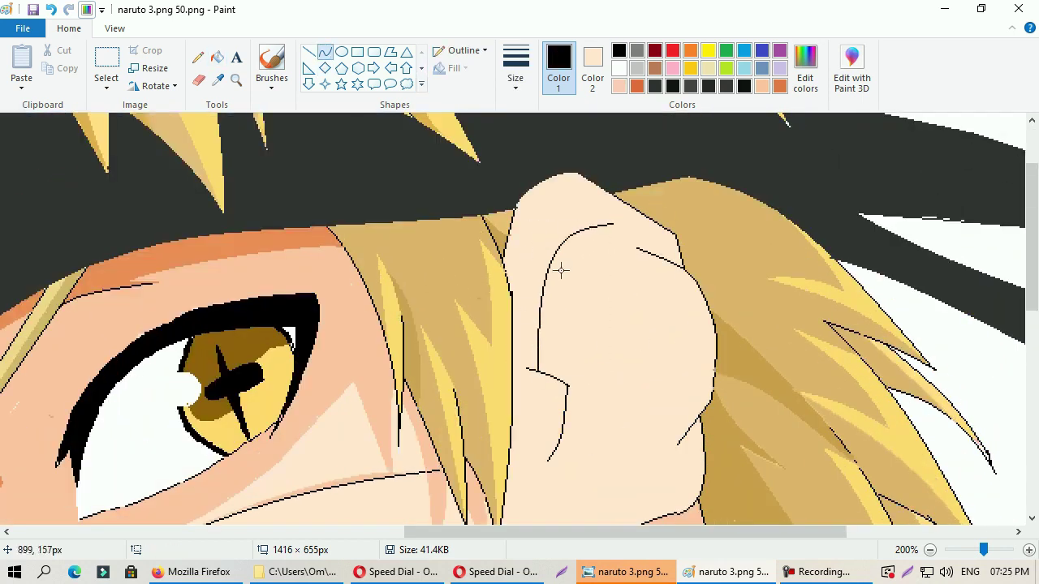
{"action": "scroll", "coordinate": [560, 270], "scroll_direction": "down", "scroll_amount": 3}
{"action": "left_click_drag", "start_coordinate": [562, 379], "coordinate": [578, 328]}
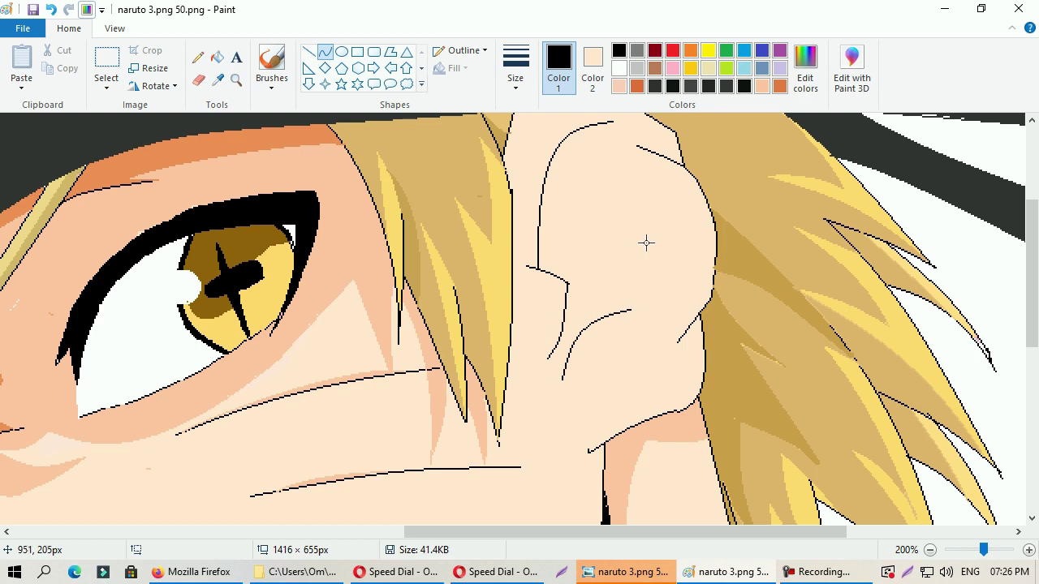
Mix a darker custom colour and draw a shadow curve inside the upper part of the ear.
{"action": "left_click", "coordinate": [805, 73]}
{"action": "left_click_drag", "start_coordinate": [692, 236], "coordinate": [692, 261]}
{"action": "left_click", "coordinate": [366, 396]}
{"action": "left_click_drag", "start_coordinate": [653, 219], "coordinate": [578, 184]}
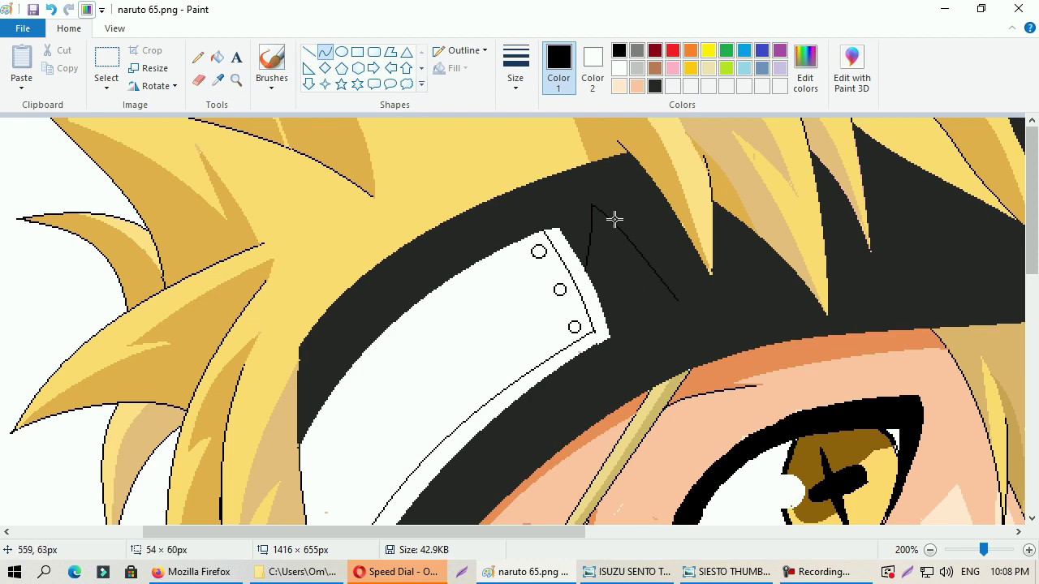
Outline the shadow areas on the headband cloth beside the metal plate with curves and fill them with black.
{"action": "left_click_drag", "start_coordinate": [608, 324], "coordinate": [806, 284]}
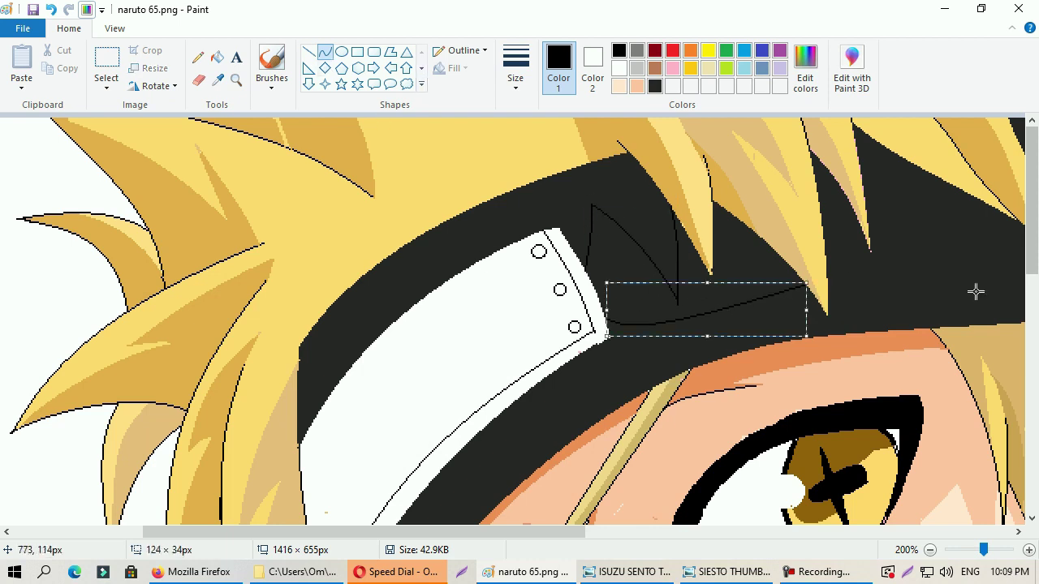
{"action": "left_click", "coordinate": [217, 56]}
{"action": "left_click", "coordinate": [666, 234]}
{"action": "left_click", "coordinate": [217, 57]}
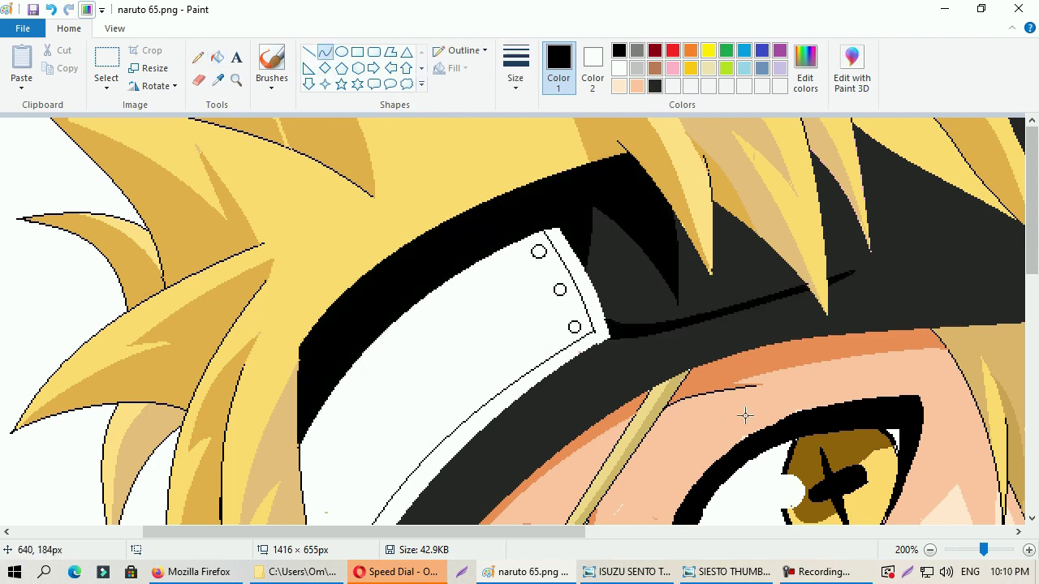
Draw curved black shadows on the headband cloth beneath the fringe spikes above the larger eye and fill them.
{"action": "left_click", "coordinate": [711, 260]}
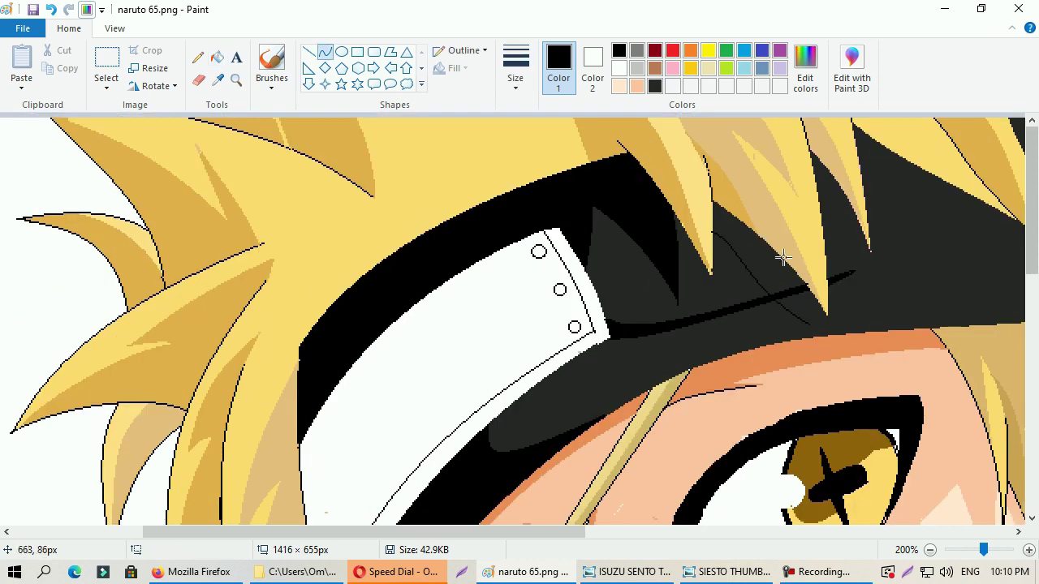
{"action": "scroll", "coordinate": [782, 257], "scroll_direction": "right", "scroll_amount": 5}
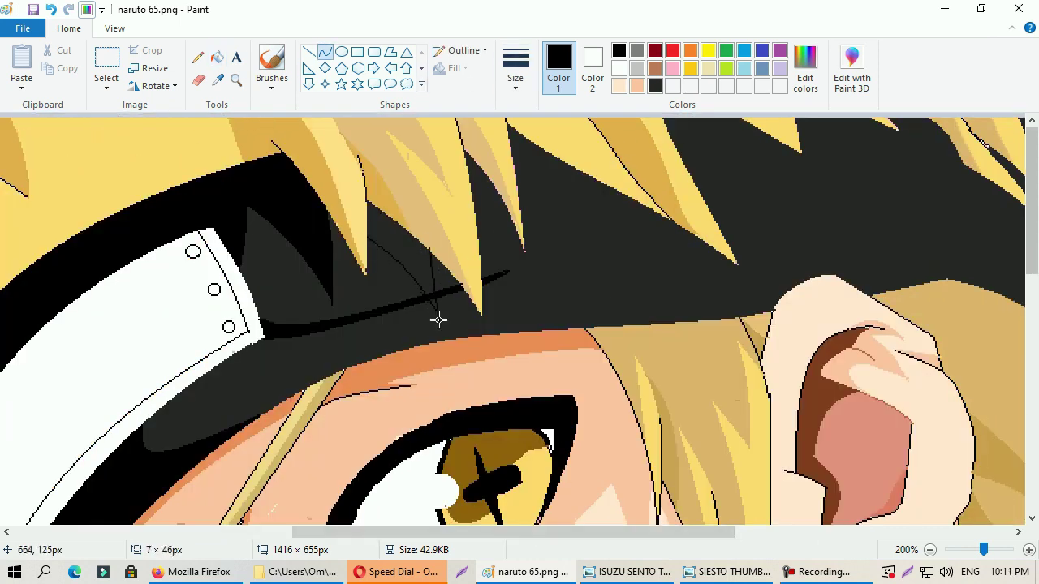
{"action": "left_click_drag", "start_coordinate": [476, 202], "coordinate": [847, 209]}
{"action": "left_click_drag", "start_coordinate": [617, 235], "coordinate": [696, 260]}
{"action": "left_click", "coordinate": [217, 56]}
{"action": "left_click", "coordinate": [617, 244]}
Draw pointed black shadows under the hair spikes on the headband above the ear and fill them.
{"action": "scroll", "coordinate": [578, 503], "scroll_direction": "right", "scroll_amount": 5}
{"action": "left_click", "coordinate": [324, 51]}
{"action": "left_click_drag", "start_coordinate": [313, 118], "coordinate": [392, 163]}
{"action": "left_click", "coordinate": [217, 56]}
{"action": "left_click", "coordinate": [398, 151]}
{"action": "left_click", "coordinate": [324, 51]}
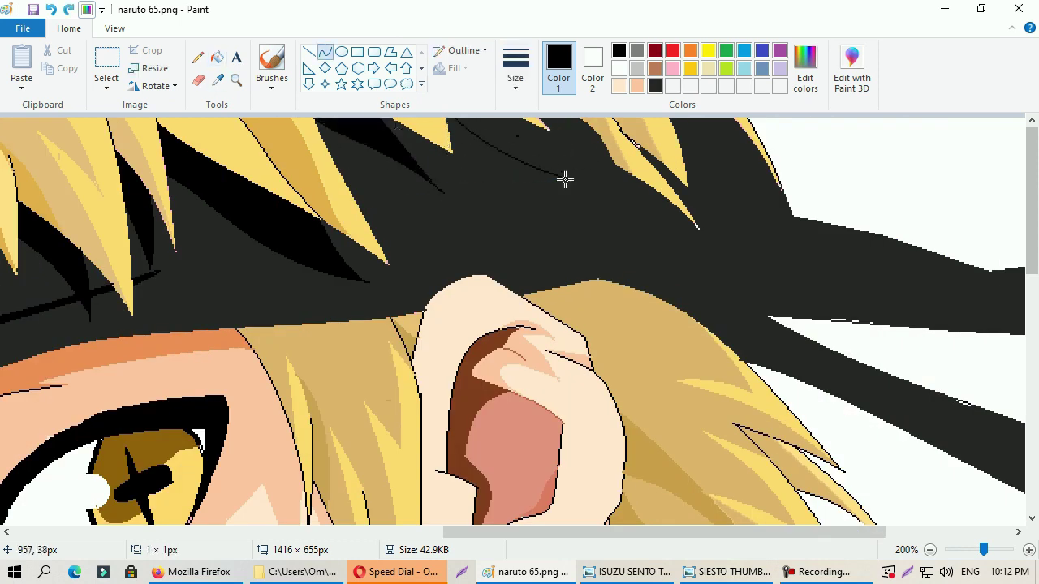
{"action": "left_click", "coordinate": [216, 57]}
{"action": "scroll", "coordinate": [582, 295], "scroll_direction": "right", "scroll_amount": 3}
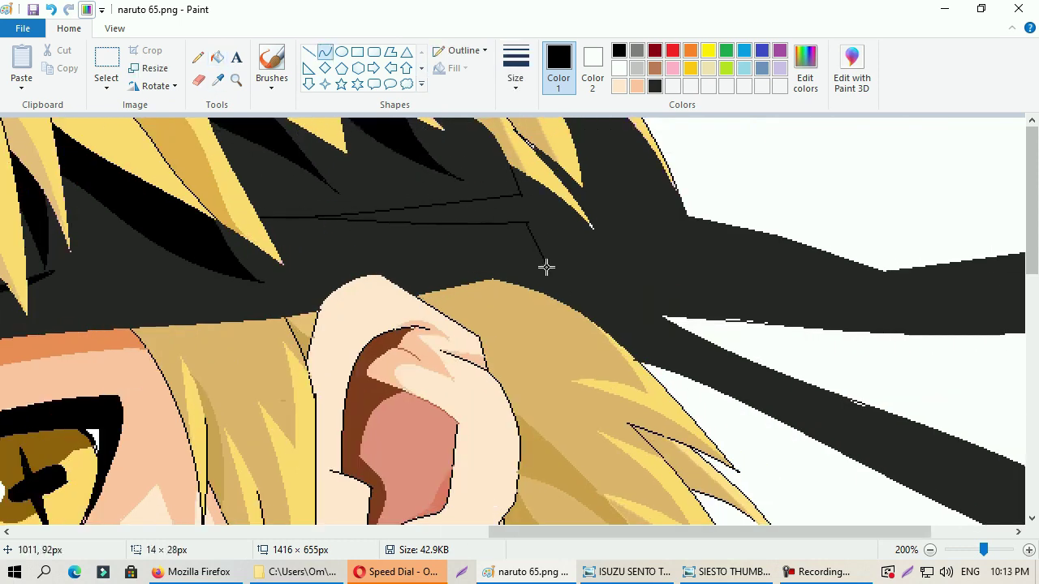
Draw fold lines across the headband's knot and both trailing tails and fill their shadow areas with black.
{"action": "left_click", "coordinate": [308, 51]}
{"action": "scroll", "coordinate": [563, 365], "scroll_direction": "right", "scroll_amount": 5}
{"action": "left_click_drag", "start_coordinate": [503, 213], "coordinate": [840, 318]}
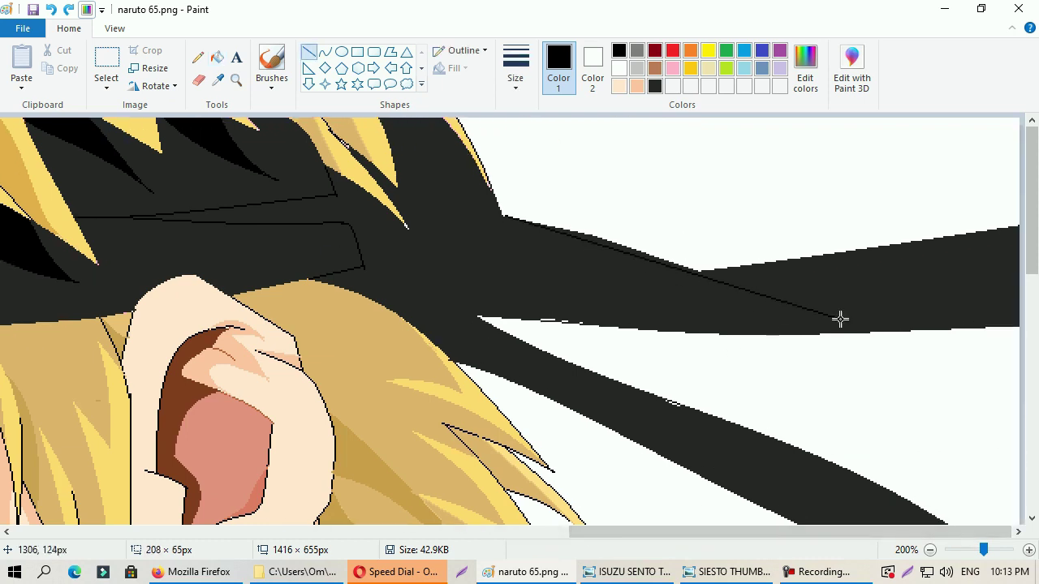
{"action": "left_click_drag", "start_coordinate": [632, 287], "coordinate": [485, 306]}
{"action": "left_click_drag", "start_coordinate": [797, 434], "coordinate": [424, 297]}
{"action": "scroll", "coordinate": [692, 323], "scroll_direction": "down", "scroll_amount": 5}
{"action": "scroll", "coordinate": [692, 323], "scroll_direction": "up", "scroll_amount": 3}
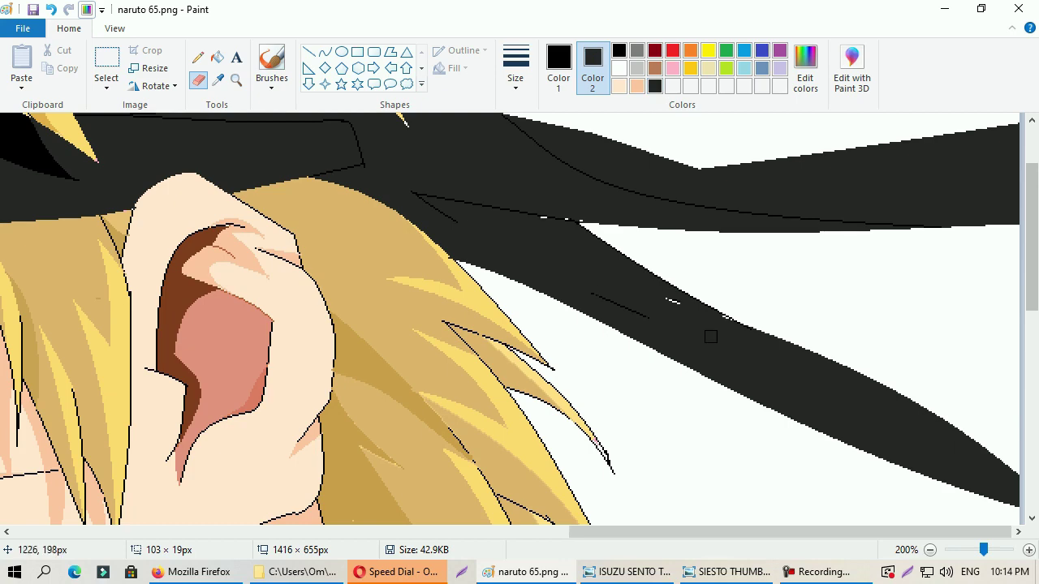
{"action": "left_click", "coordinate": [217, 57]}
{"action": "scroll", "coordinate": [483, 307], "scroll_direction": "up", "scroll_amount": 3}
{"action": "left_click", "coordinate": [483, 308]}
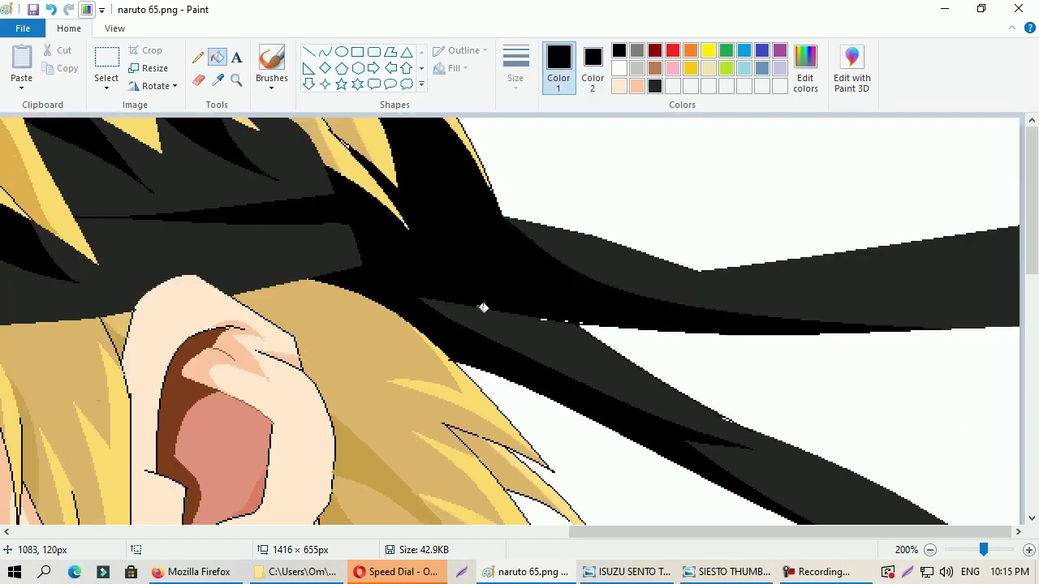
Refill the headband cloth with a darker near-black custom colour and keep its shadow areas black.
{"action": "scroll", "coordinate": [412, 298], "scroll_direction": "left", "scroll_amount": 5}
{"action": "scroll", "coordinate": [186, 316], "scroll_direction": "left", "scroll_amount": 5}
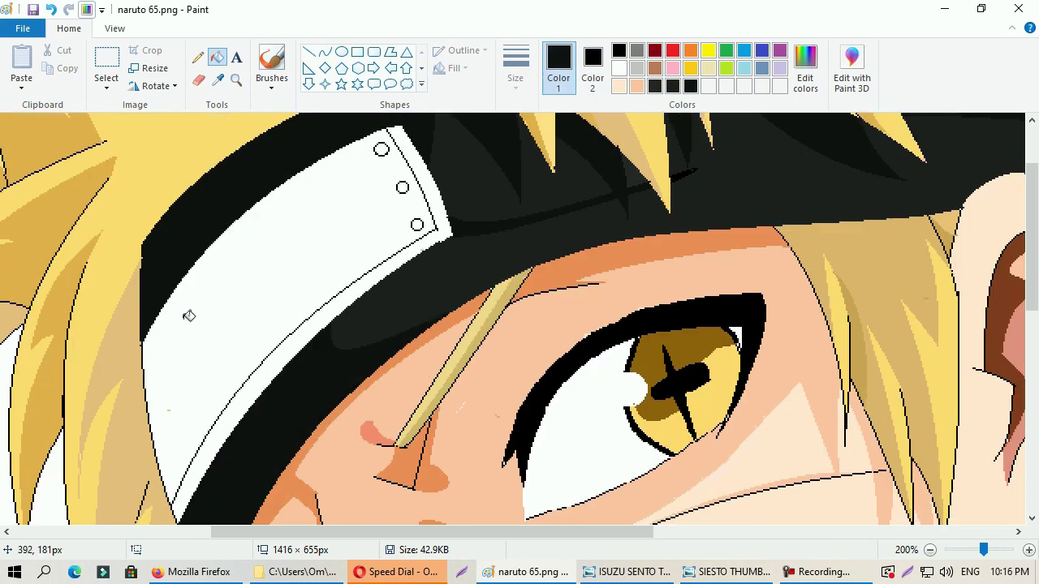
{"action": "scroll", "coordinate": [834, 494], "scroll_direction": "down", "scroll_amount": 2}
{"action": "scroll", "coordinate": [754, 287], "scroll_direction": "up", "scroll_amount": 2}
{"action": "scroll", "coordinate": [716, 208], "scroll_direction": "right", "scroll_amount": 5}
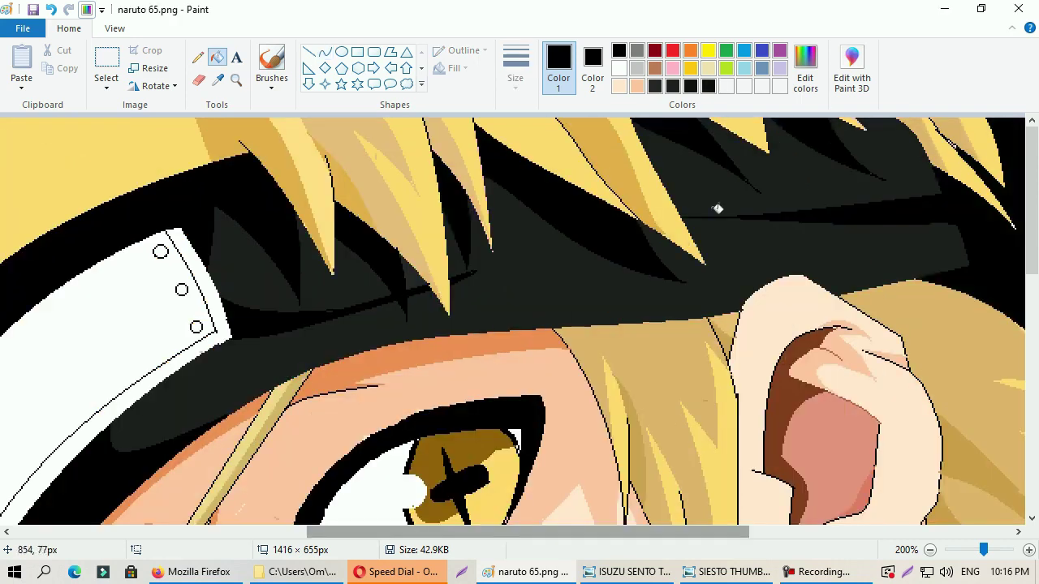
{"action": "scroll", "coordinate": [684, 350], "scroll_direction": "down", "scroll_amount": 2}
{"action": "scroll", "coordinate": [684, 350], "scroll_direction": "up", "scroll_amount": 1}
{"action": "scroll", "coordinate": [487, 284], "scroll_direction": "up", "scroll_amount": 1}
Mix a light grey custom colour and draw a shadow curve across the white of the larger eye.
{"action": "left_click", "coordinate": [805, 77]}
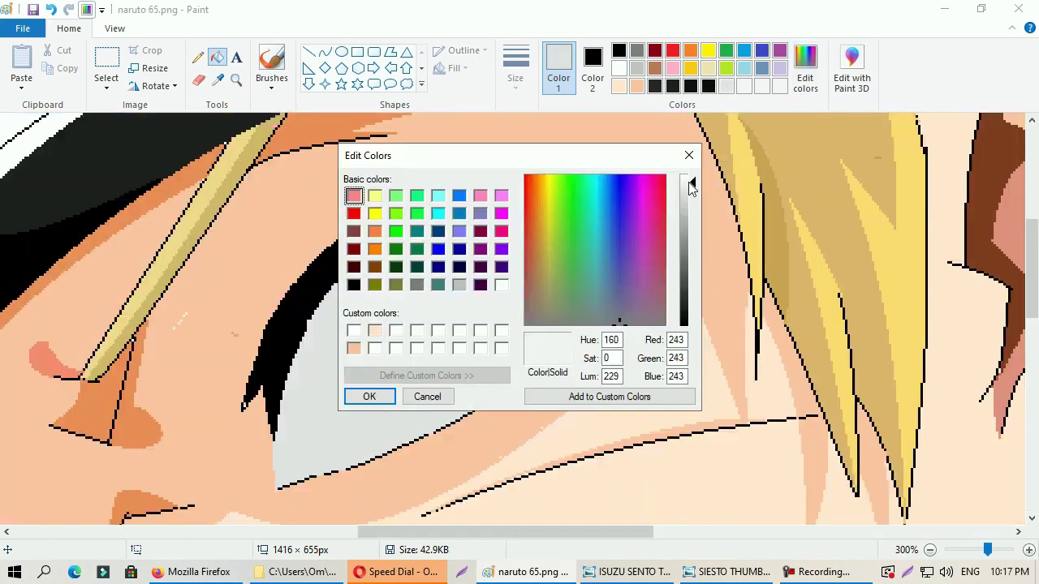
{"action": "left_click", "coordinate": [365, 395]}
{"action": "left_click", "coordinate": [324, 50]}
{"action": "left_click_drag", "start_coordinate": [365, 341], "coordinate": [343, 306]}
Mix darker greys to shade the upper part of the larger eye's white, and fill its round highlight with white.
{"action": "left_click", "coordinate": [805, 77]}
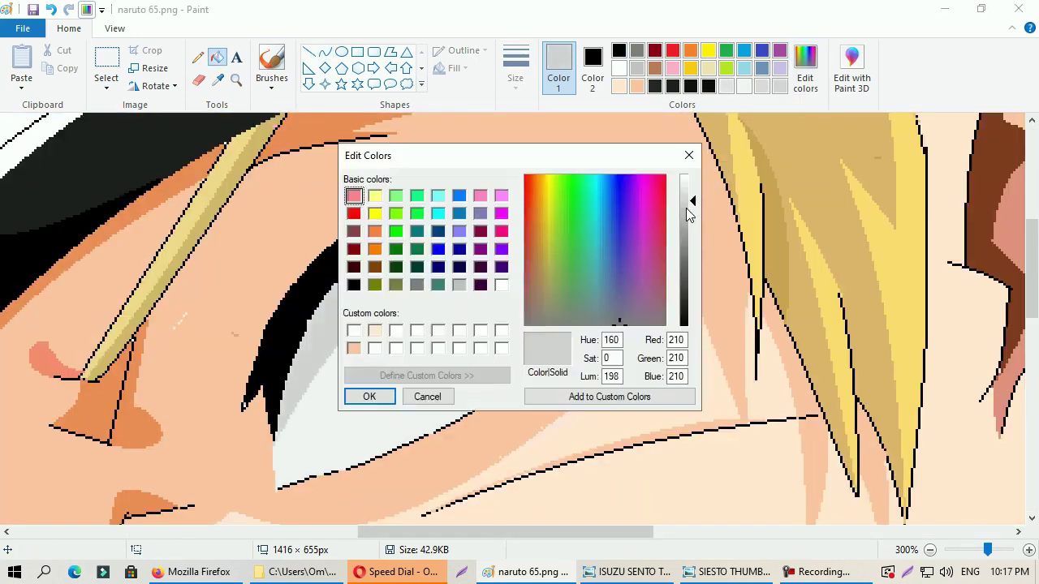
{"action": "left_click", "coordinate": [369, 396]}
{"action": "left_click", "coordinate": [352, 308]}
{"action": "left_click", "coordinate": [805, 78]}
{"action": "left_click_drag", "start_coordinate": [692, 226], "coordinate": [693, 198]}
{"action": "key", "text": "Return"}
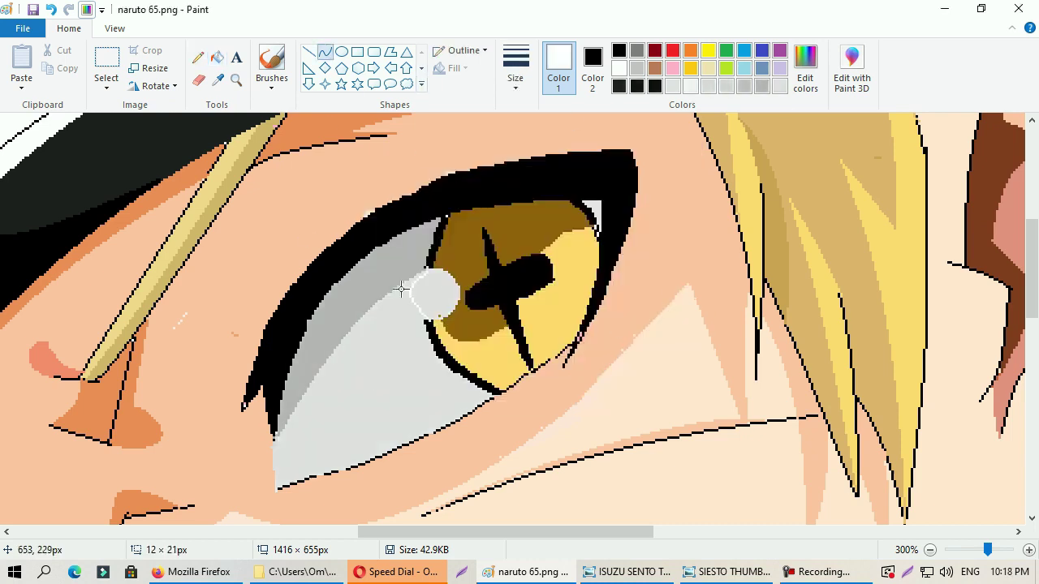
{"action": "left_click", "coordinate": [430, 292]}
Shade the white of the smaller eye with the grey tones and shape its round highlight in white.
{"action": "scroll", "coordinate": [488, 292], "scroll_direction": "left", "scroll_amount": 2}
{"action": "left_click", "coordinate": [761, 86]}
{"action": "scroll", "coordinate": [540, 447], "scroll_direction": "down", "scroll_amount": 2}
{"action": "scroll", "coordinate": [633, 323], "scroll_direction": "up", "scroll_amount": 2}
{"action": "left_click", "coordinate": [617, 341]}
{"action": "left_click", "coordinate": [618, 69]}
{"action": "left_click_drag", "start_coordinate": [630, 325], "coordinate": [595, 355]}
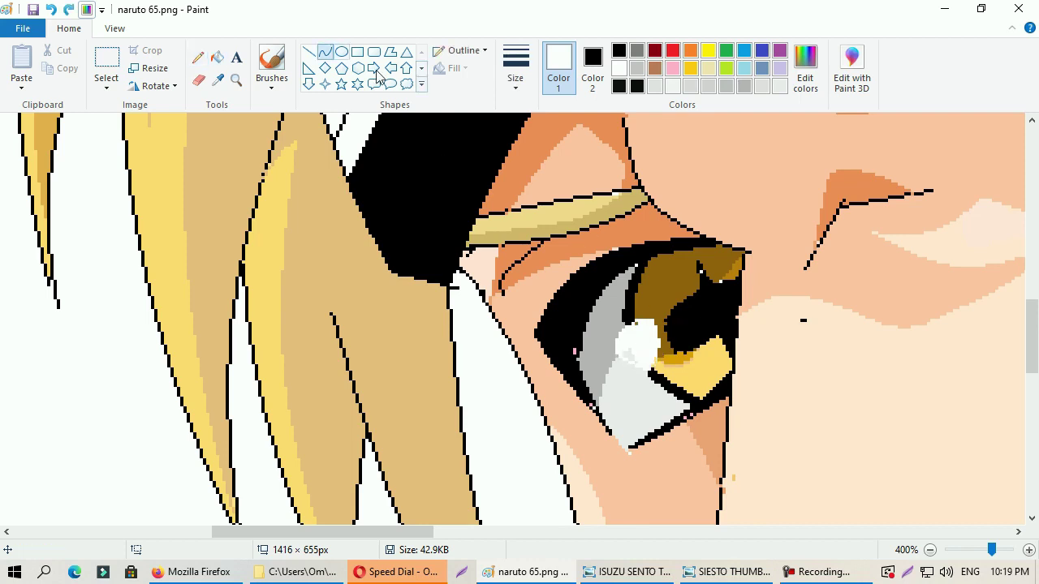
{"action": "scroll", "coordinate": [945, 552], "scroll_direction": "down", "scroll_amount": 3}
{"action": "left_click", "coordinate": [217, 57]}
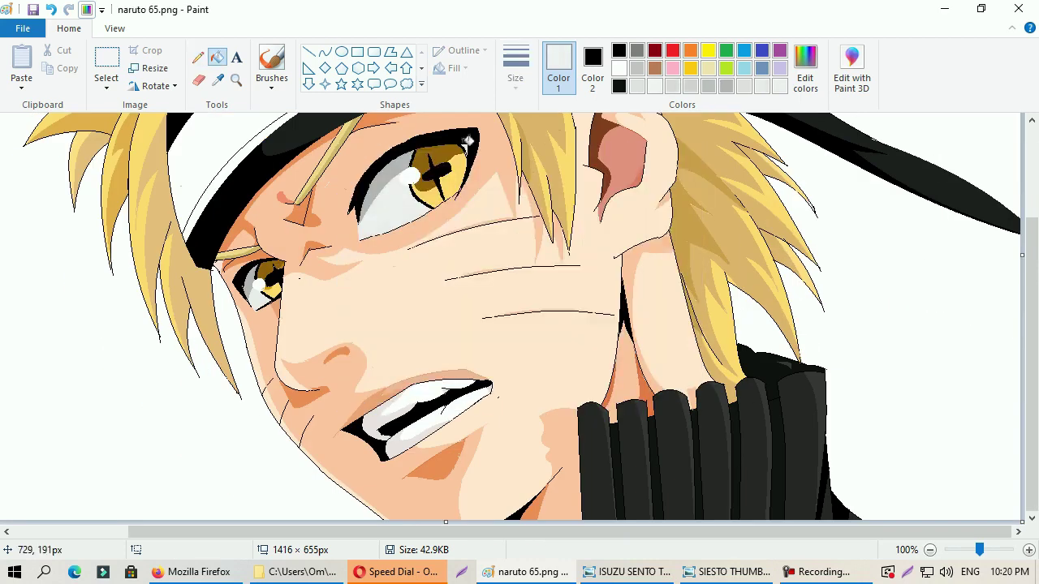
Fill the headband's metal plate with very light grey and its border with a darker grey.
{"action": "scroll", "coordinate": [487, 244], "scroll_direction": "up", "scroll_amount": 2}
{"action": "scroll", "coordinate": [578, 286], "scroll_direction": "right", "scroll_amount": 3}
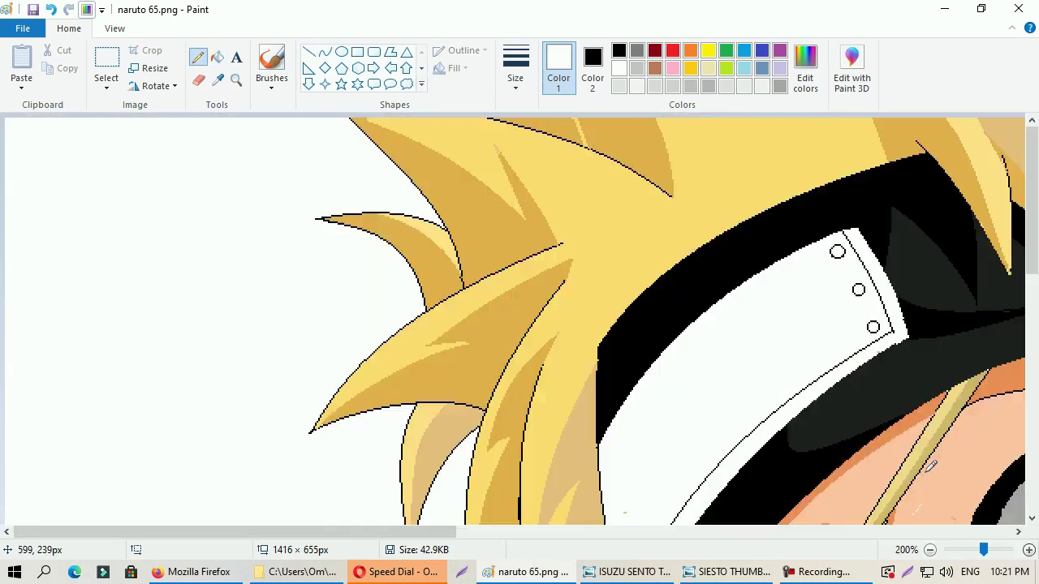
{"action": "left_click", "coordinate": [740, 371]}
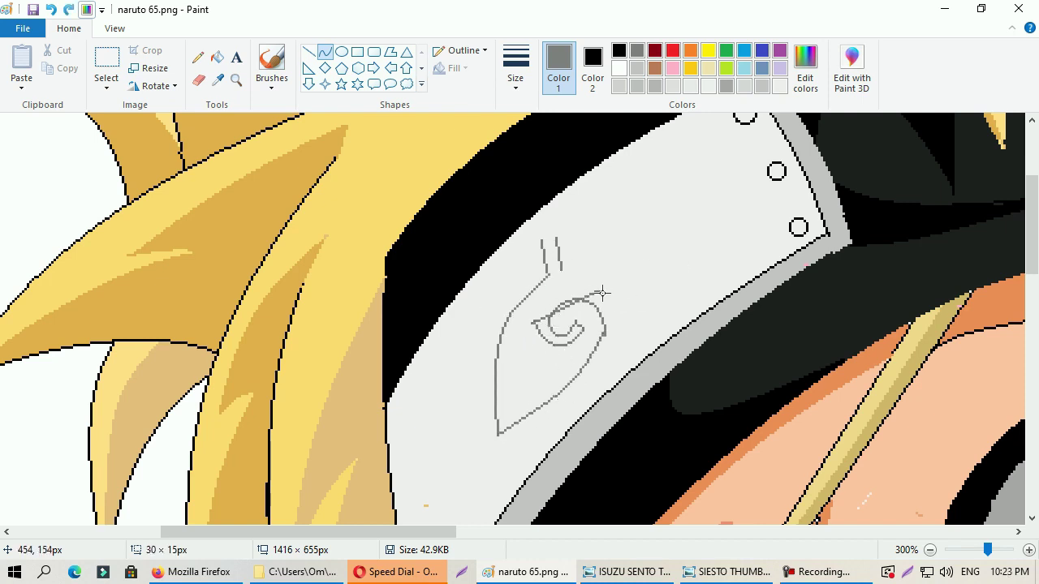
Draw the spiral leaf emblem on the metal plate with dark grey curves and fill it with lighter grey.
{"action": "left_click_drag", "start_coordinate": [546, 408], "coordinate": [464, 360]}
{"action": "left_click", "coordinate": [199, 80]}
{"action": "left_click", "coordinate": [745, 86]}
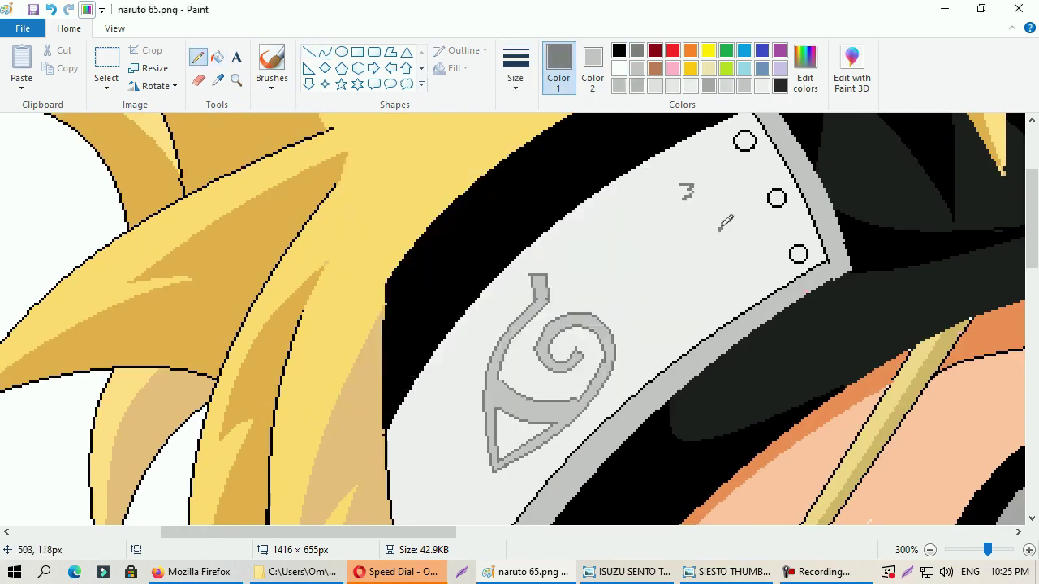
Mix an orange skin-tone custom colour for the details on the face.
{"action": "scroll", "coordinate": [725, 223], "scroll_direction": "down", "scroll_amount": 3}
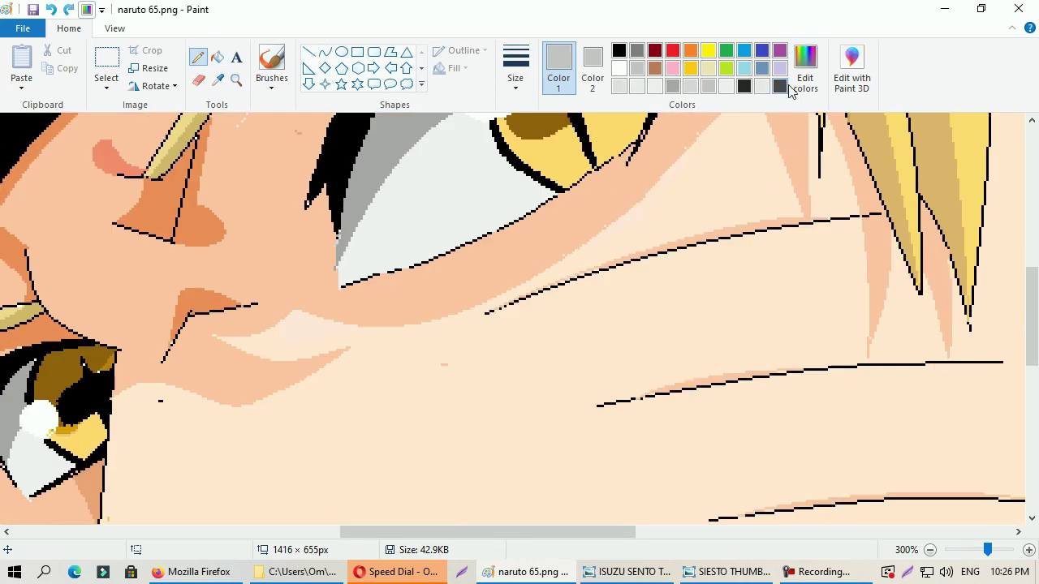
{"action": "left_click", "coordinate": [804, 77]}
{"action": "left_click", "coordinate": [534, 220]}
{"action": "left_click", "coordinate": [365, 397]}
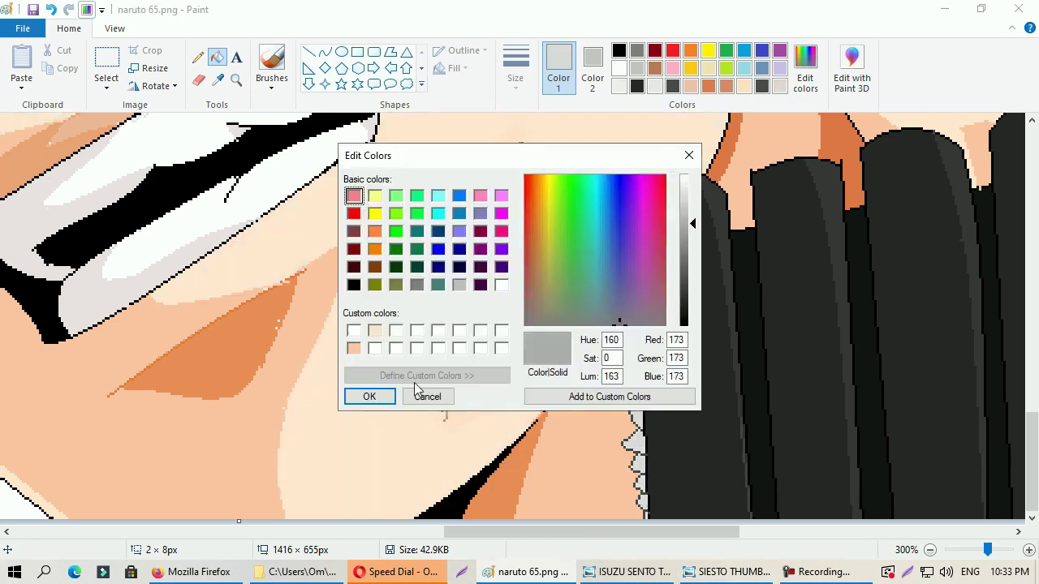
Mix a grey custom colour with RGB 173, 173, 173 and shade the ragged trim beside the ribbed collar.
{"action": "key", "text": "Return"}
{"action": "left_click", "coordinate": [631, 341]}
{"action": "scroll", "coordinate": [652, 510], "scroll_direction": "up", "scroll_amount": 1, "text": "ctrl"}
{"action": "scroll", "coordinate": [615, 492], "scroll_direction": "down", "scroll_amount": 1}
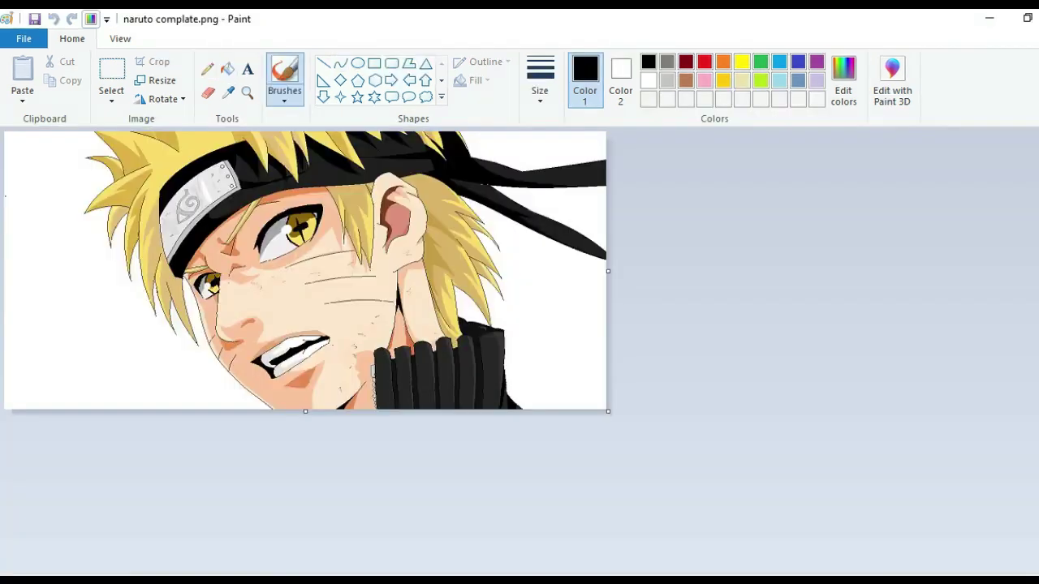